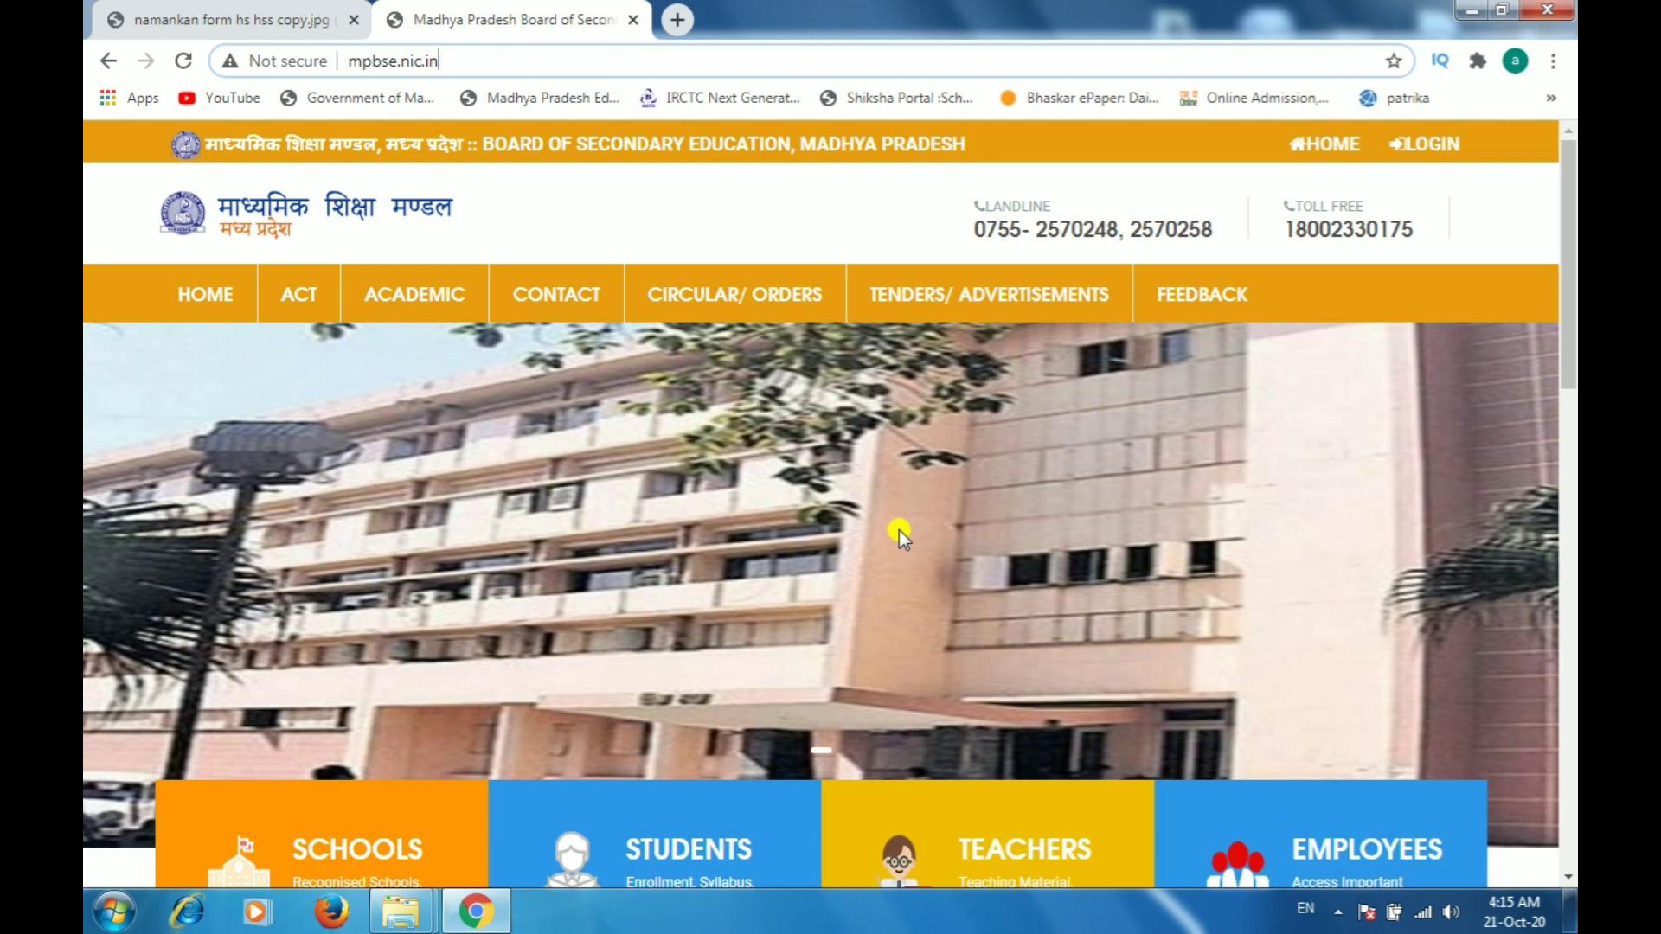
Step: Dismiss the schools notice on the MP Board home page and open the Schools online services section
left_click(1423, 152)
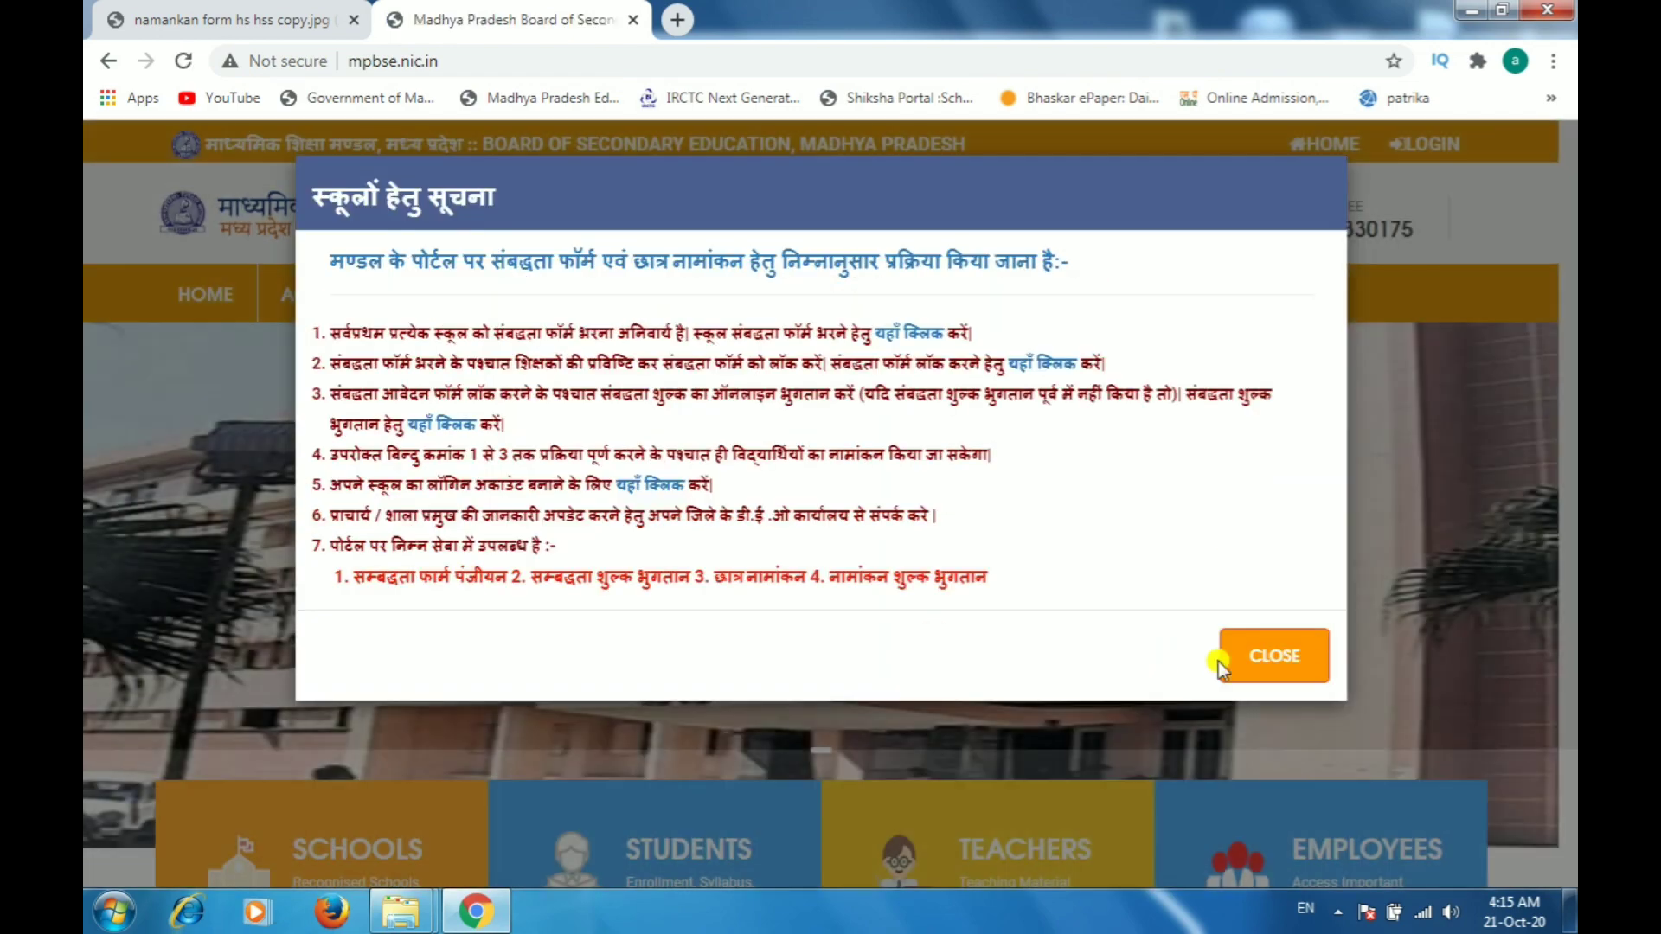
left_click(1268, 654)
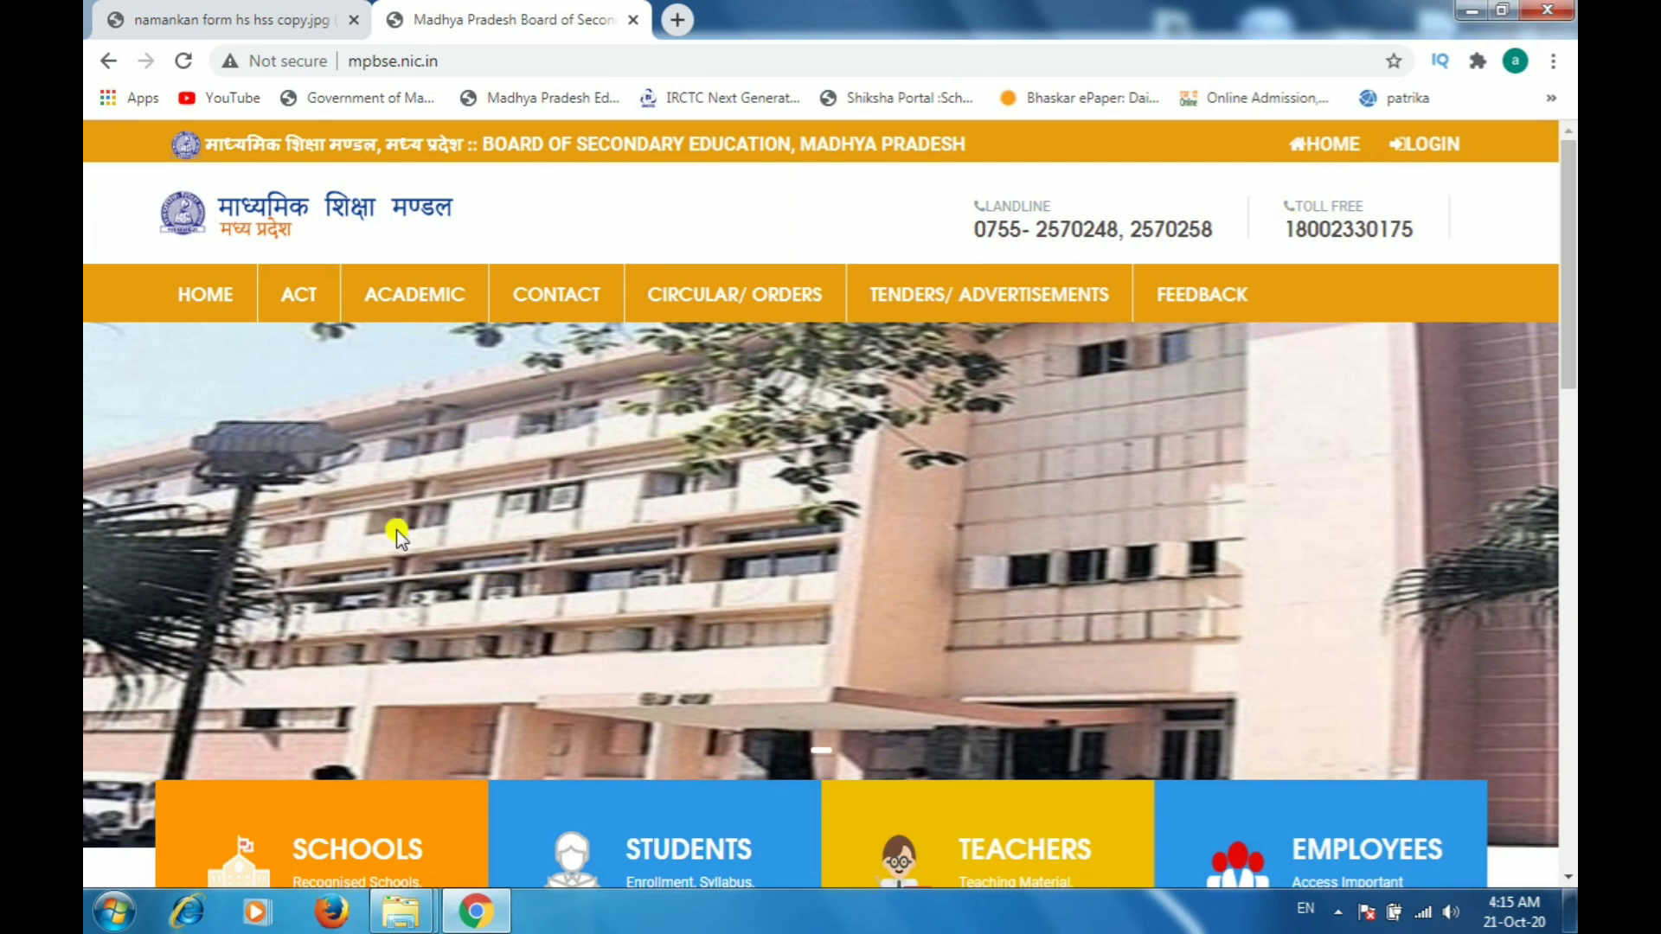
scroll(386, 549, "down", 3)
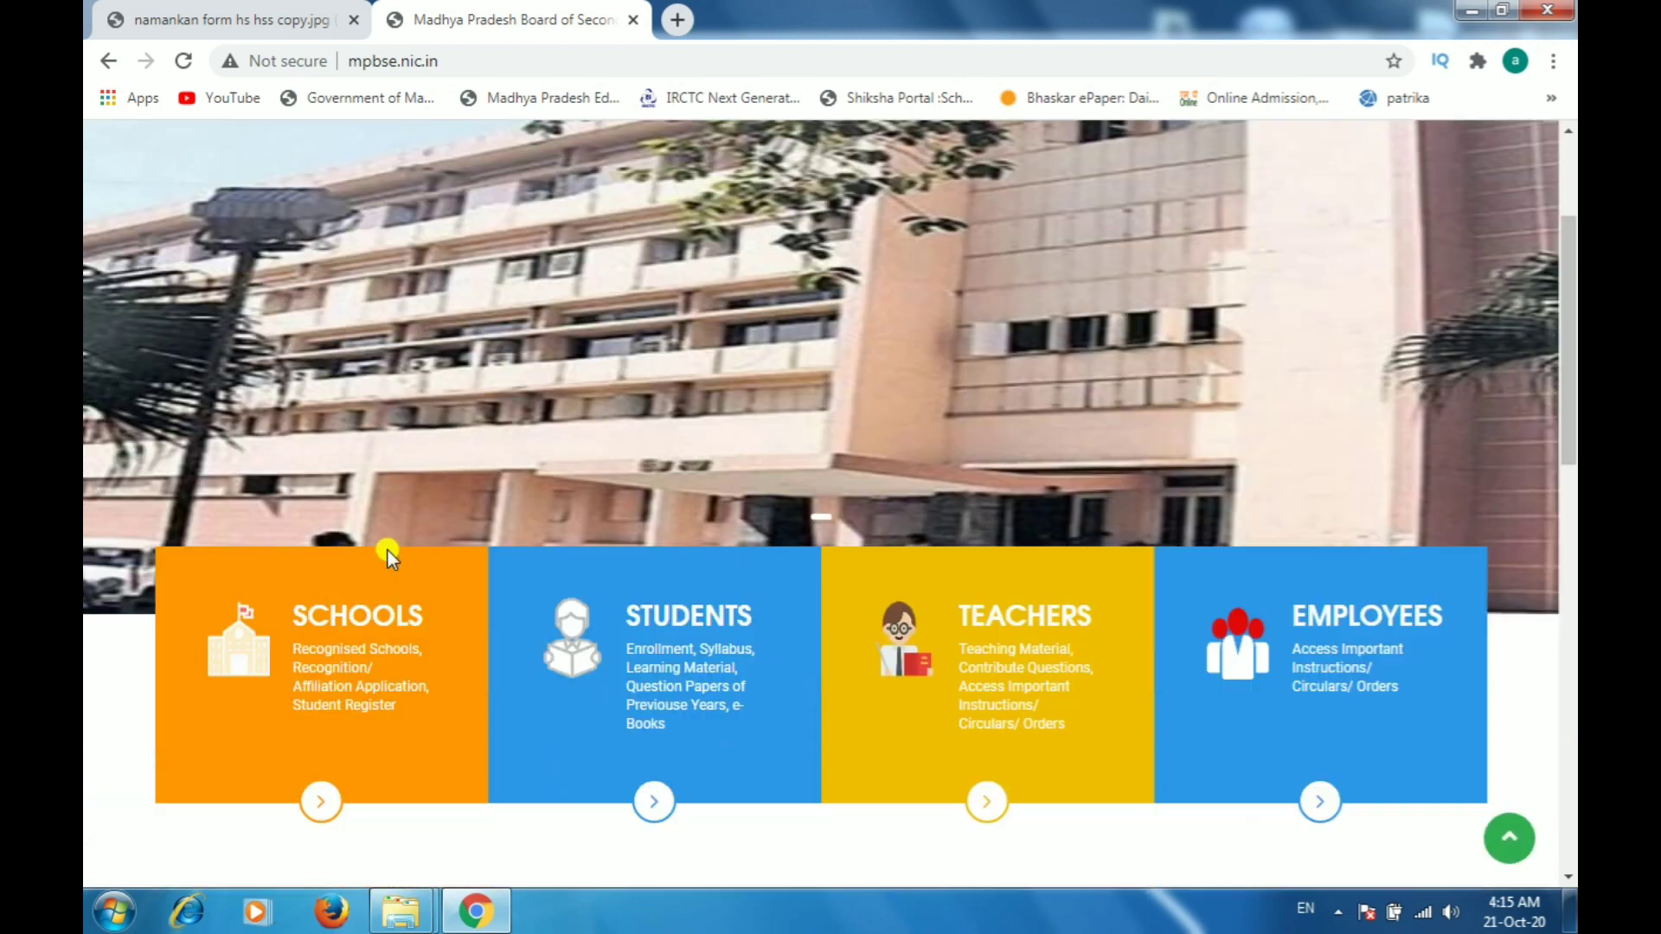
left_click(319, 813)
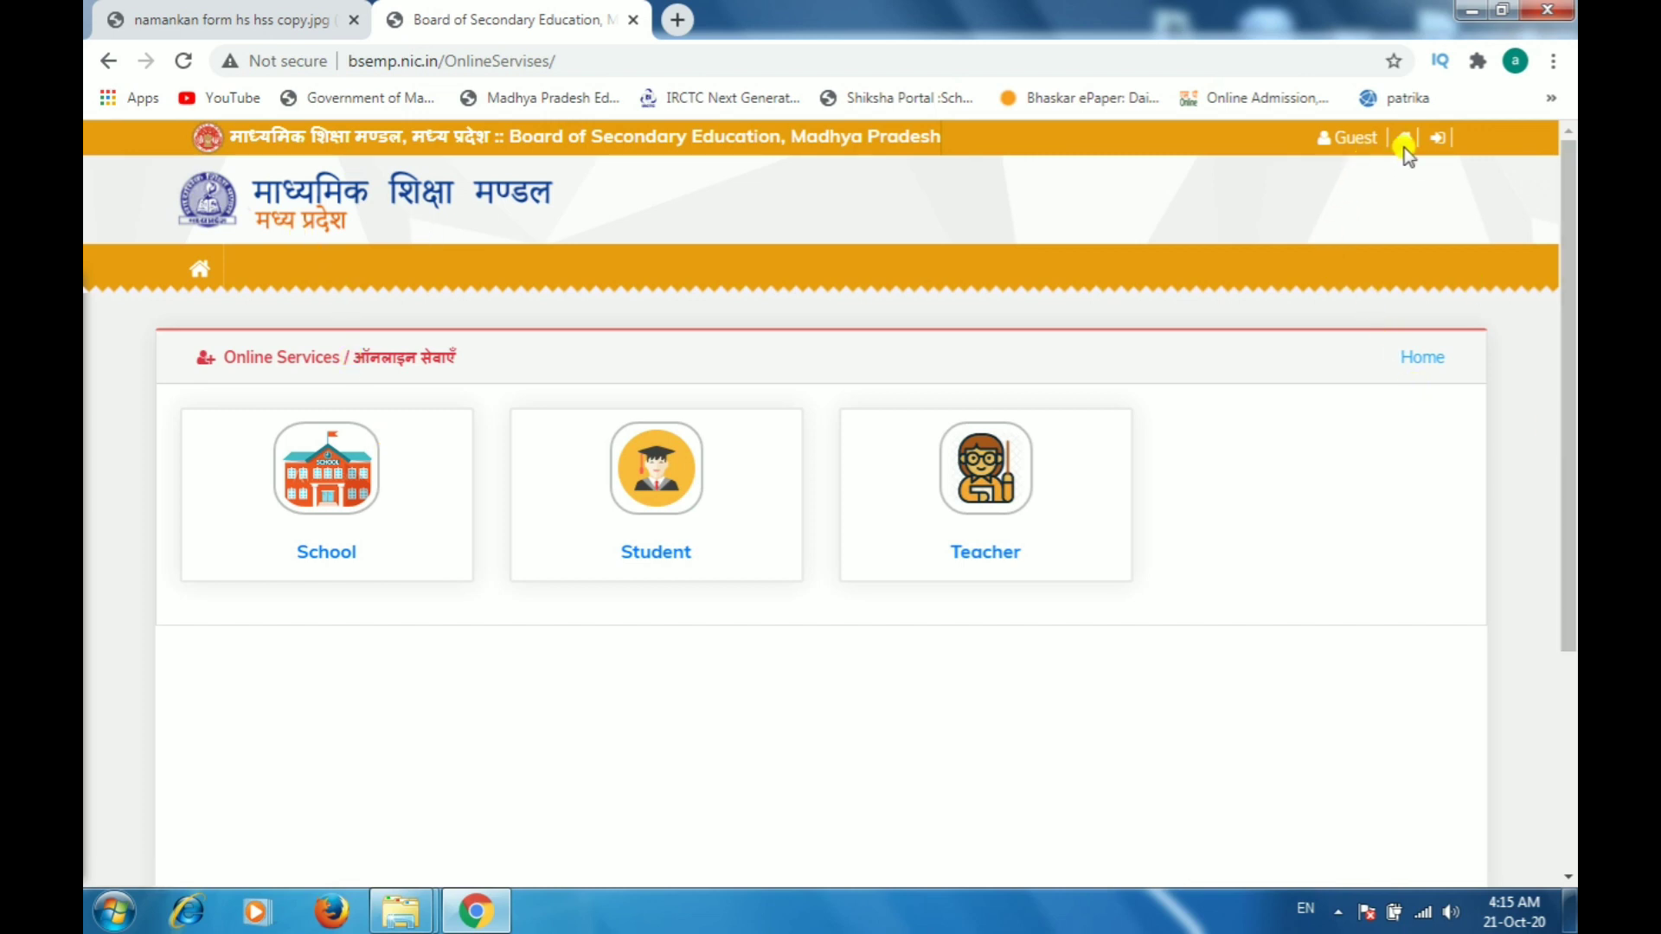
Step: Open the portal login page and enter the school's user ID in the username field
left_click(1434, 140)
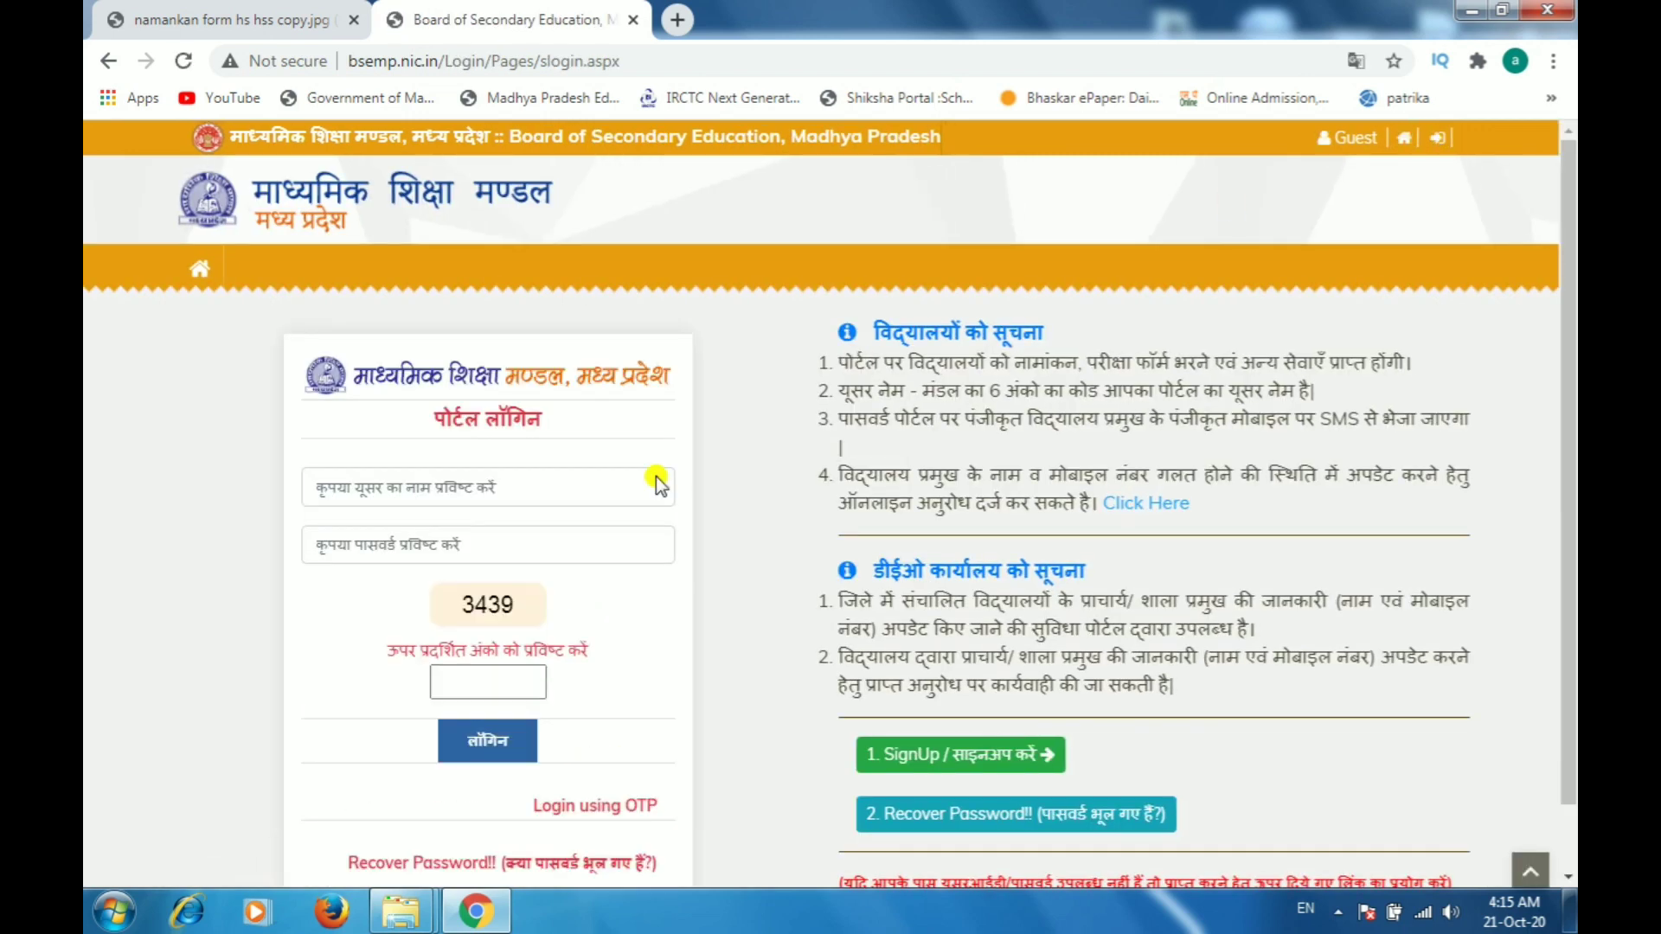
left_click(439, 502)
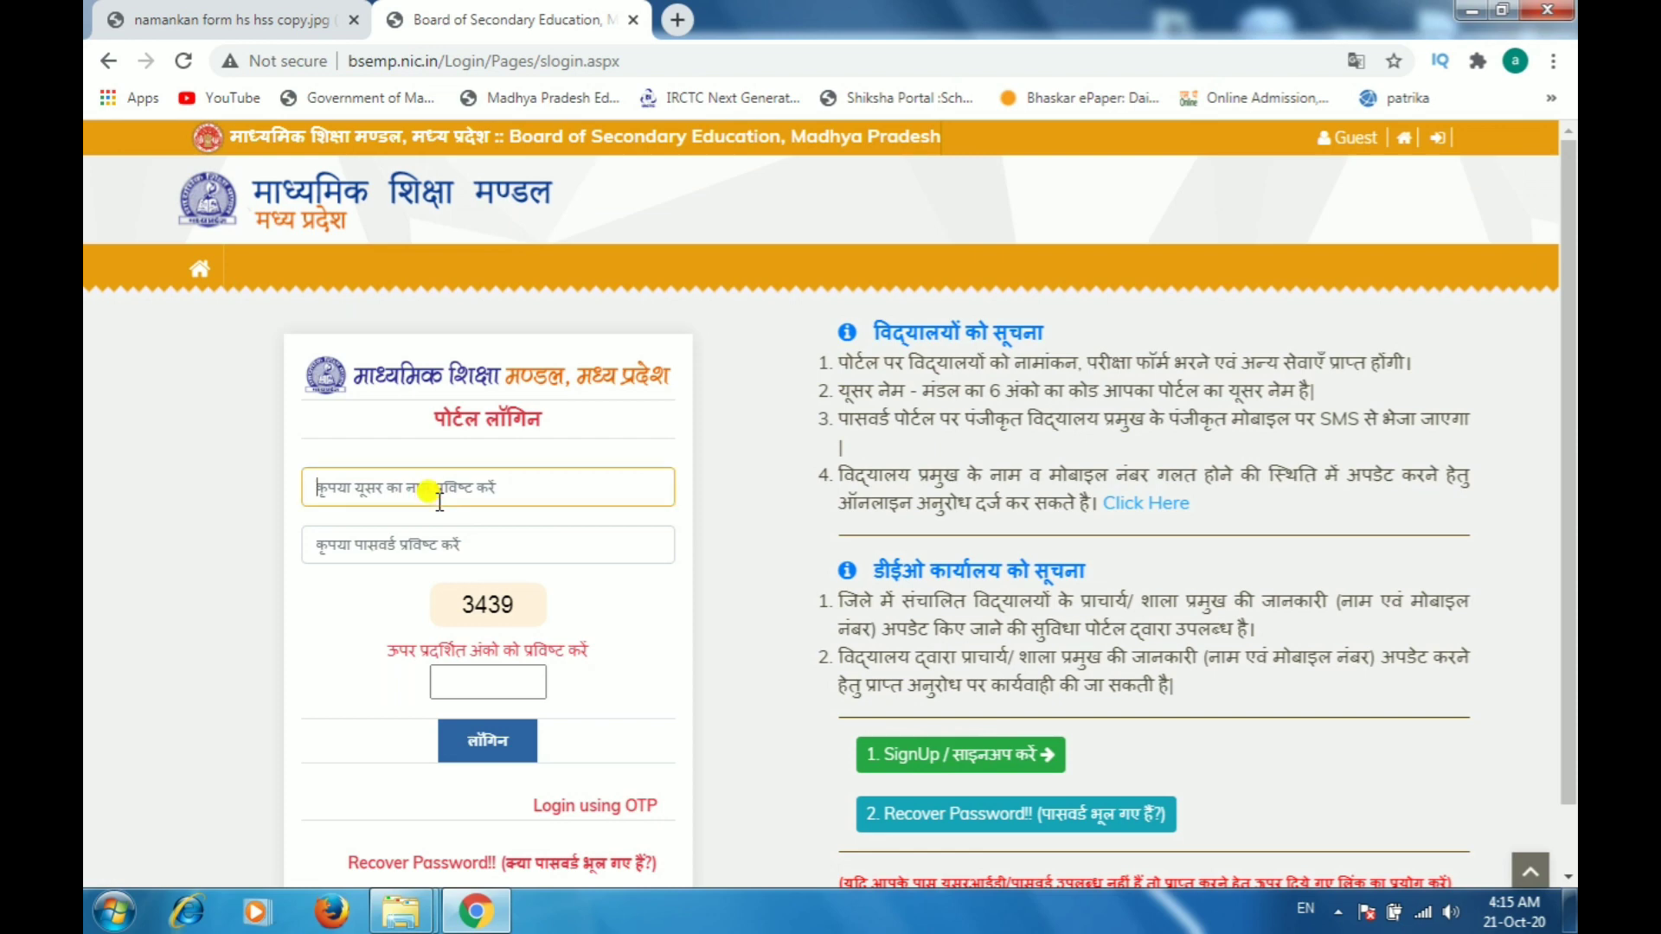
type("62")
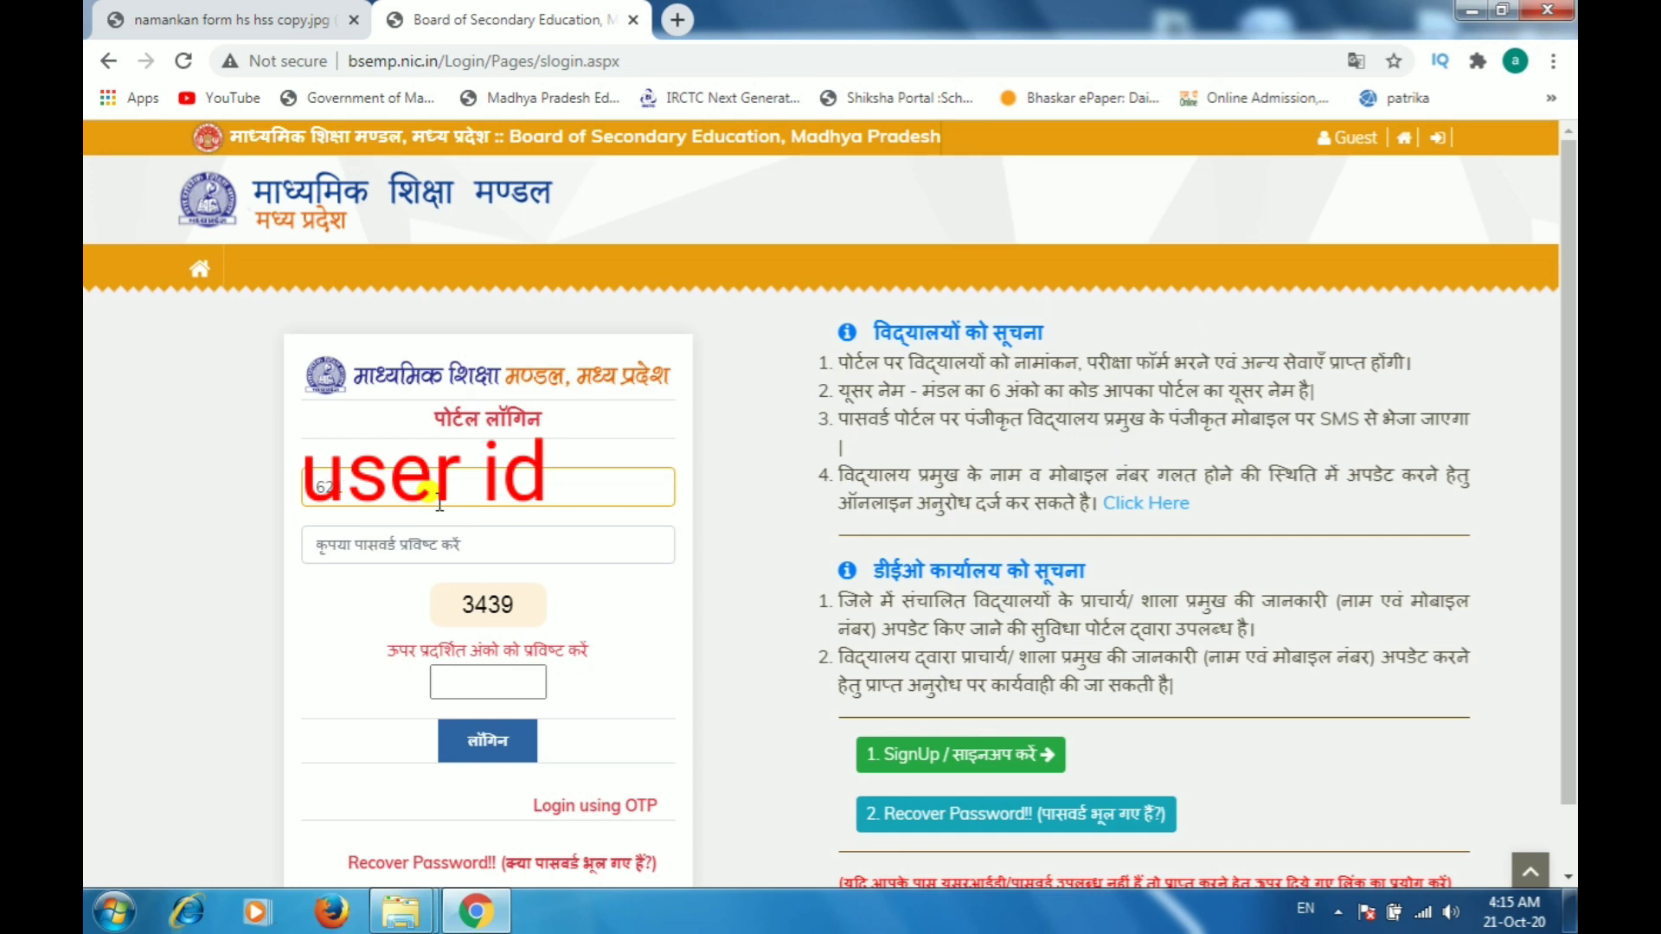
type("1040")
Step: Enter the school account password in the password field
left_click(399, 539)
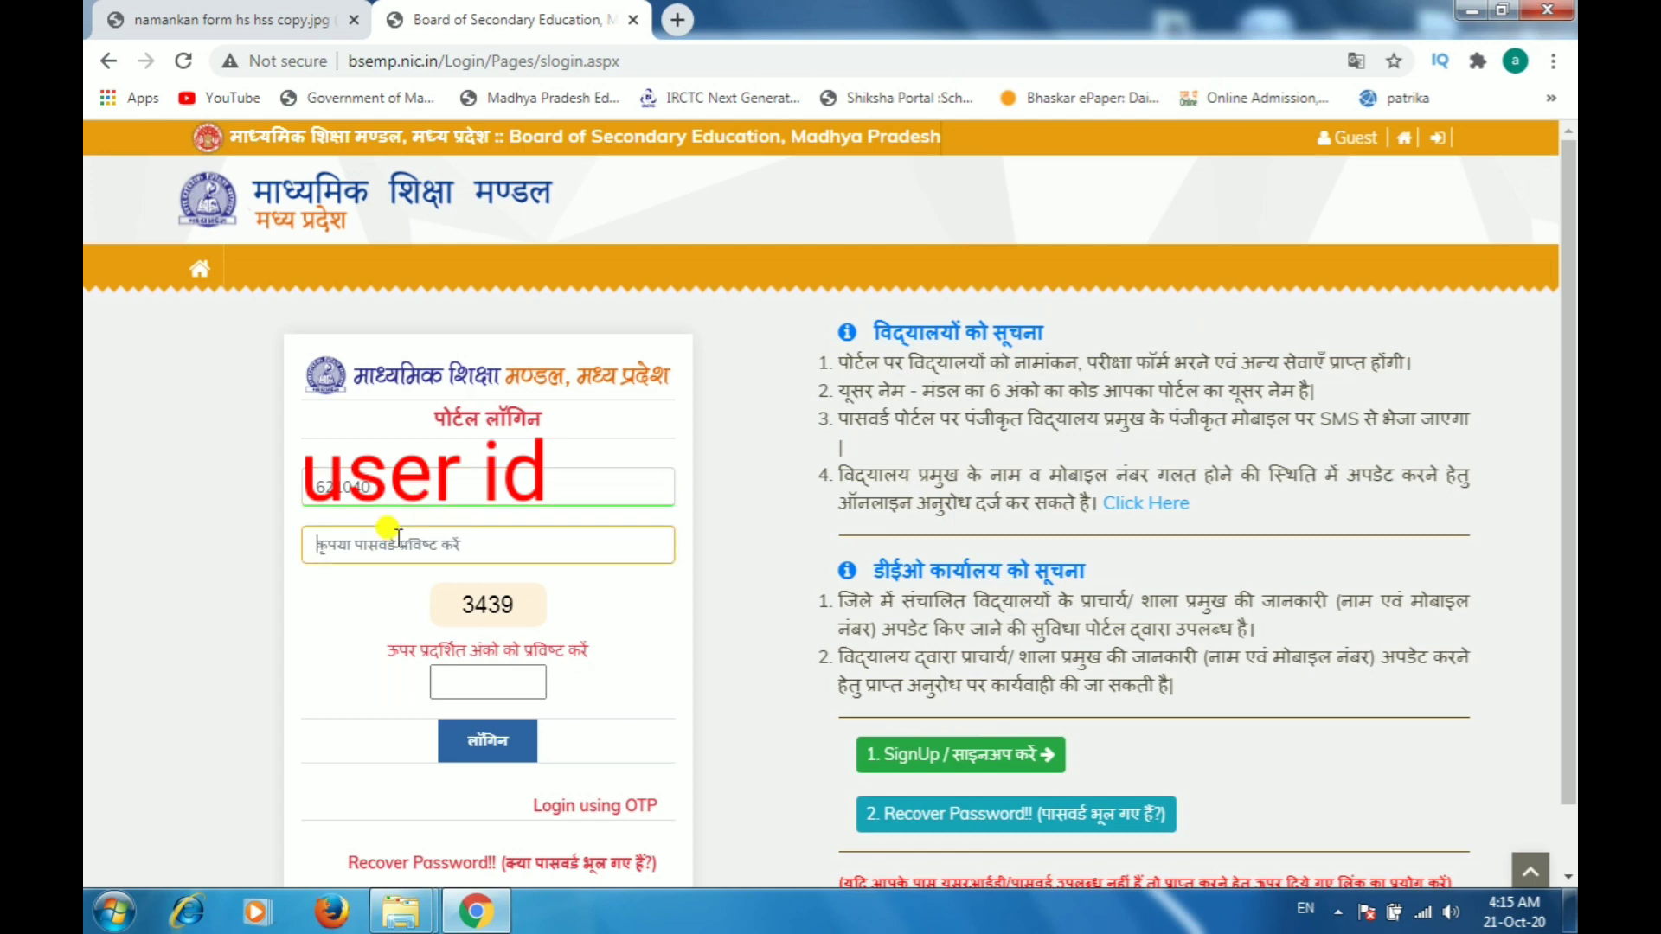
type("•••••••")
Step: Enter the displayed captcha code, dismissing the Windows colour scheme prompt, and log in to the portal
left_click(495, 682)
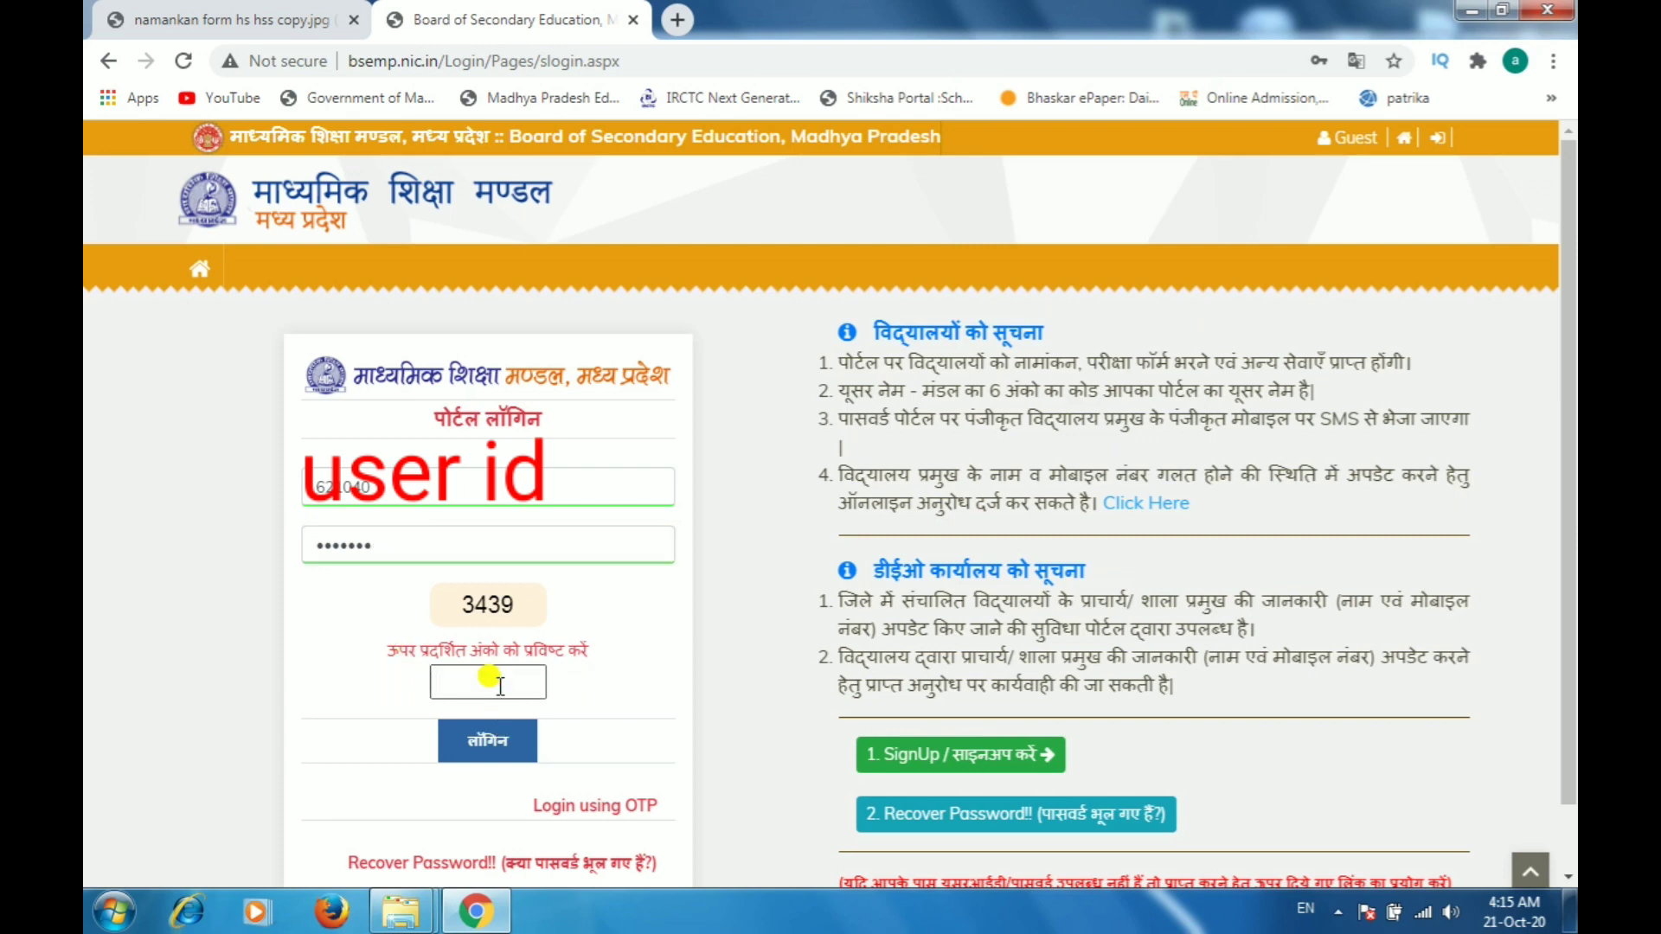
type("34")
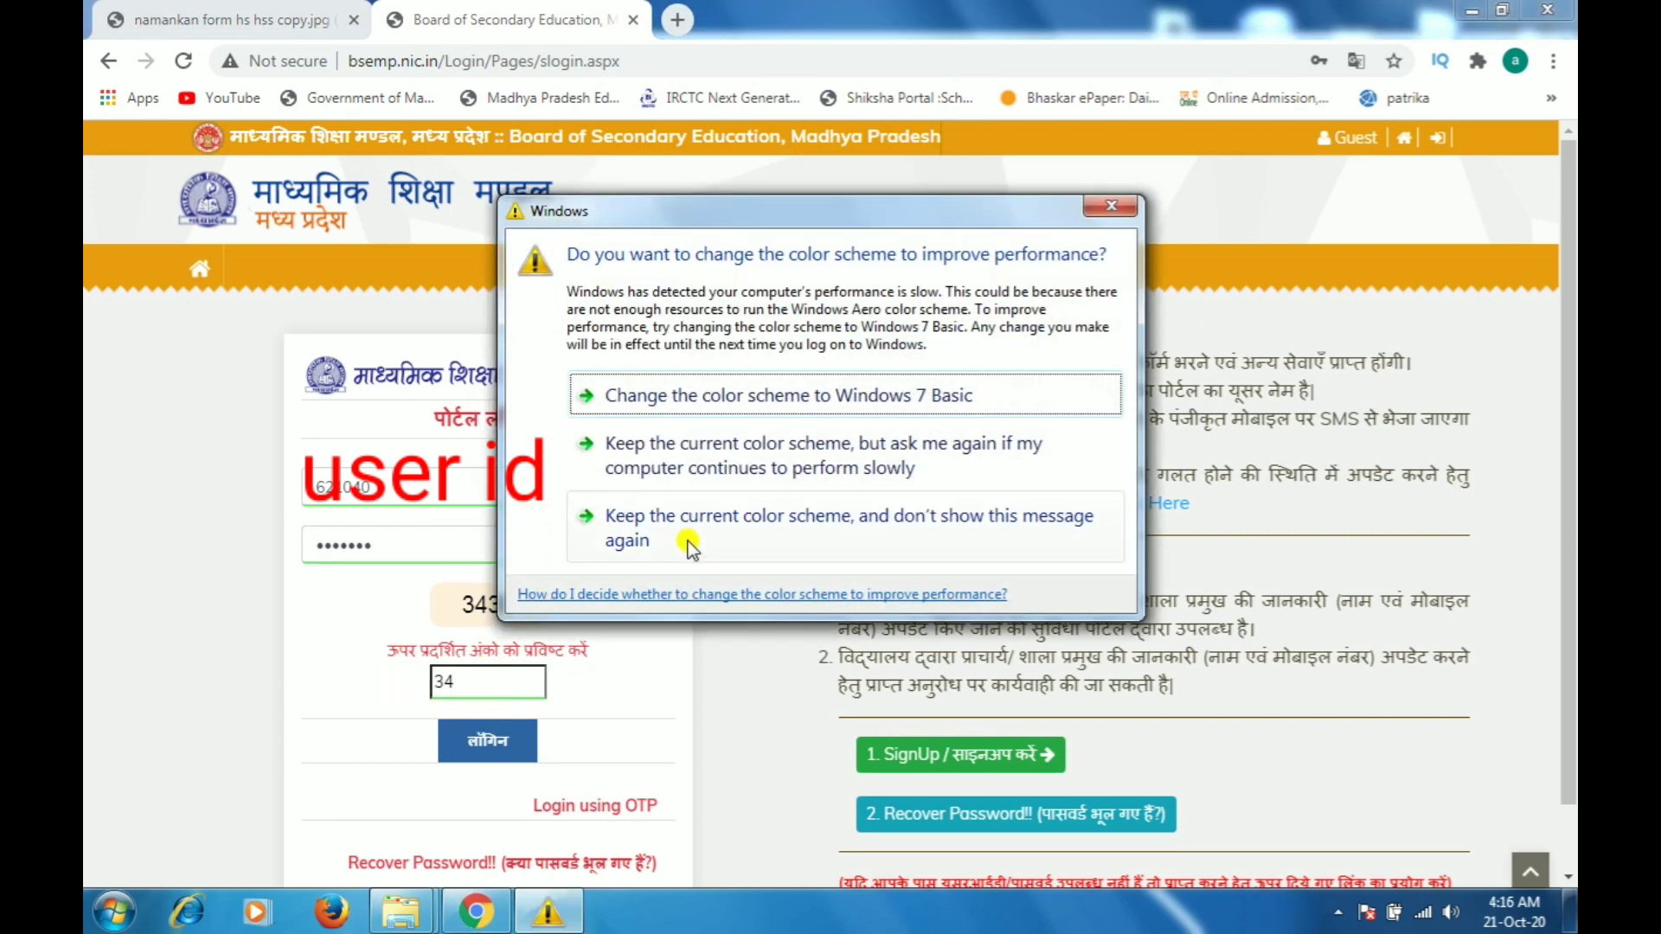
left_click(611, 516)
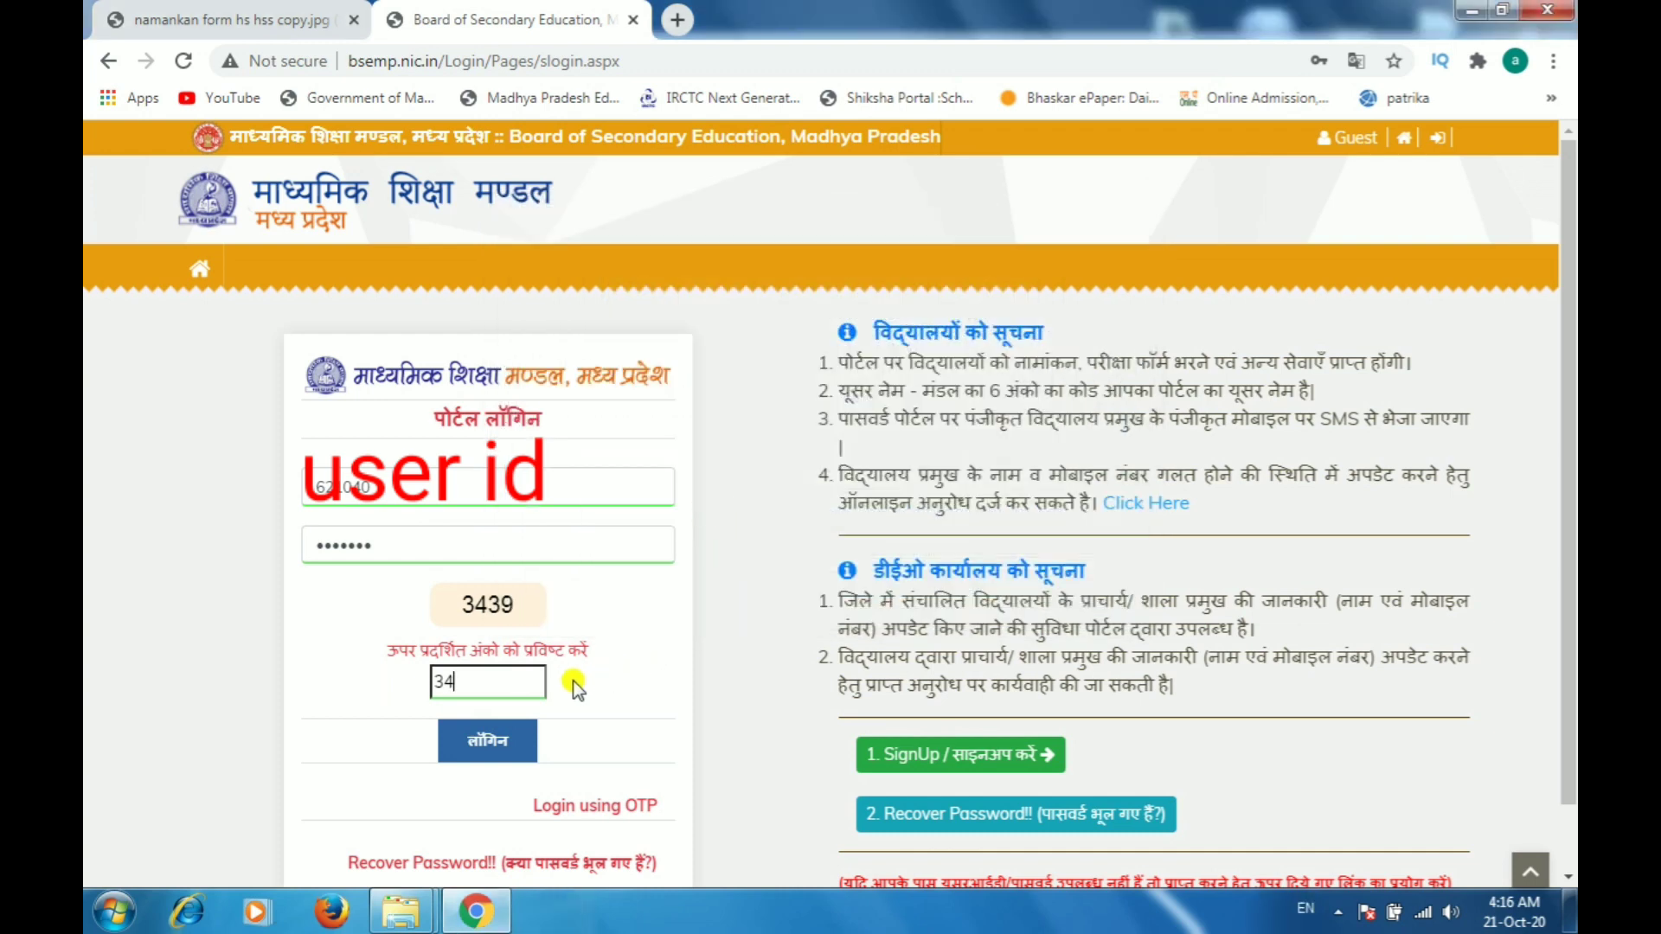
type("39")
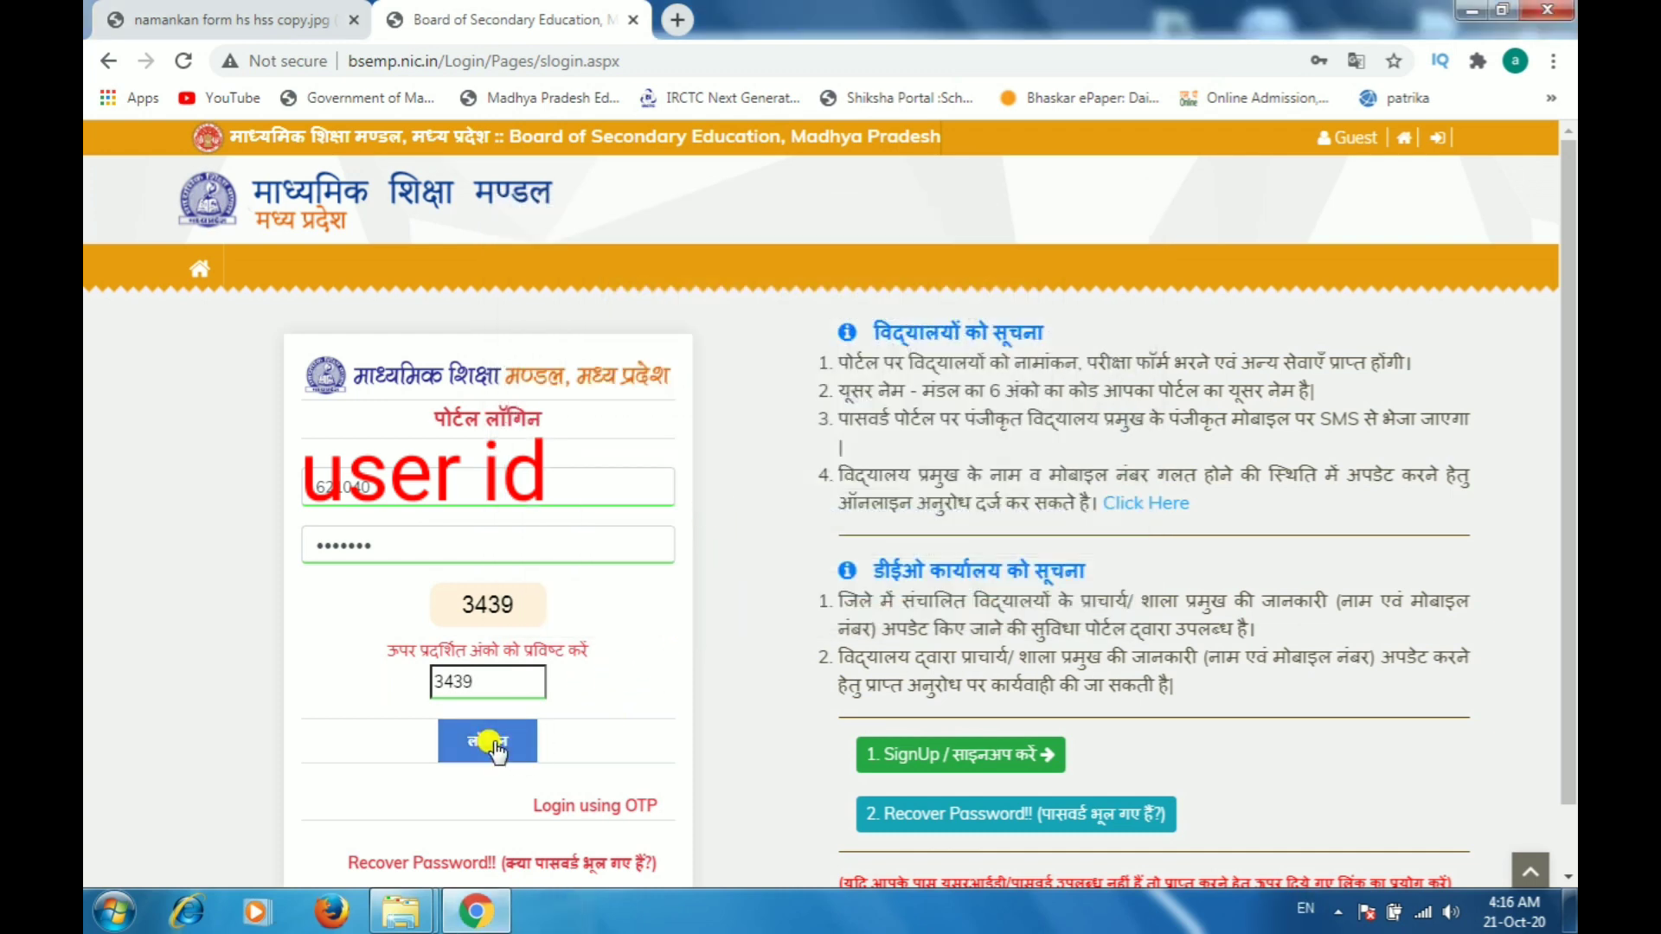
left_click(490, 742)
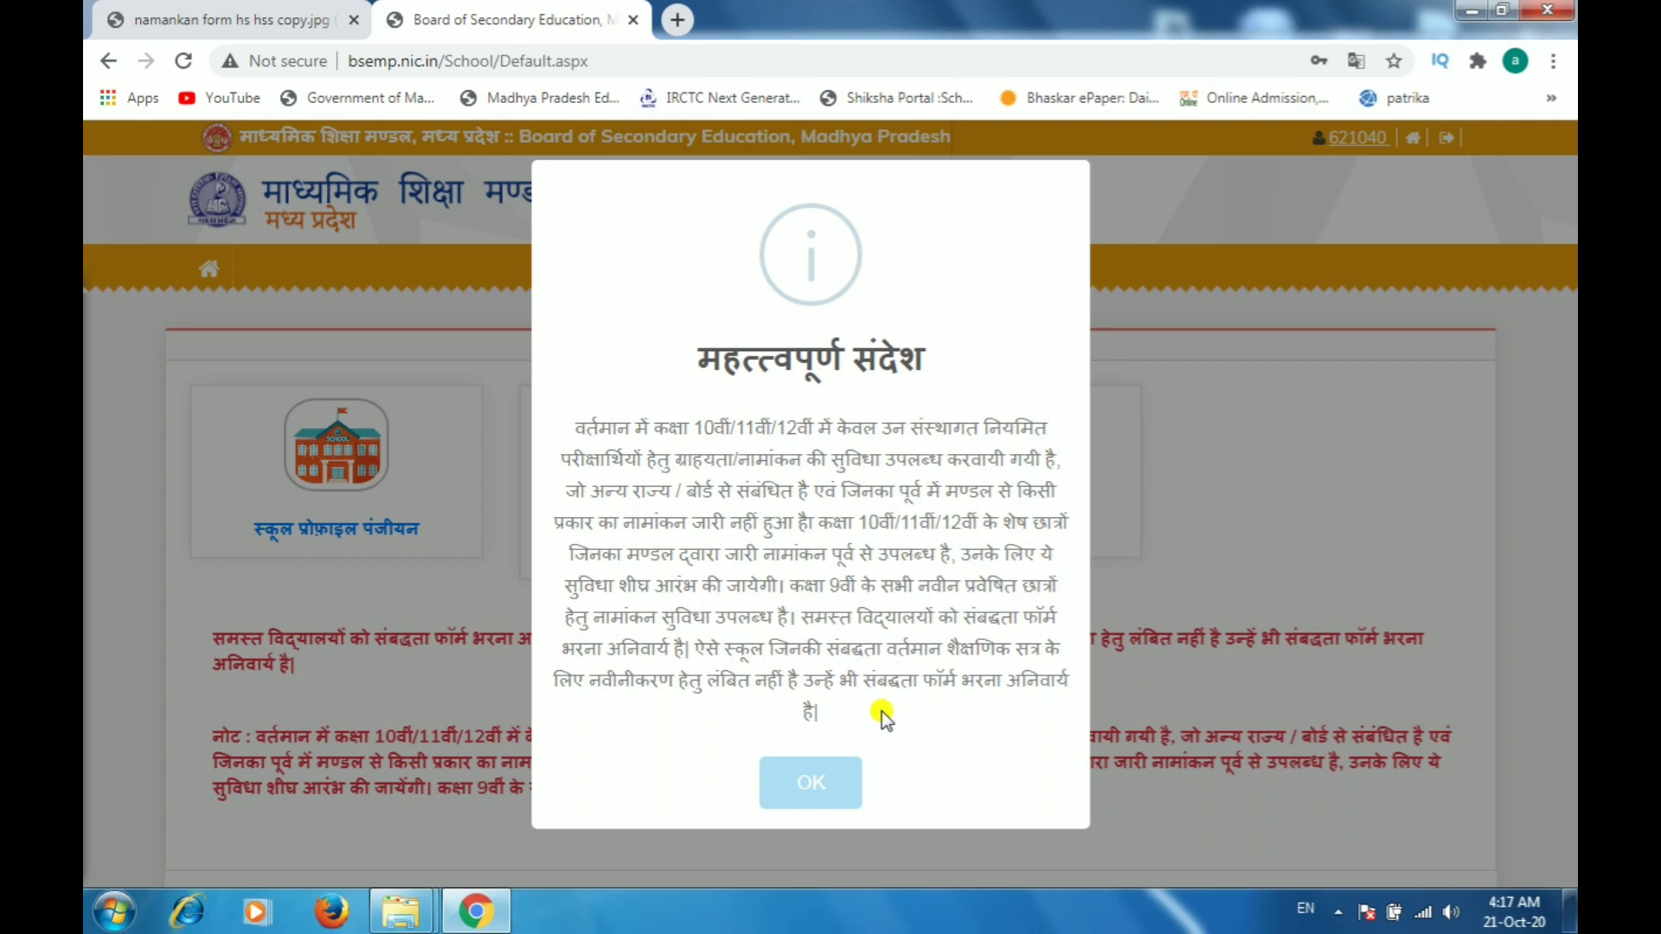
Step: Dismiss the important message and open the online student enrollment (new enrollment) section, closing its notice
left_click(810, 787)
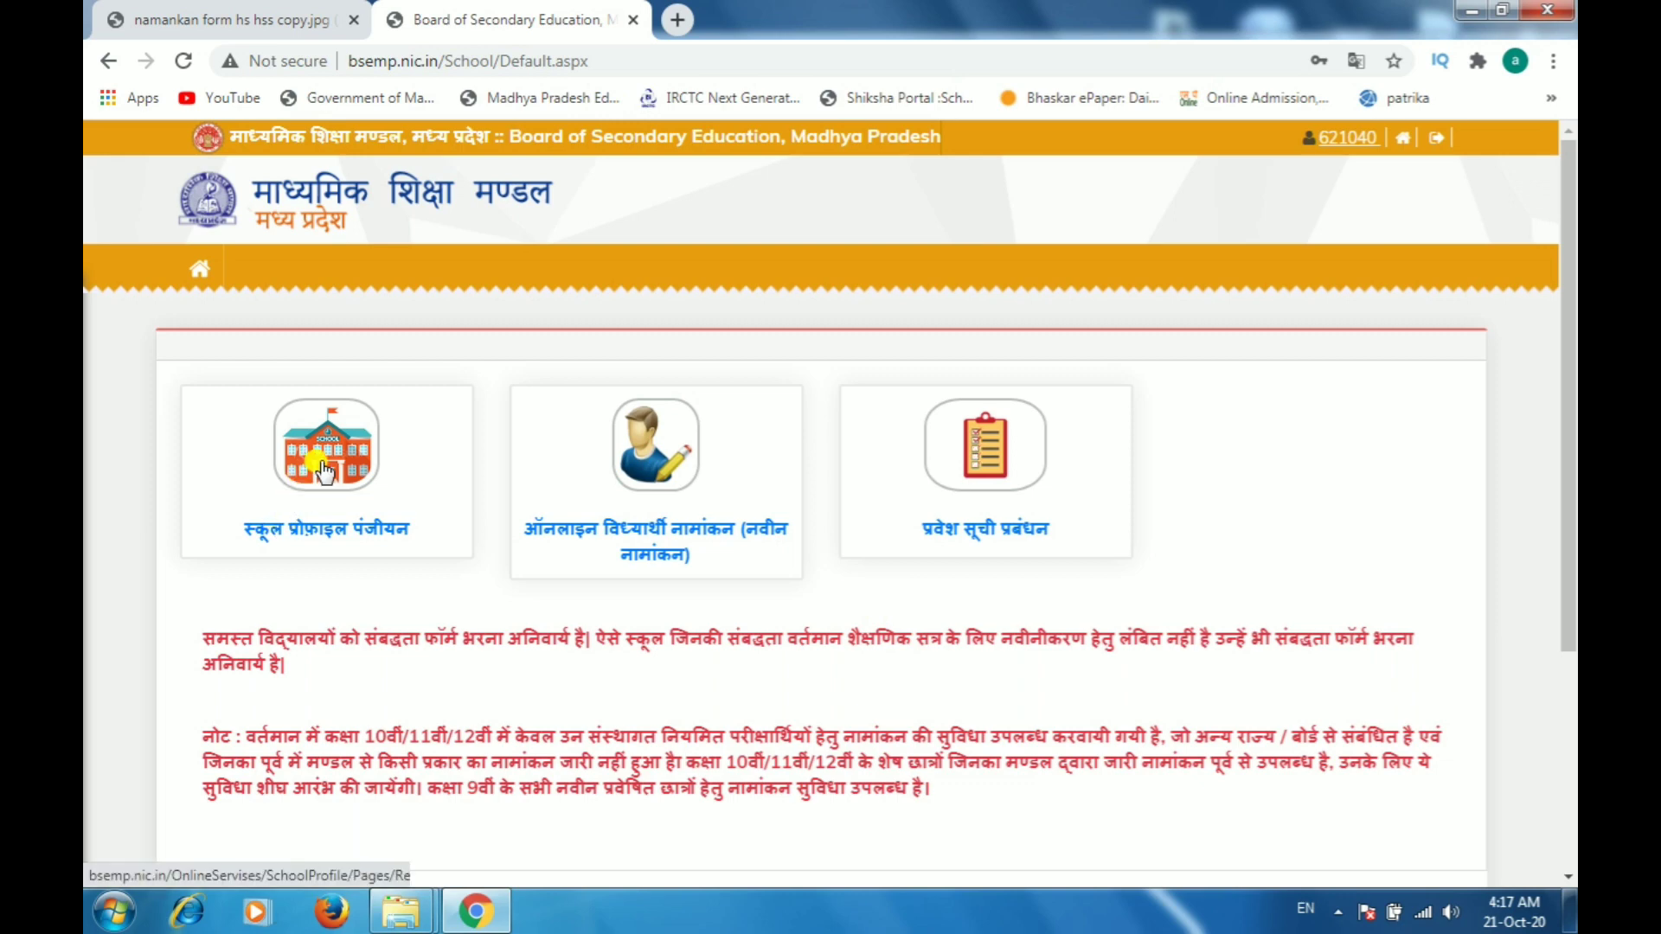
left_click(664, 476)
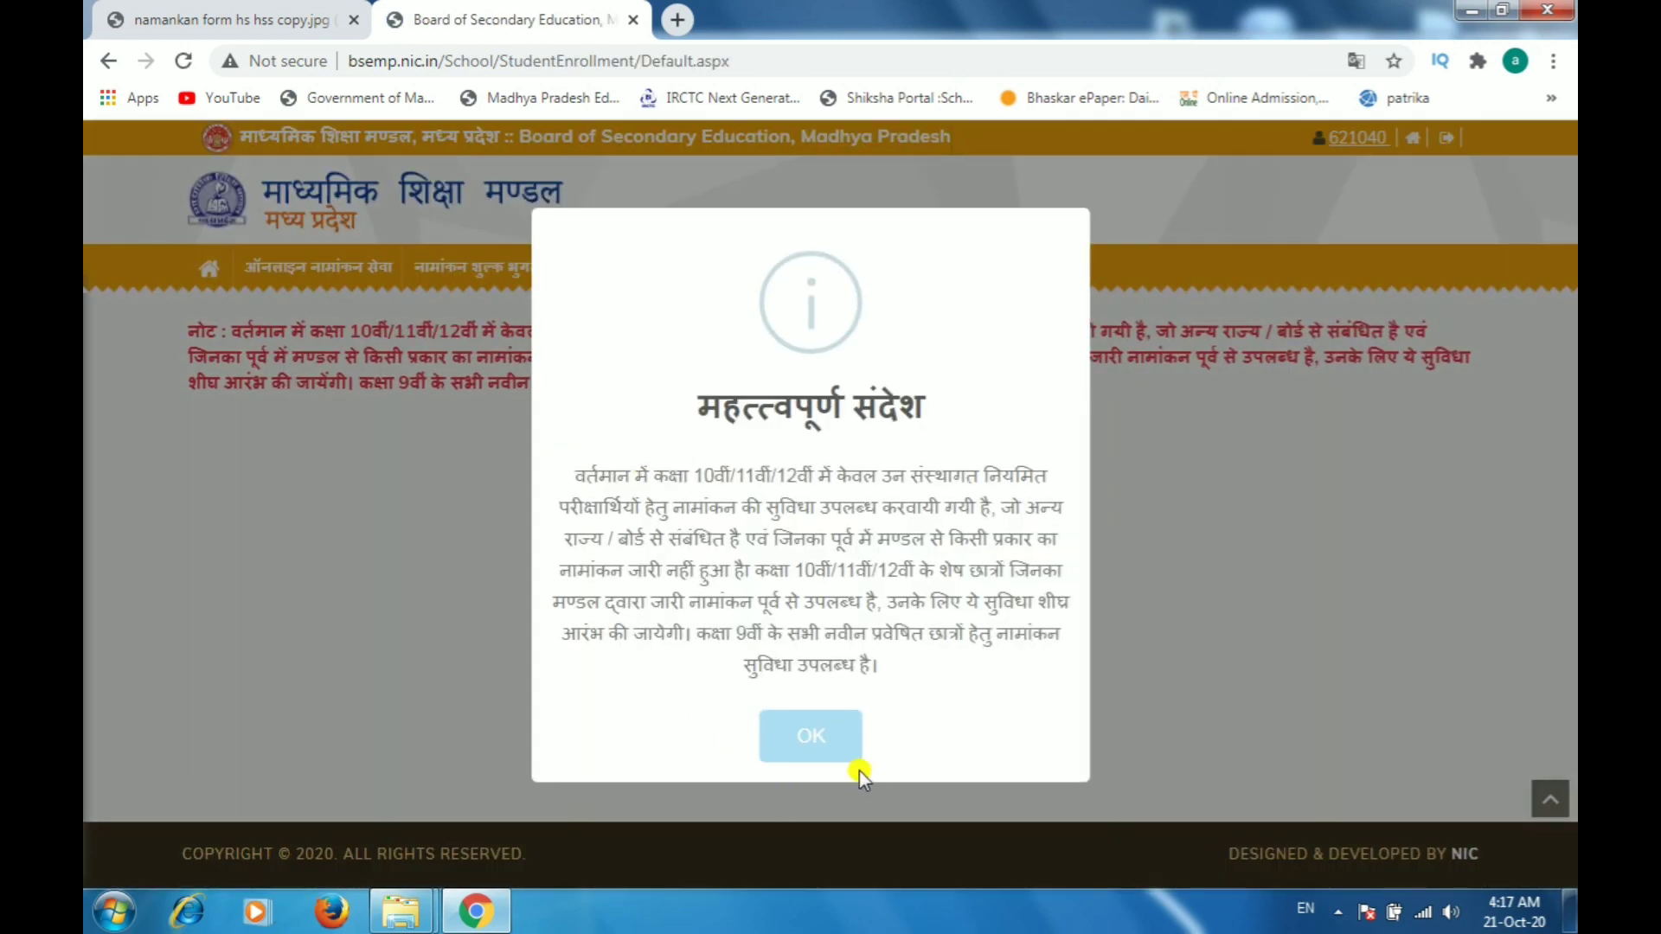
left_click(820, 745)
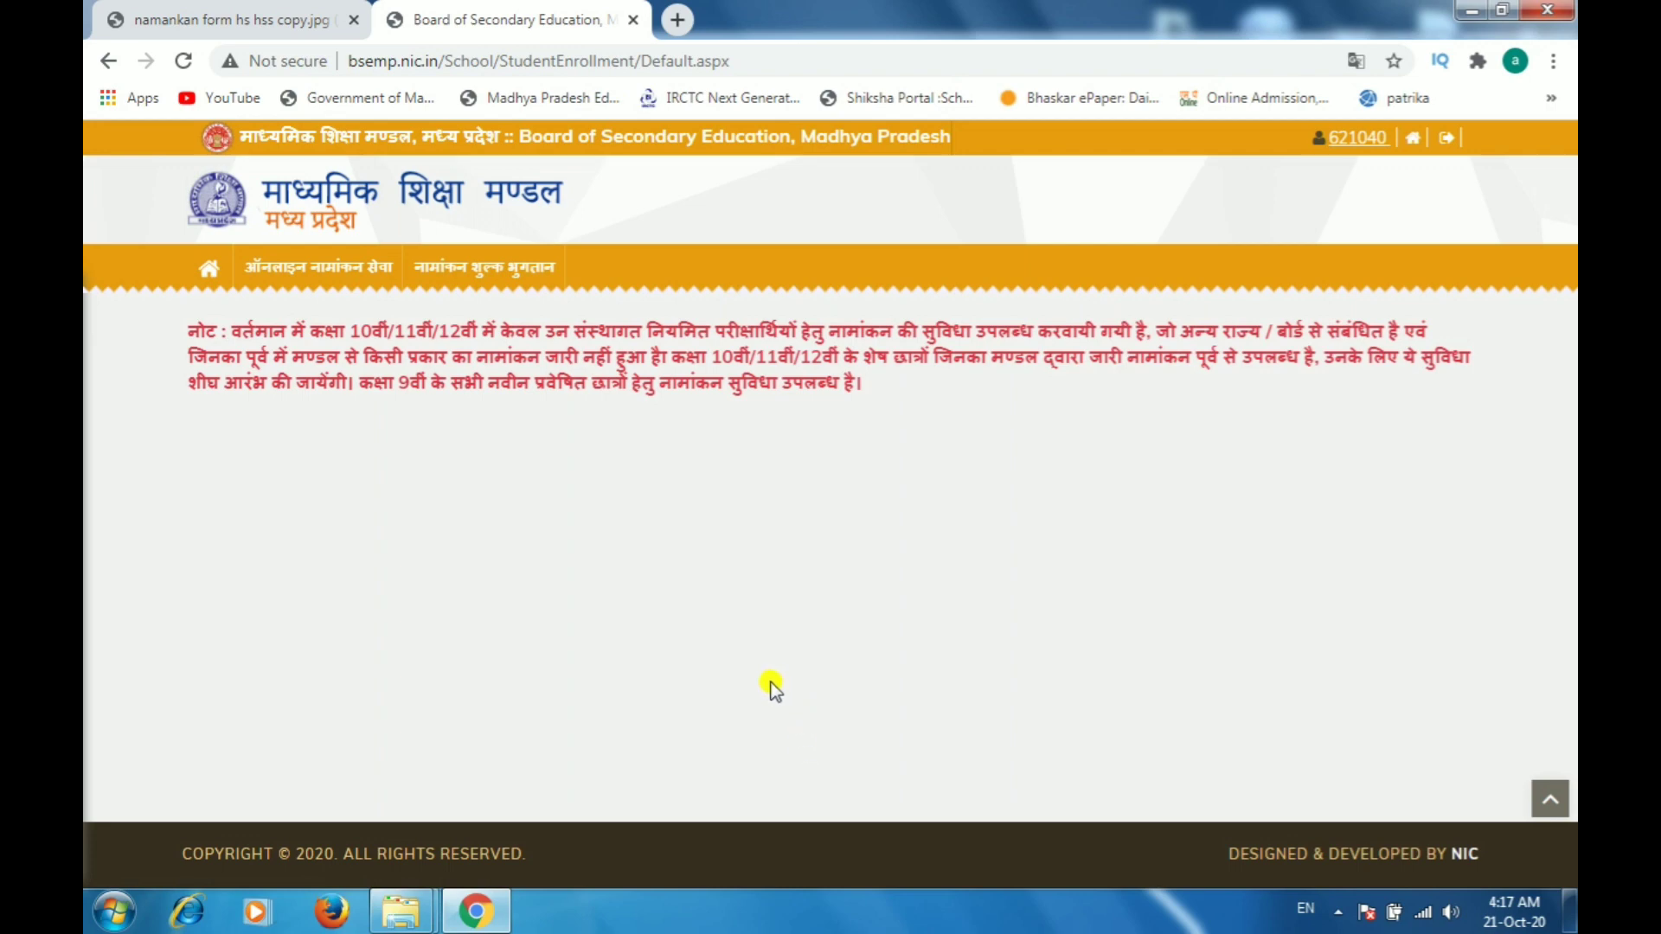
Step: Open the online enrollment form from the online enrollment service menu
mouse_move(325, 274)
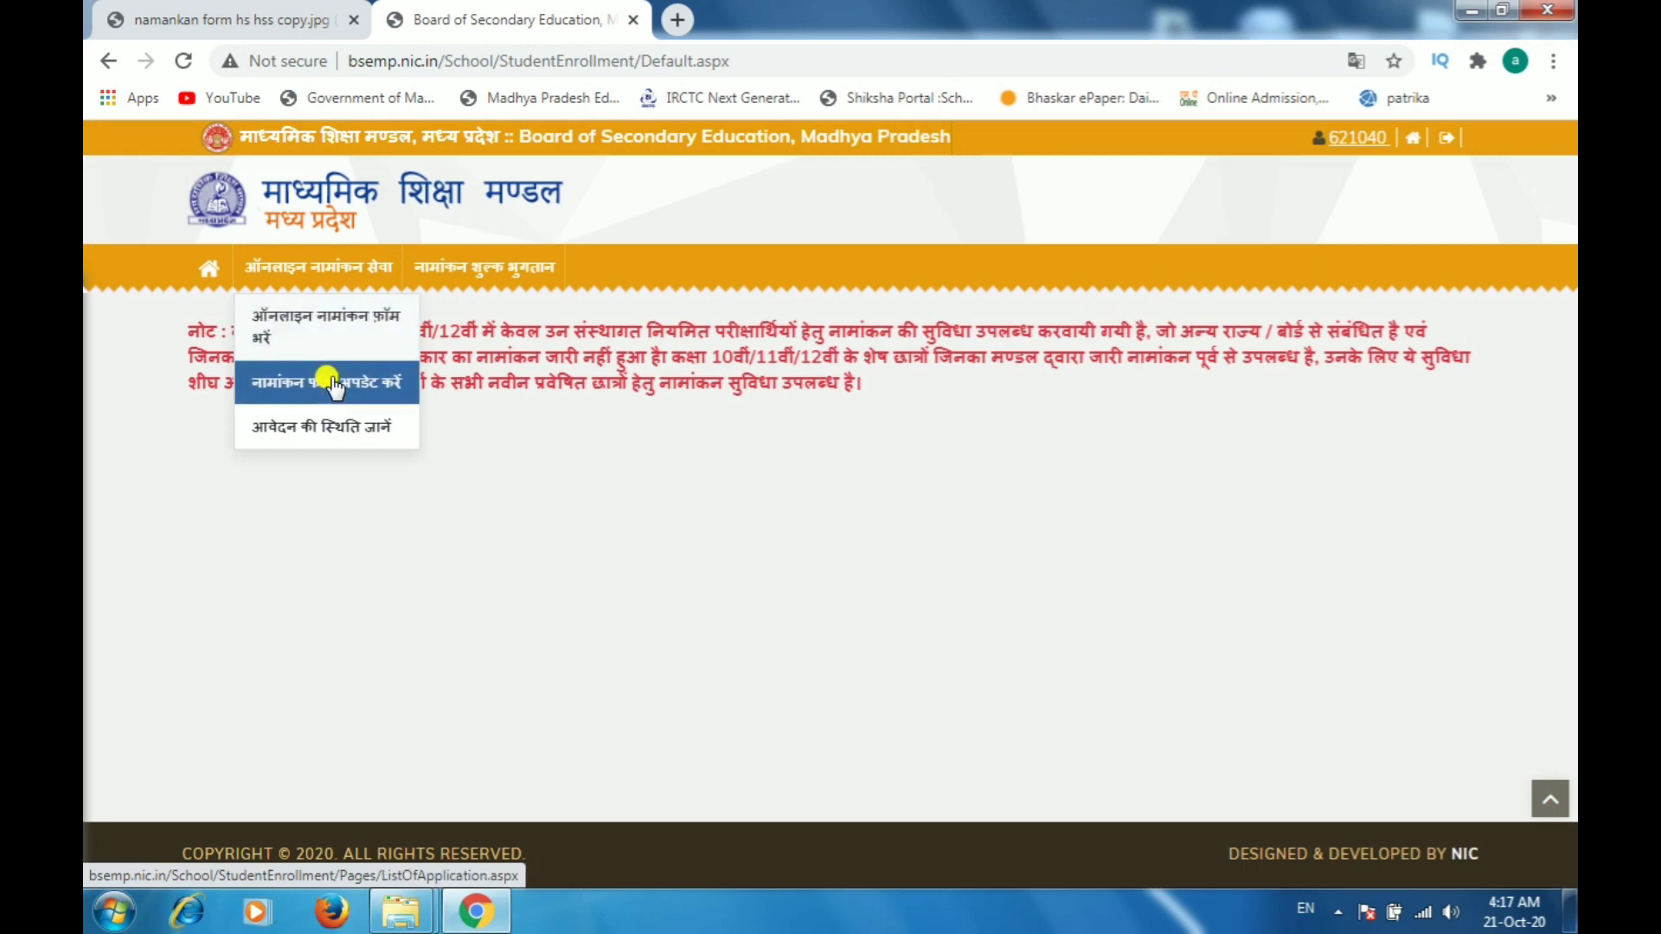
left_click(332, 328)
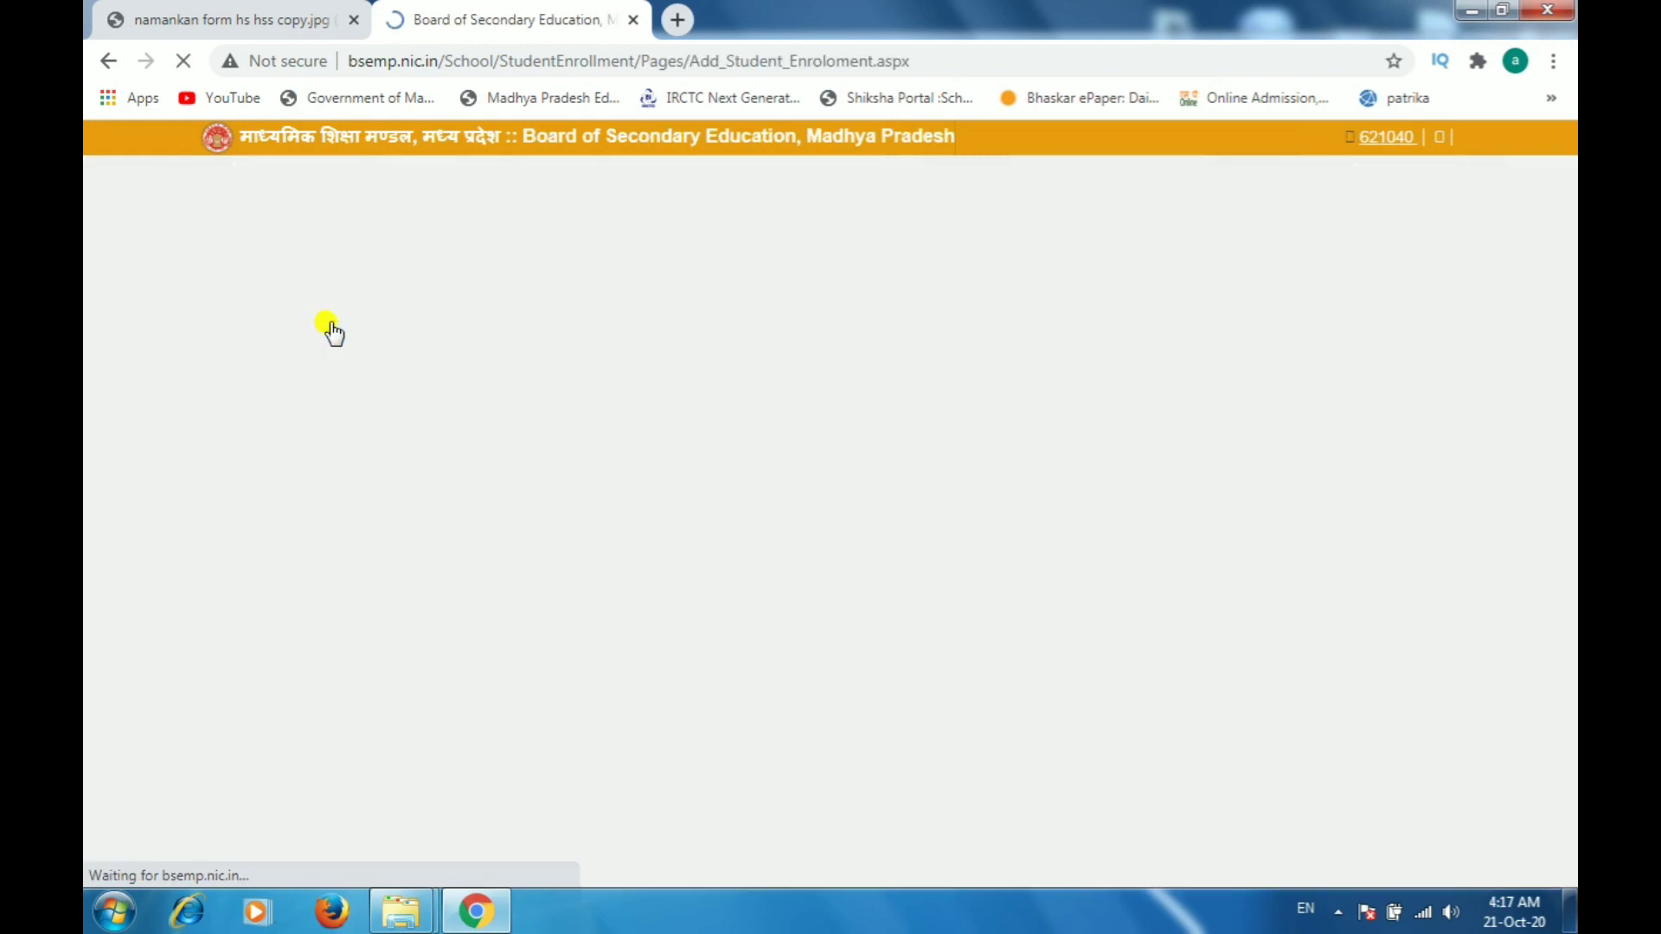
scroll(891, 586, "down", 12)
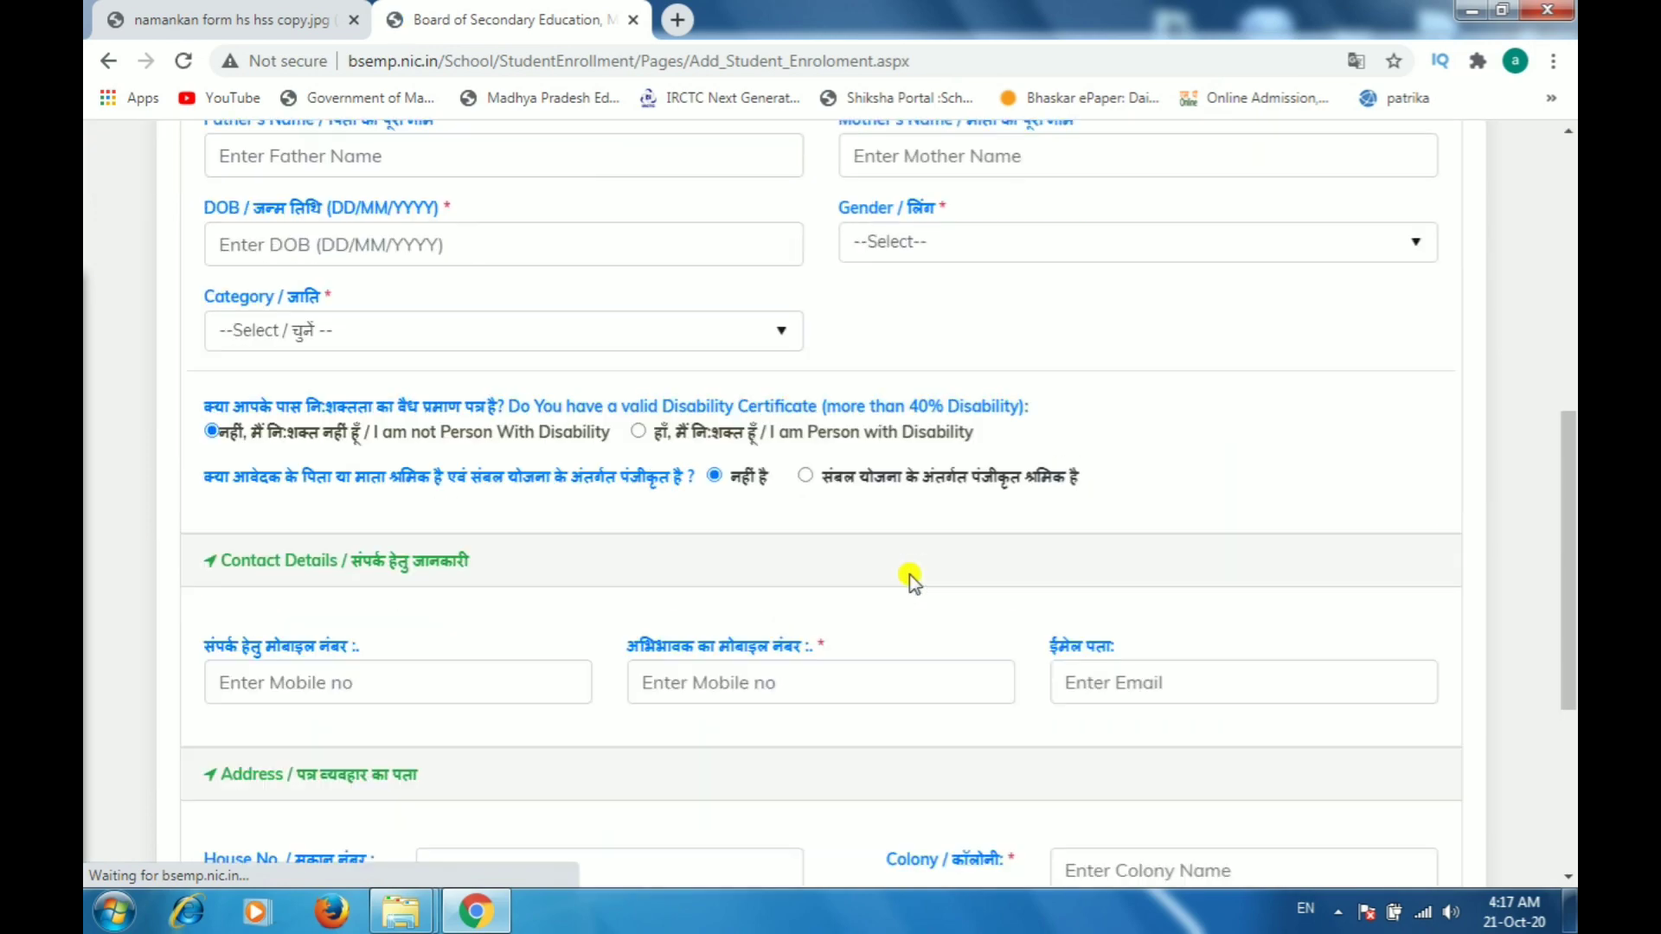
scroll(890, 586, "up", 10)
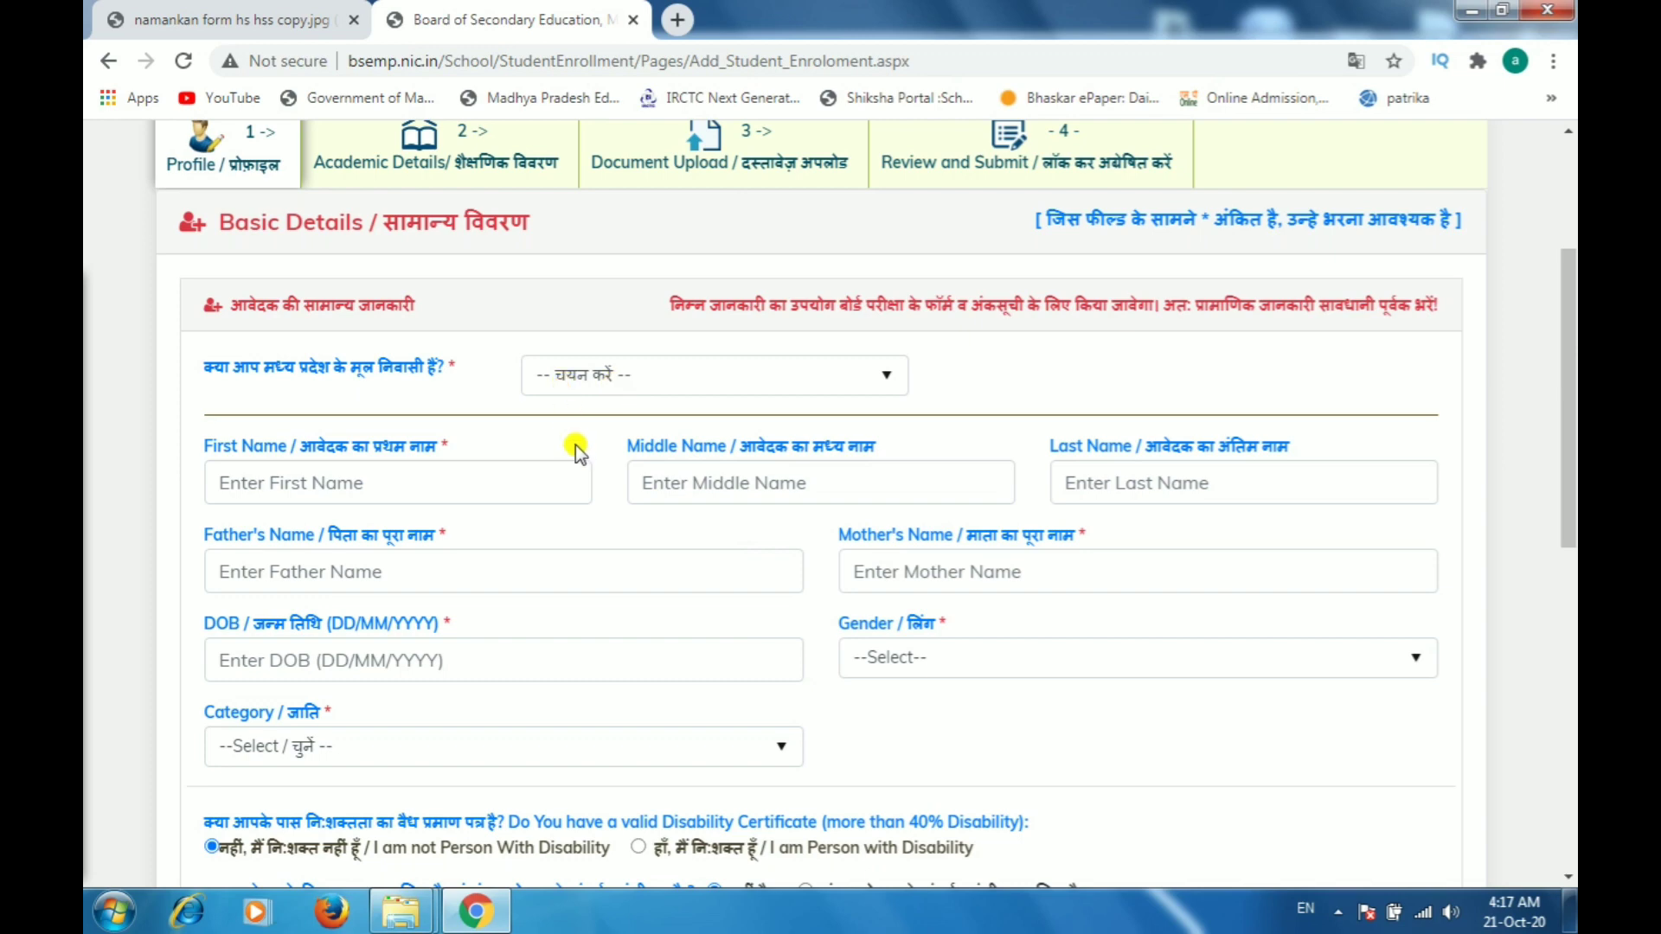
Step: Answer yes to being a native of Madhya Pradesh and enter the applicant's first name
left_click(651, 377)
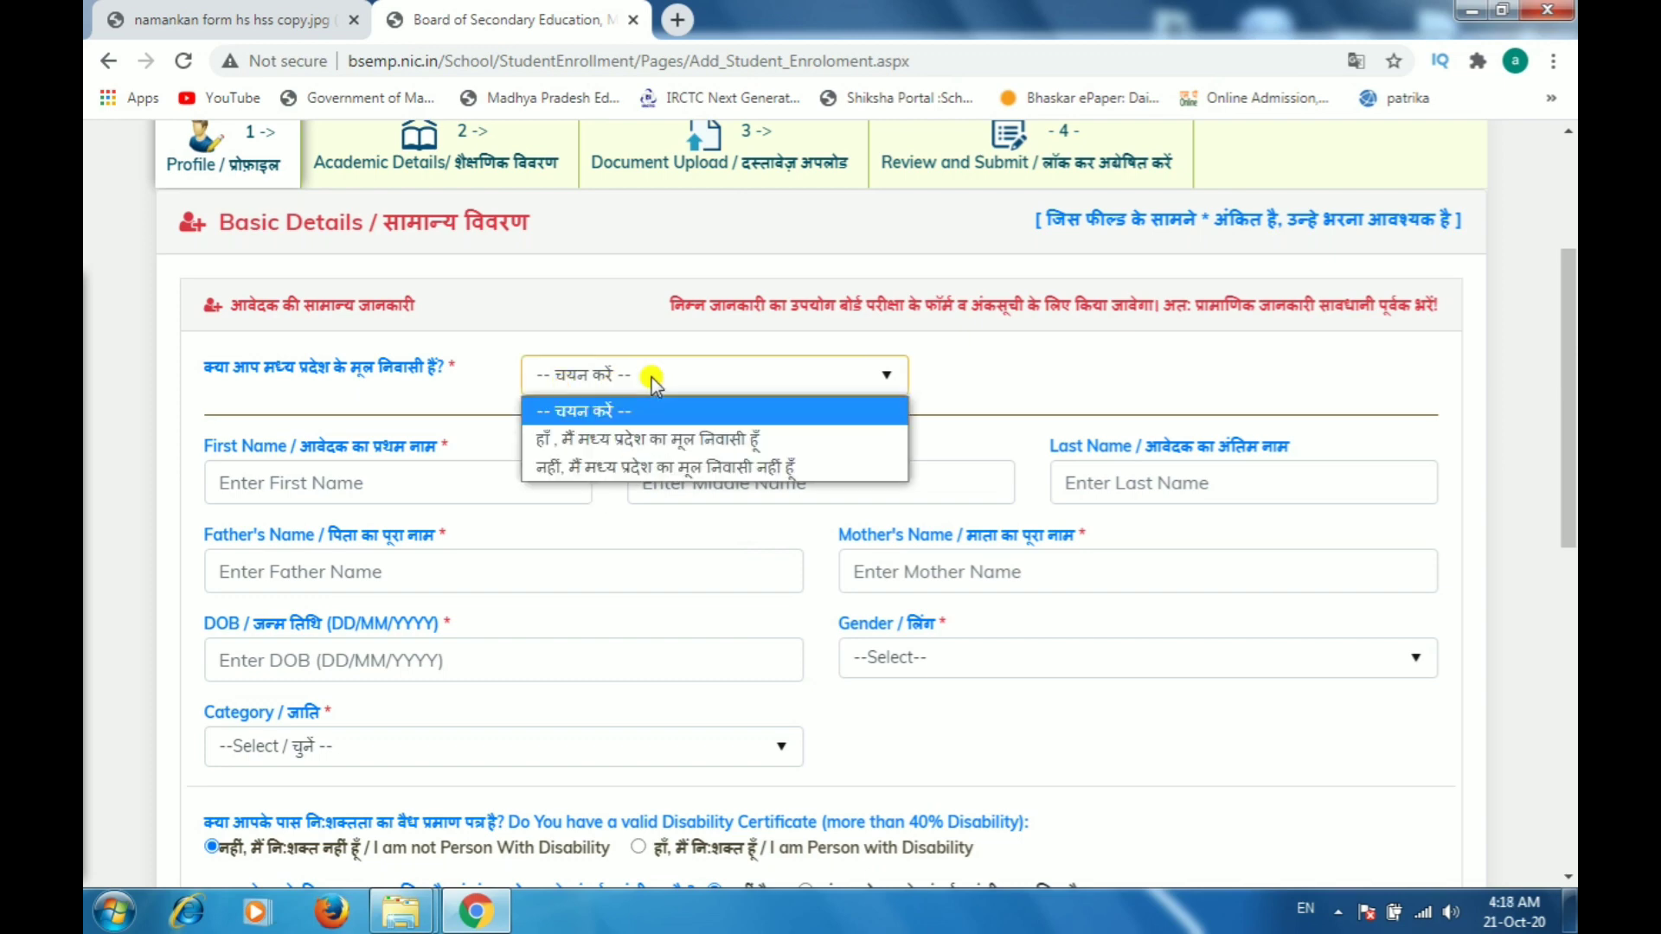
left_click(645, 439)
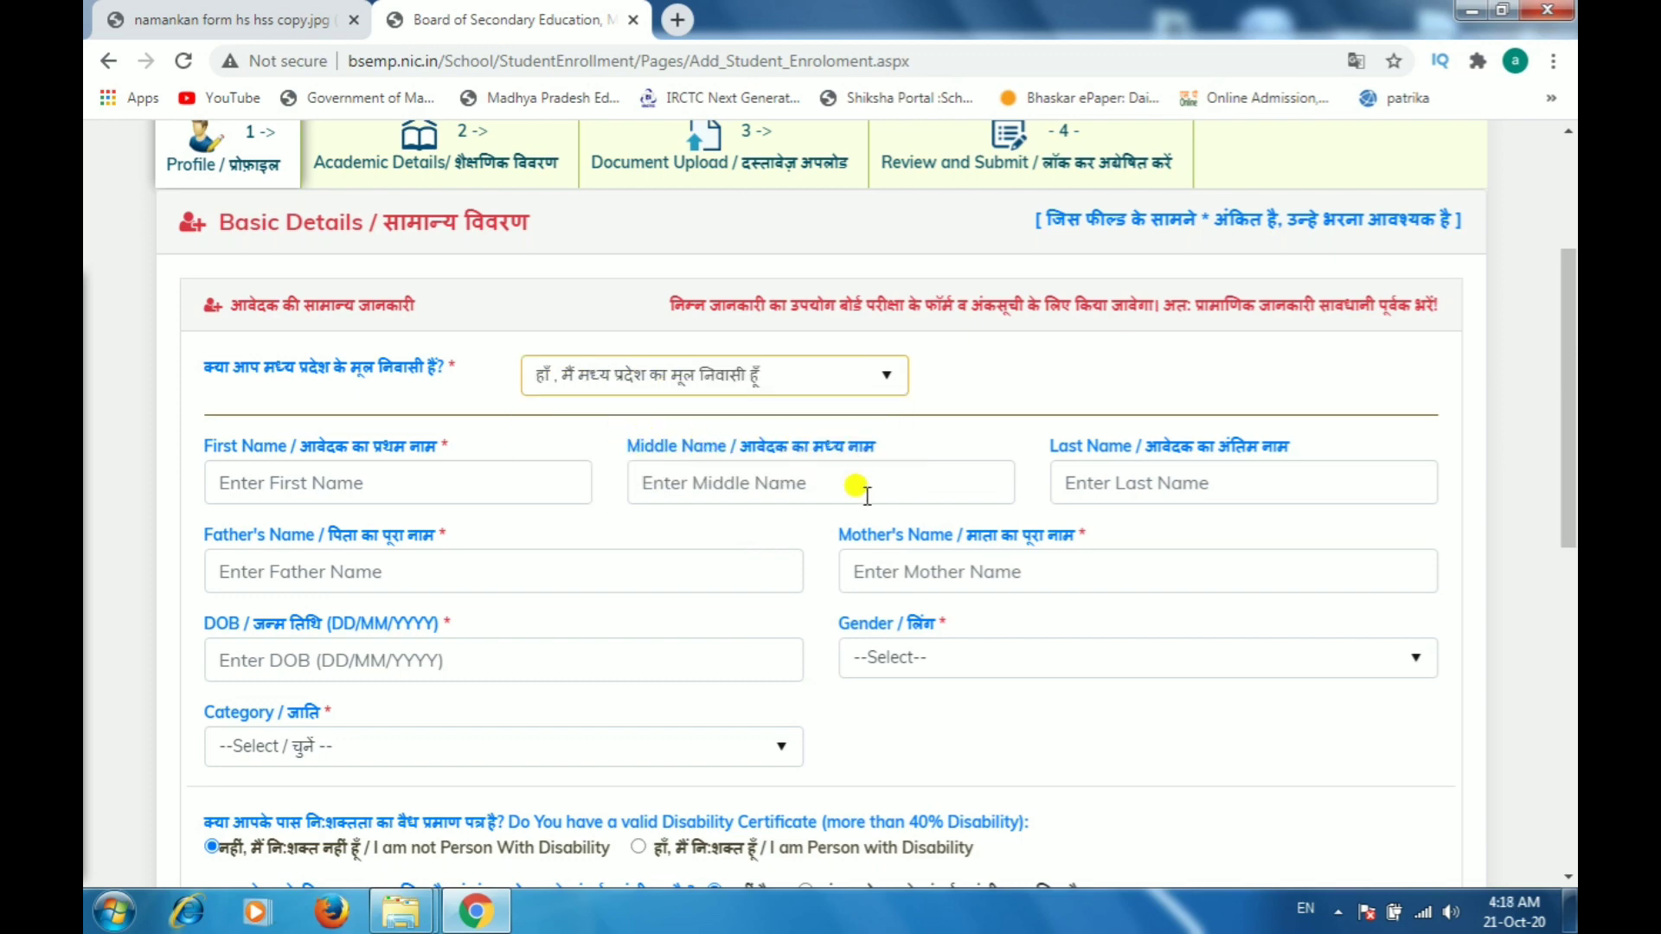
left_click(313, 482)
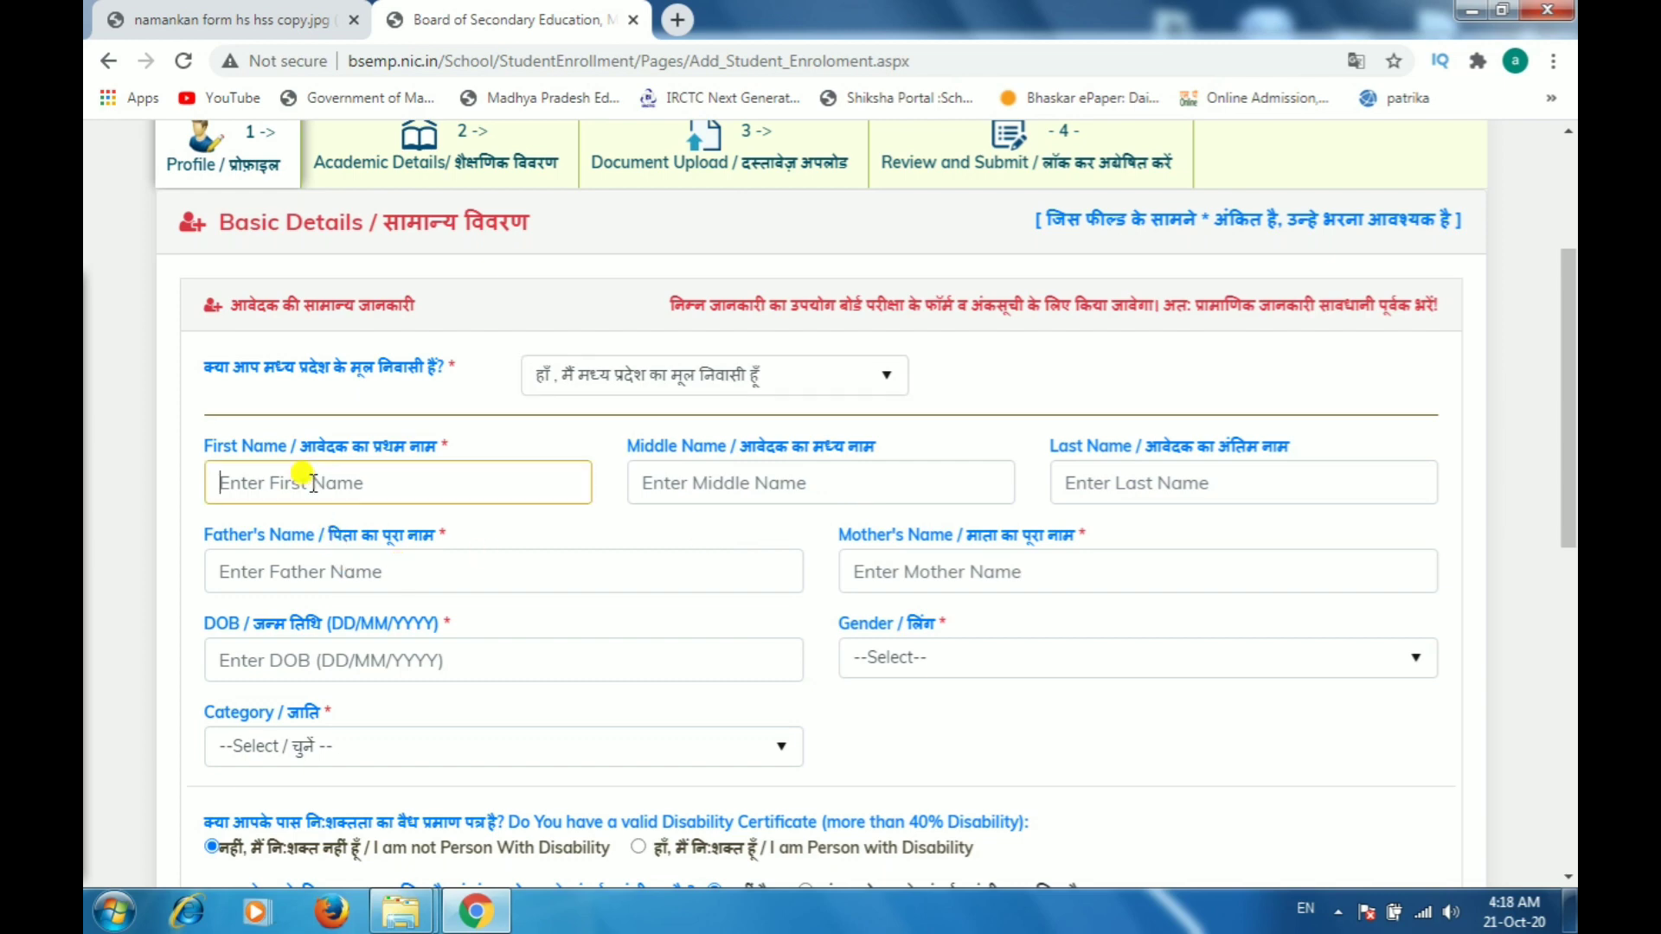
Step: Leave the middle name empty and enter the applicant's last name
left_click(793, 464)
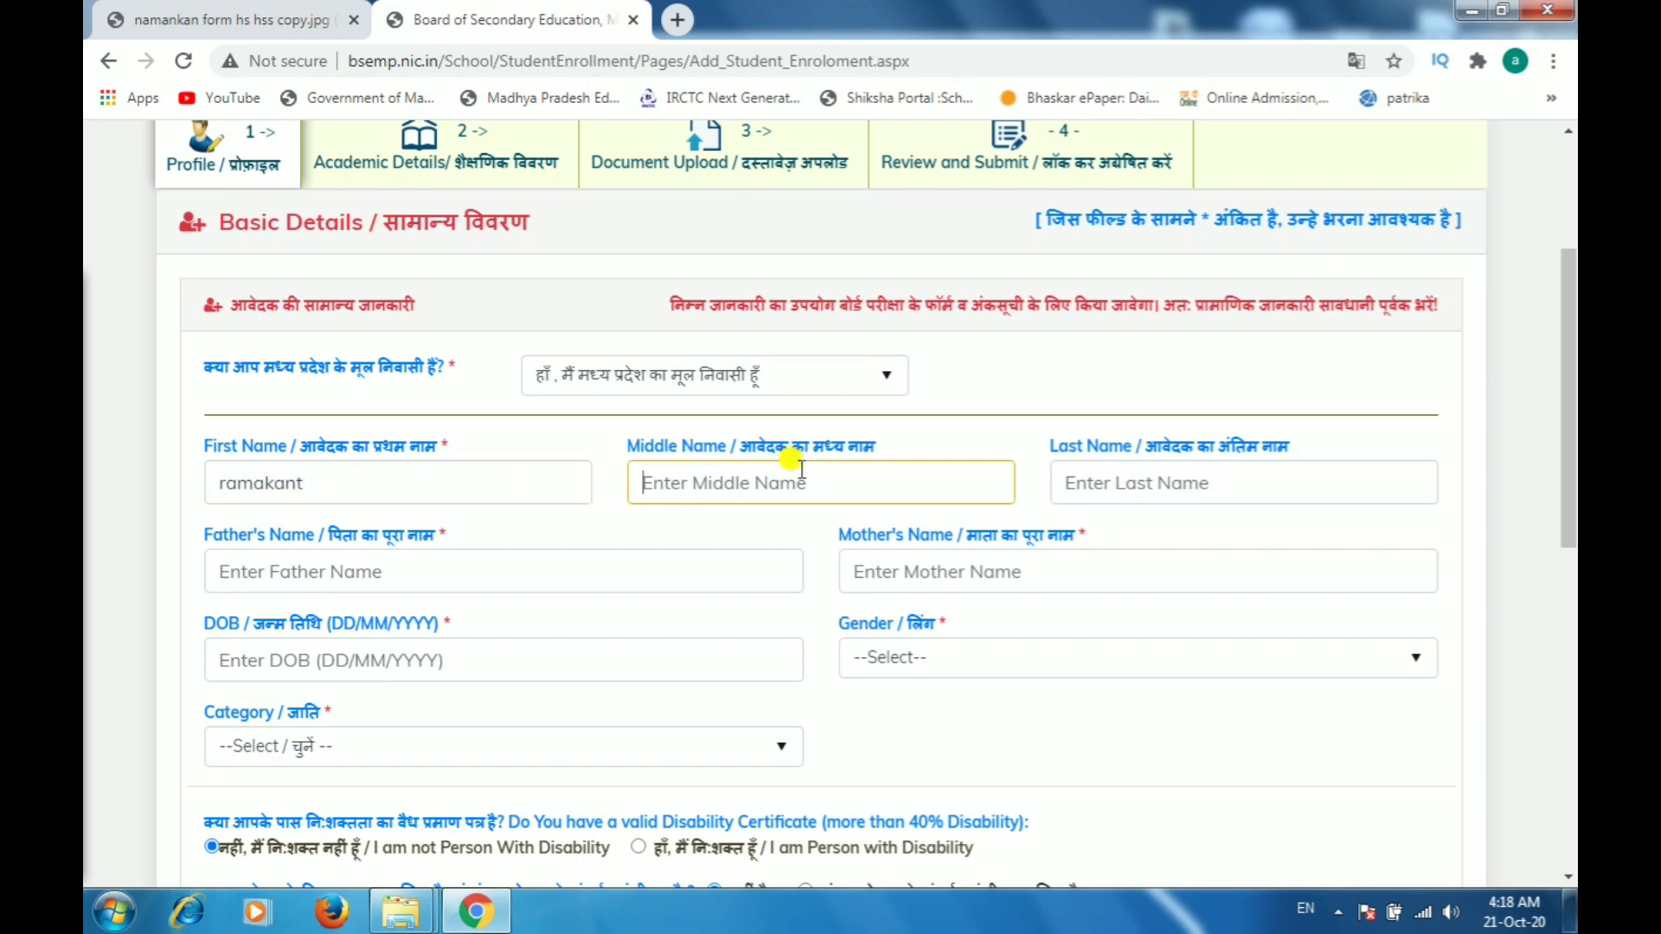
left_click(1157, 482)
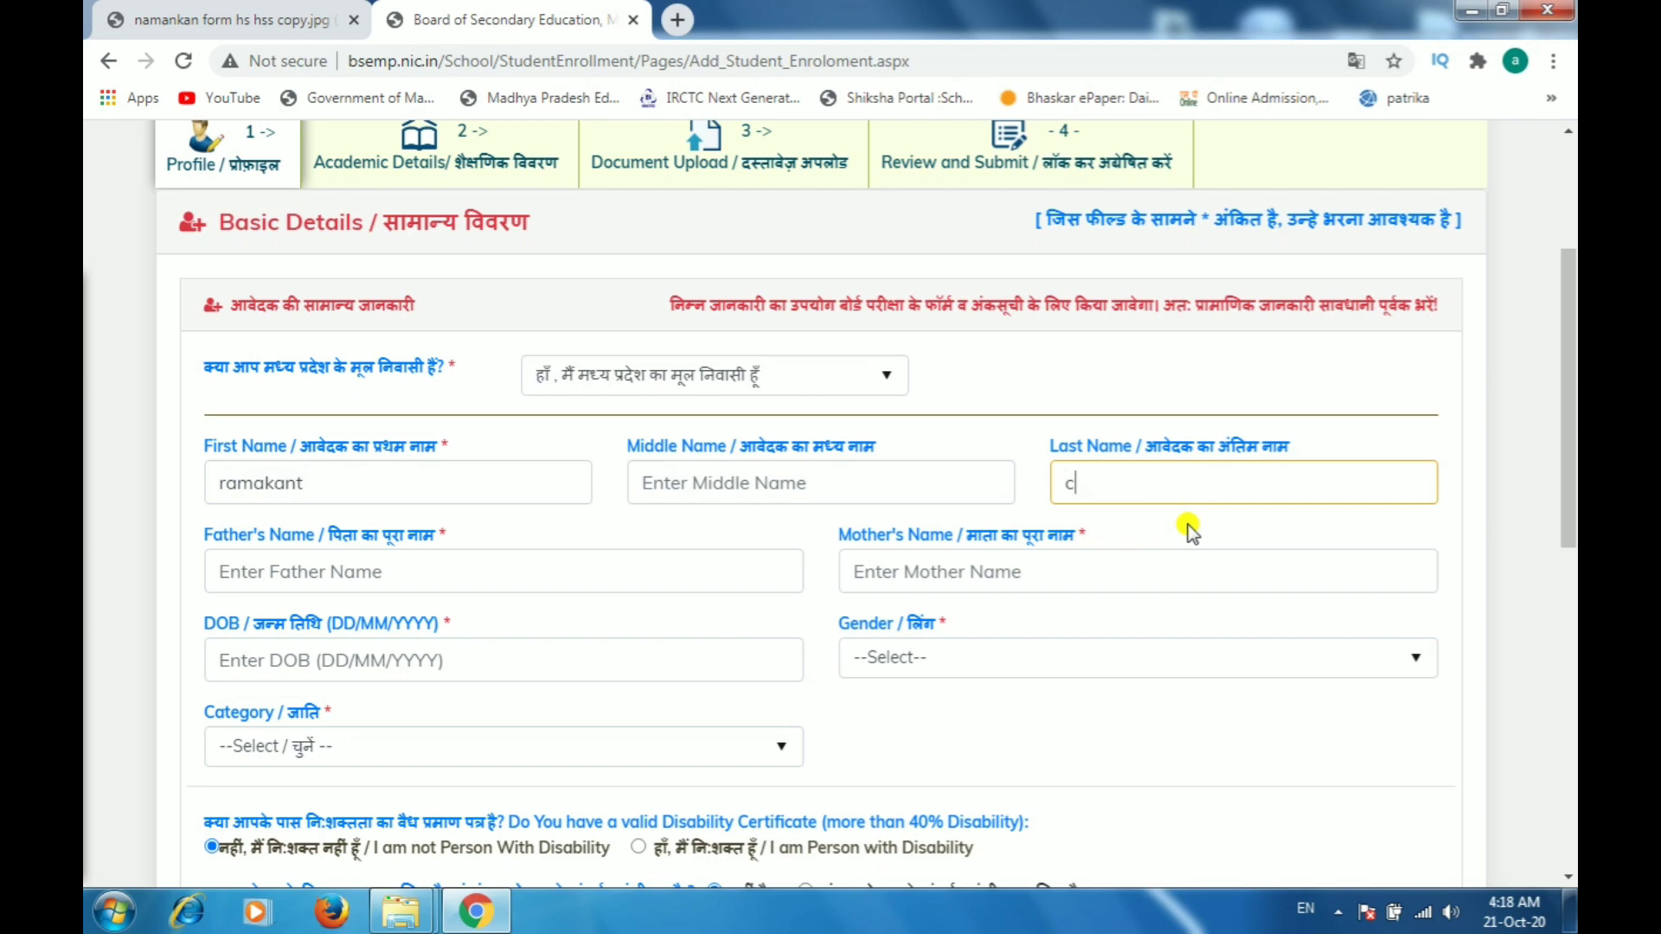
Step: Fill in the father's full name and the mother's full name
left_click(235, 569)
type("kds")
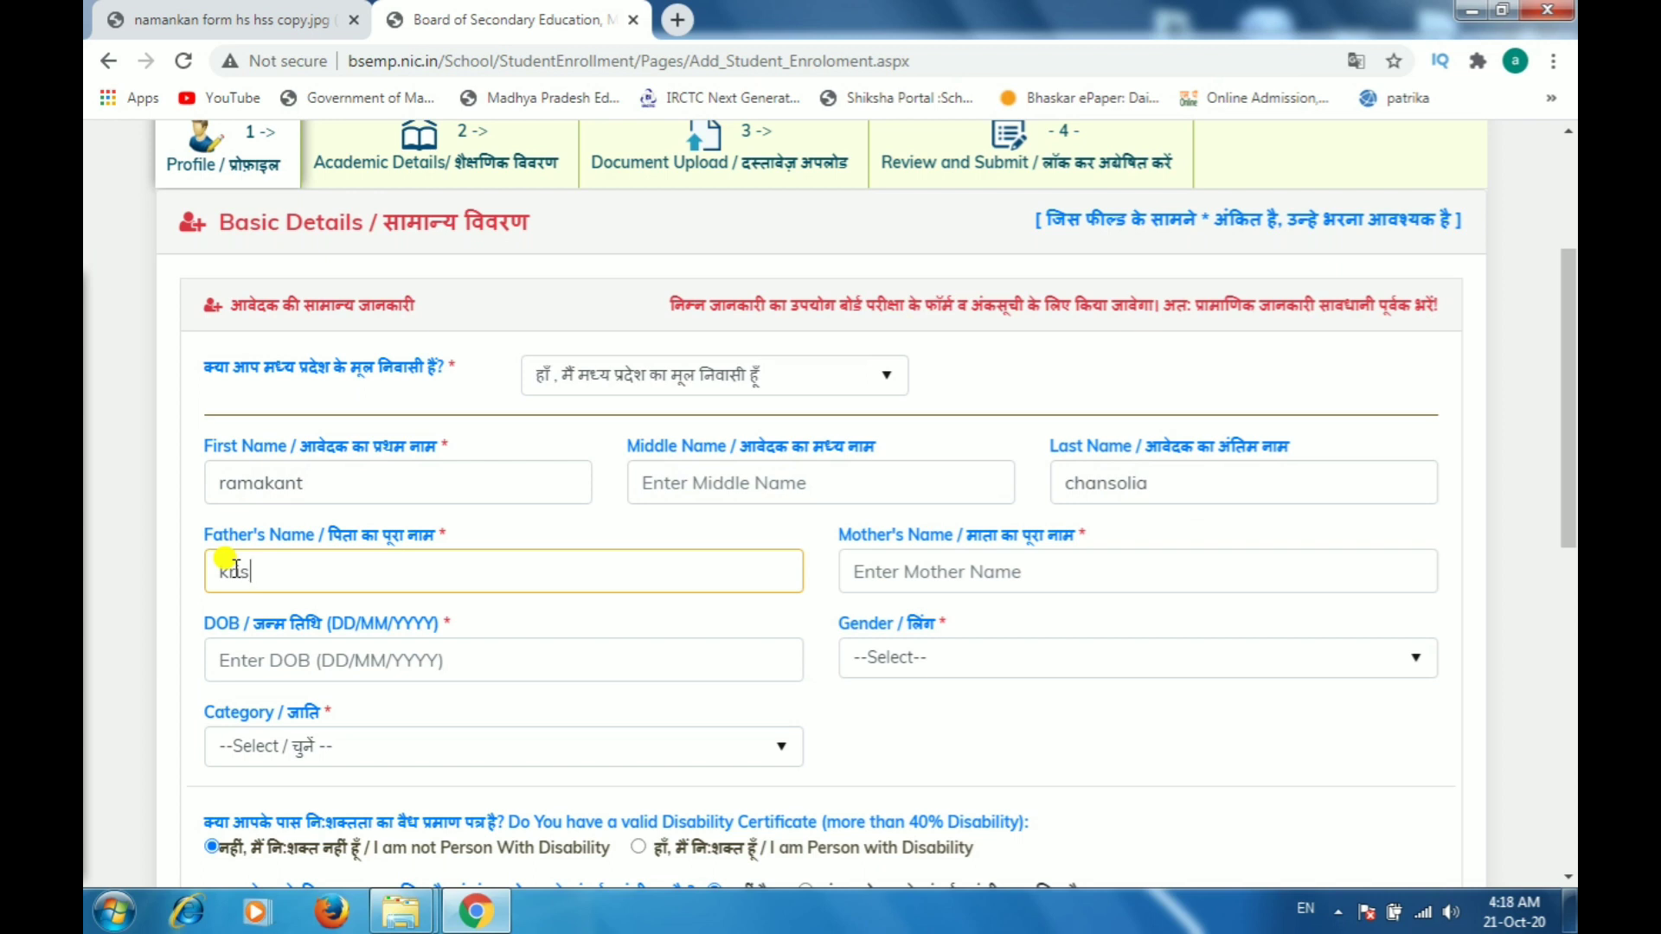
type("hna")
key("Tab")
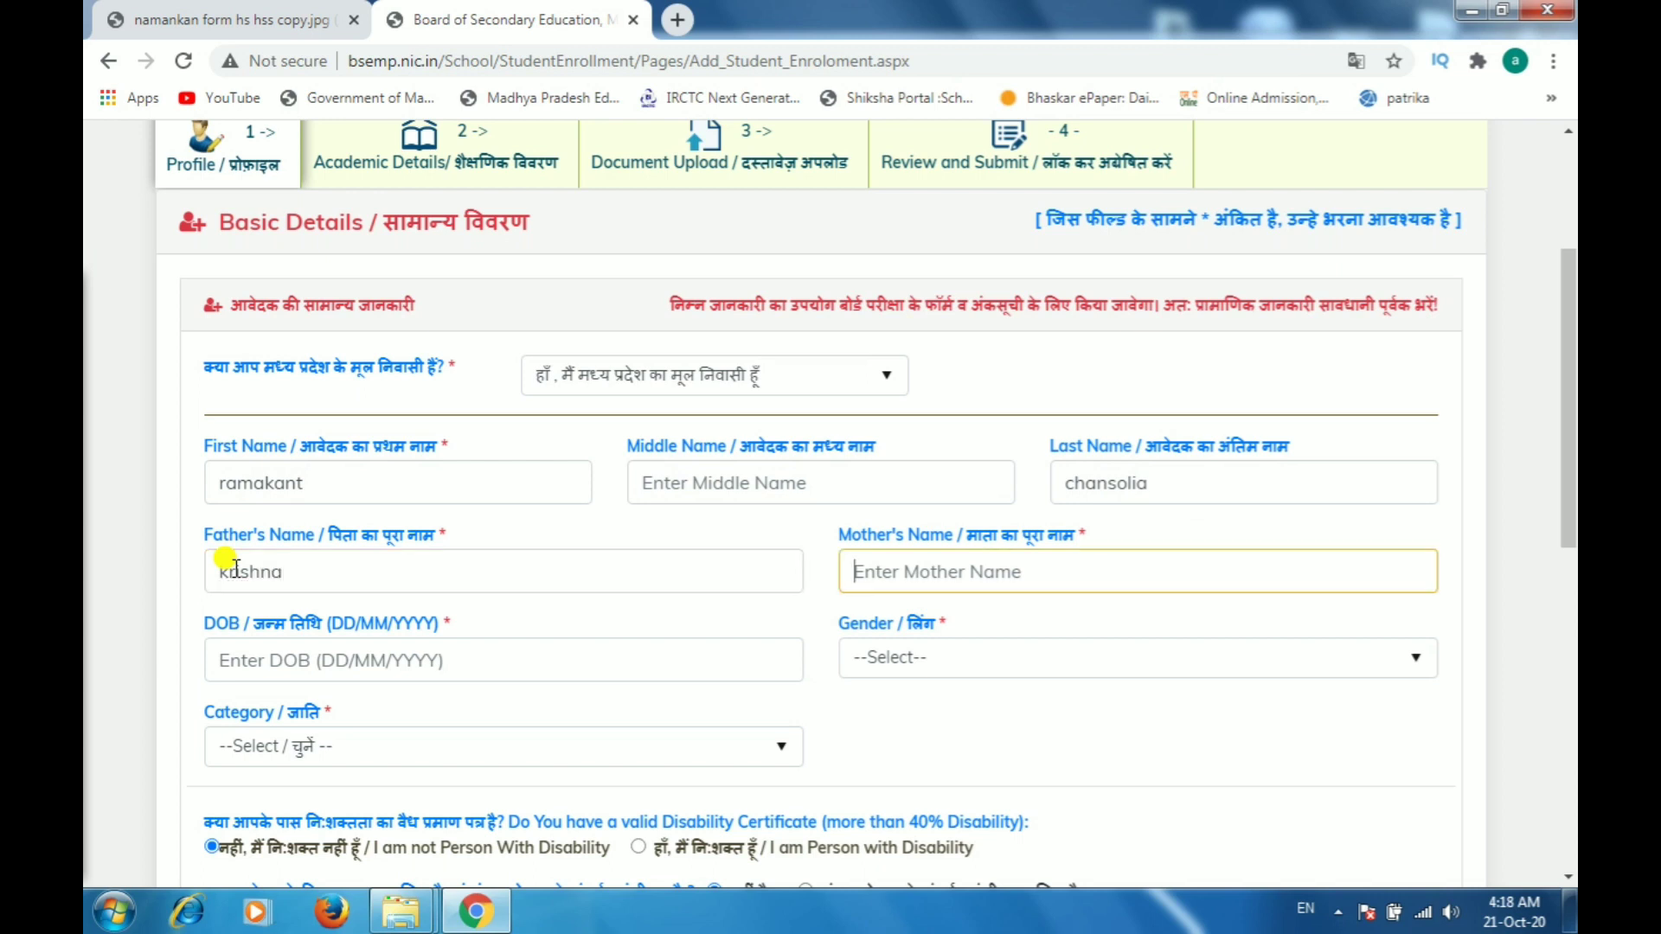
type("kamleshi")
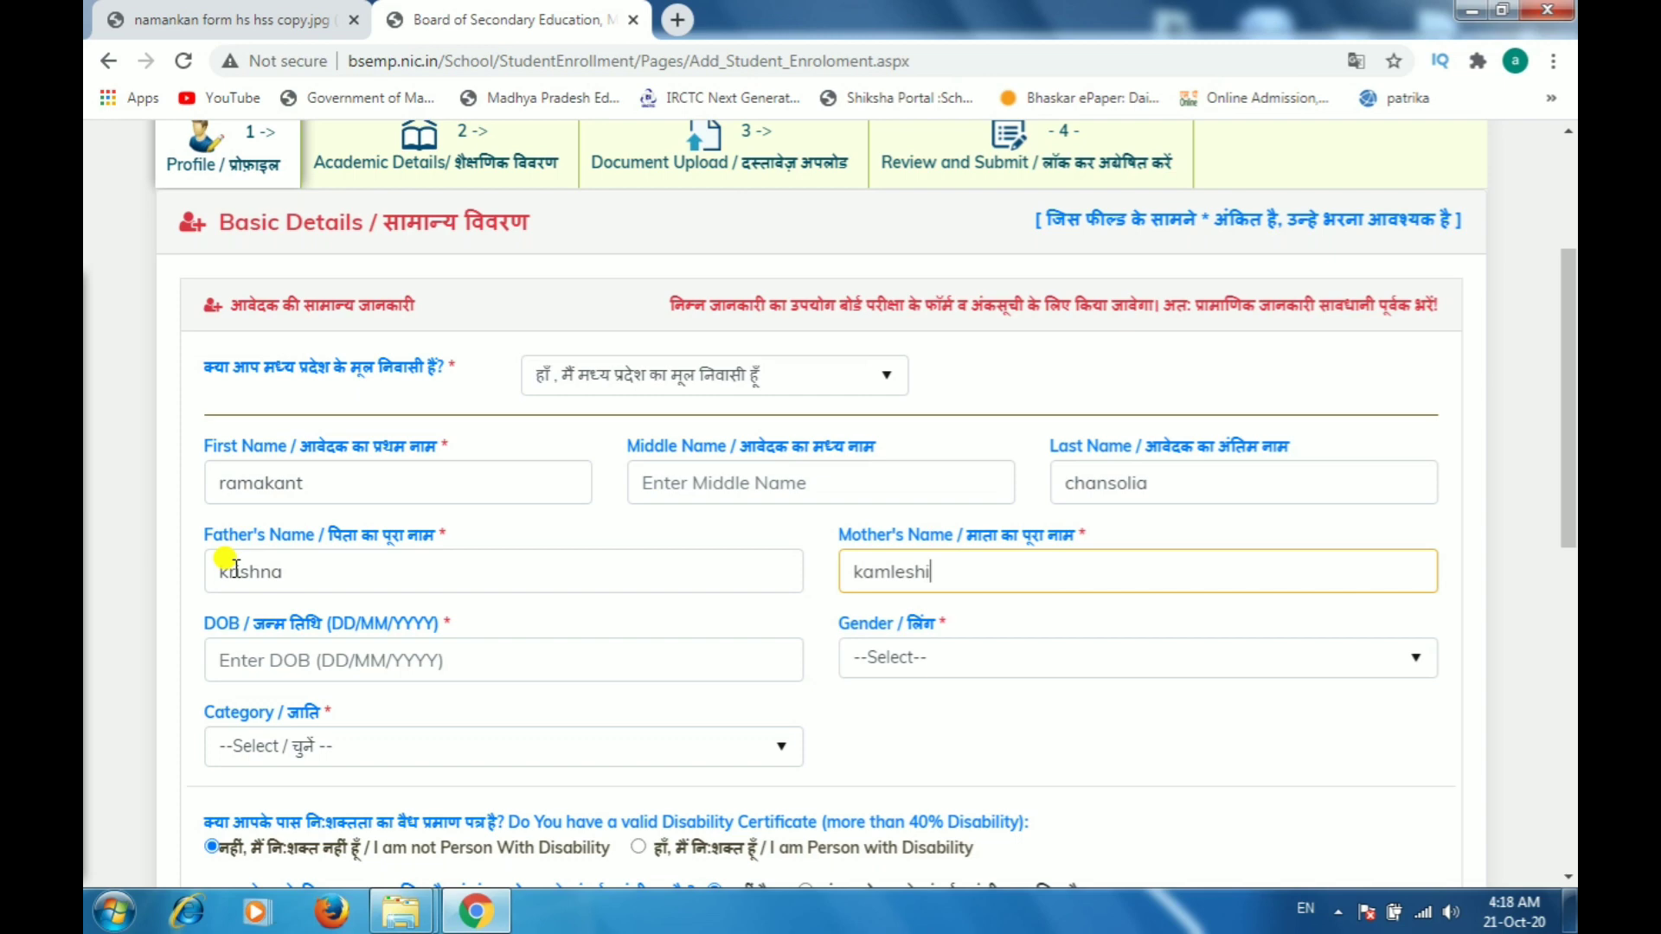
key("Tab")
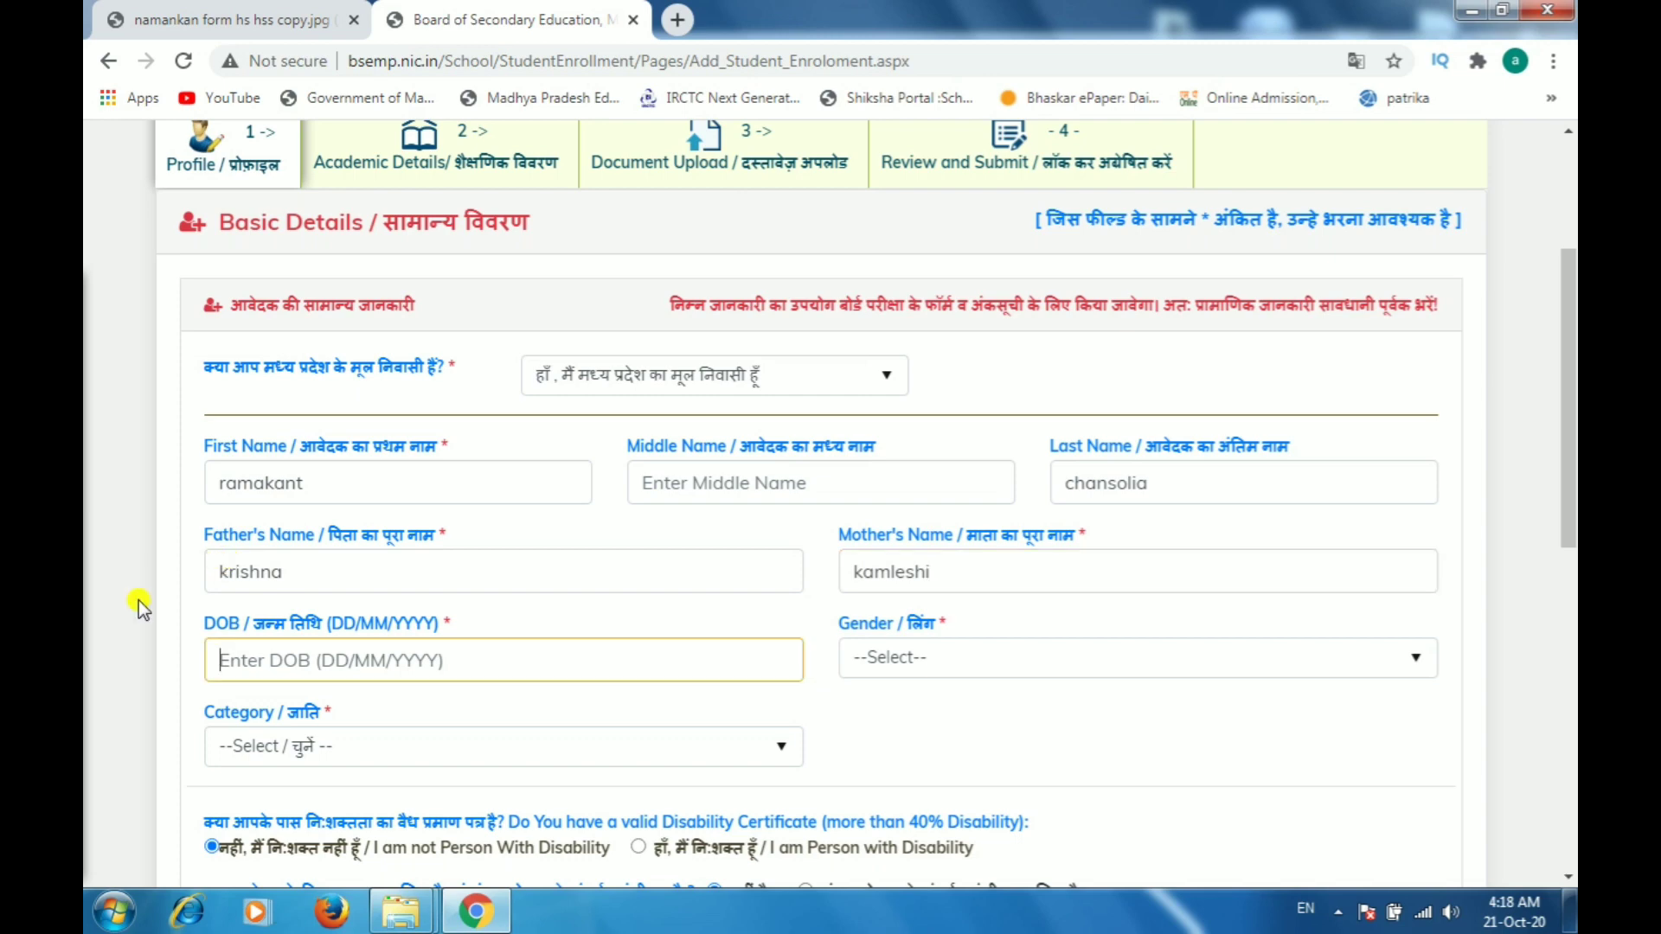
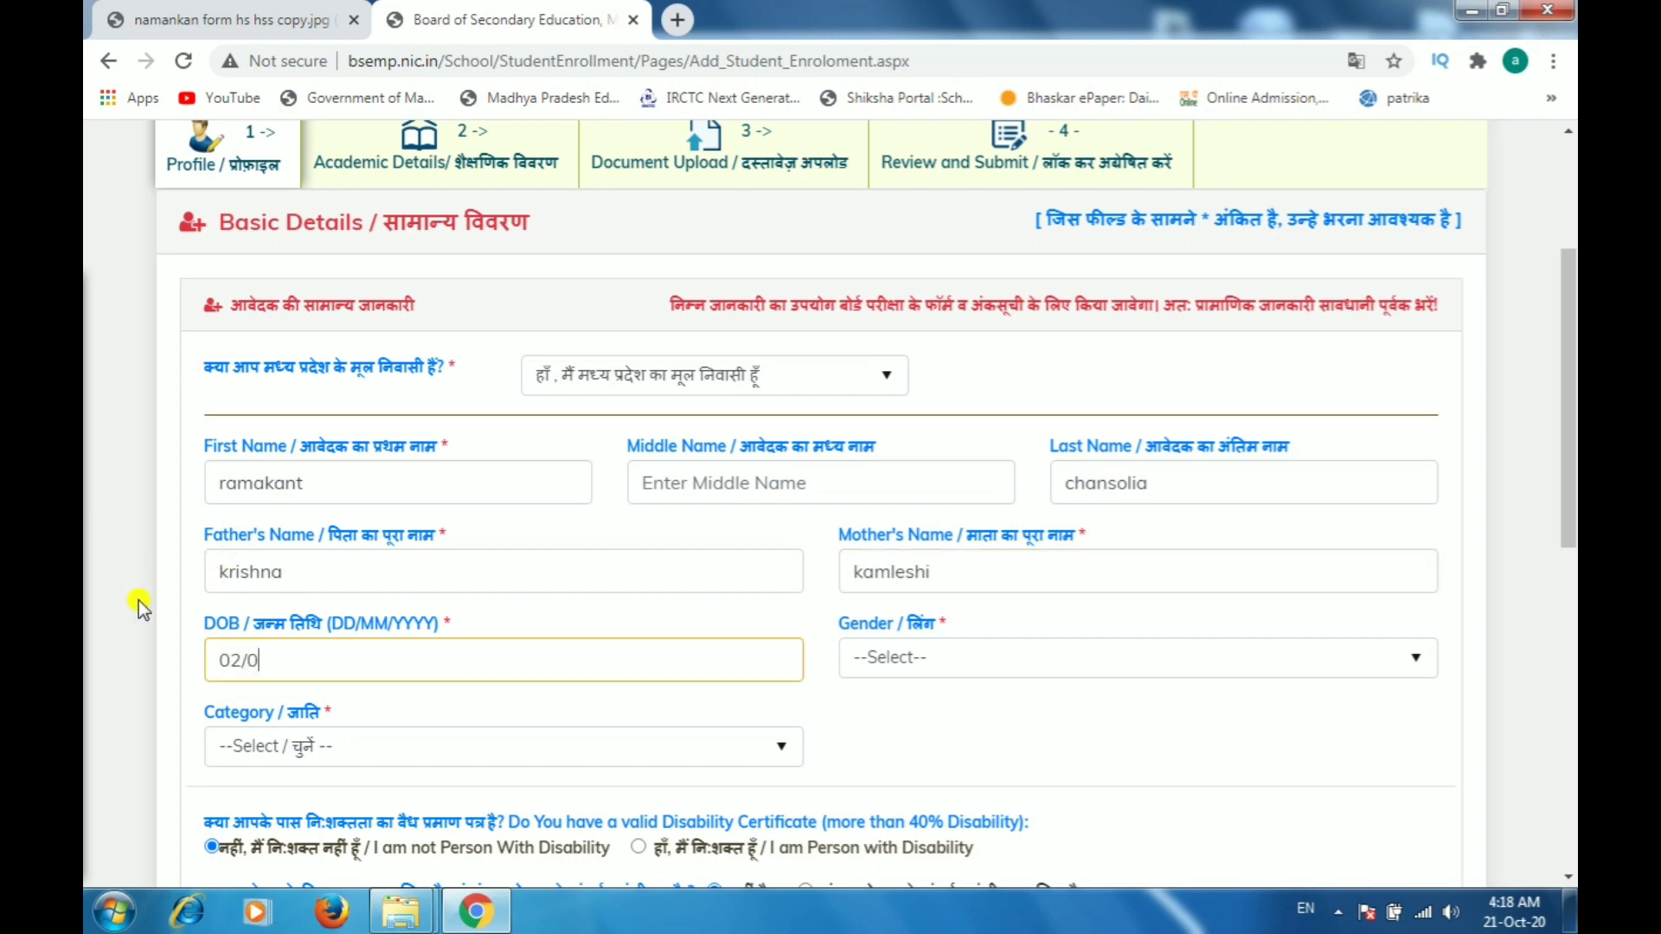
Step: Enter the applicant's date of birth and set gender to Male
left_click(283, 659)
key("BackSpace")
left_click(896, 662)
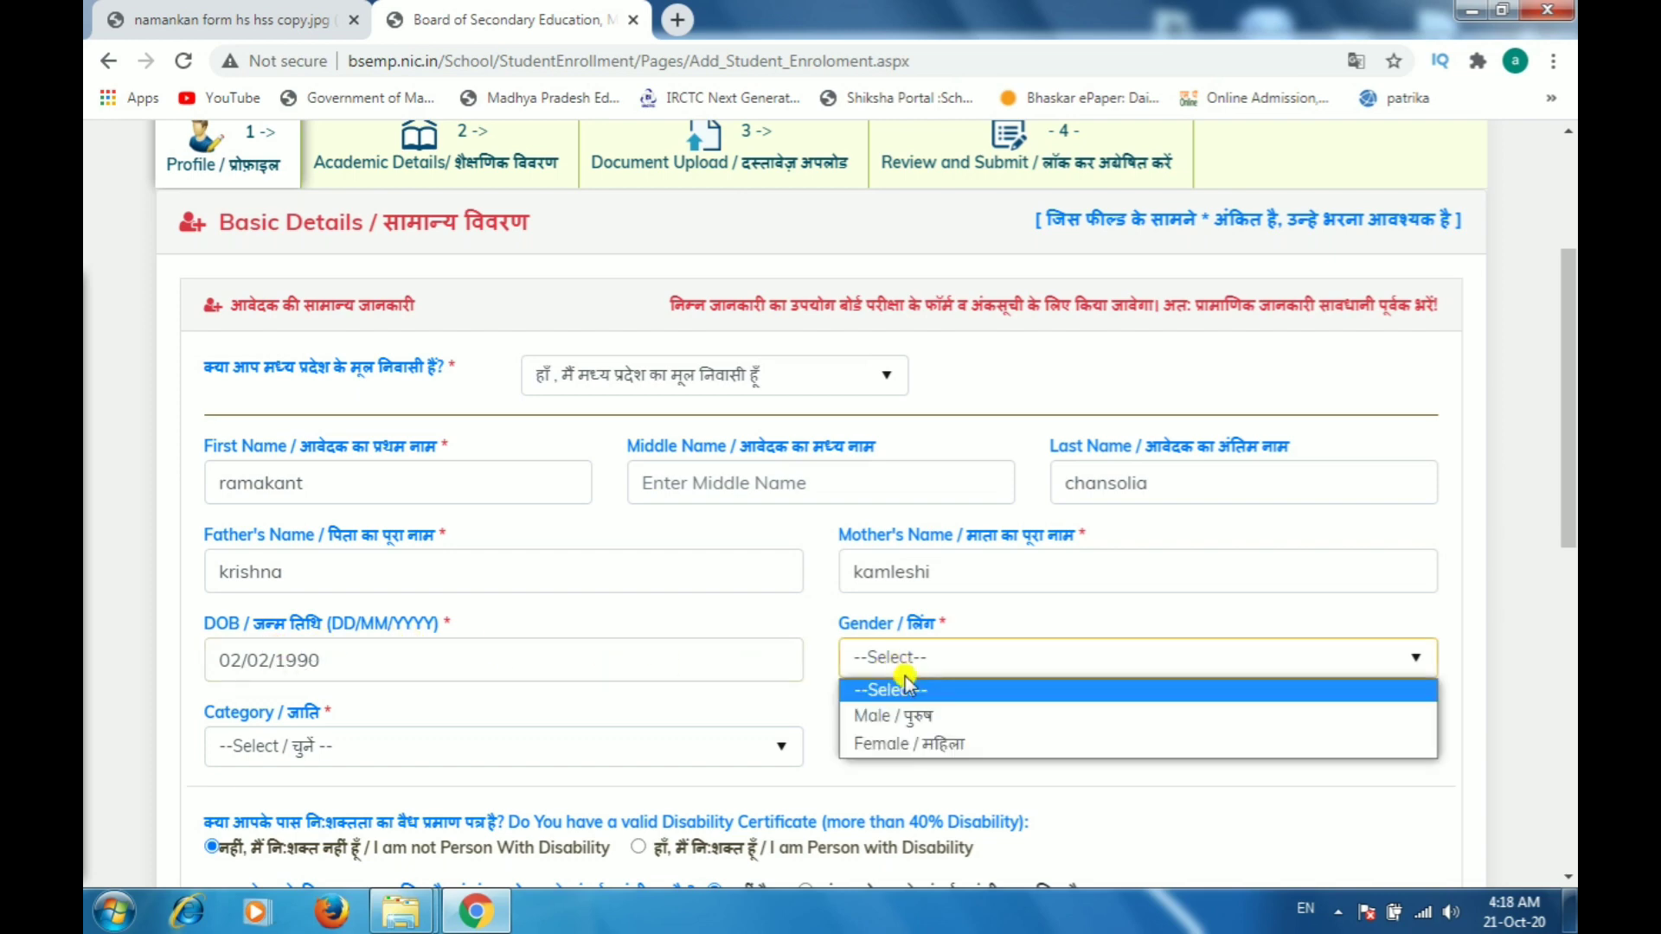
left_click(896, 717)
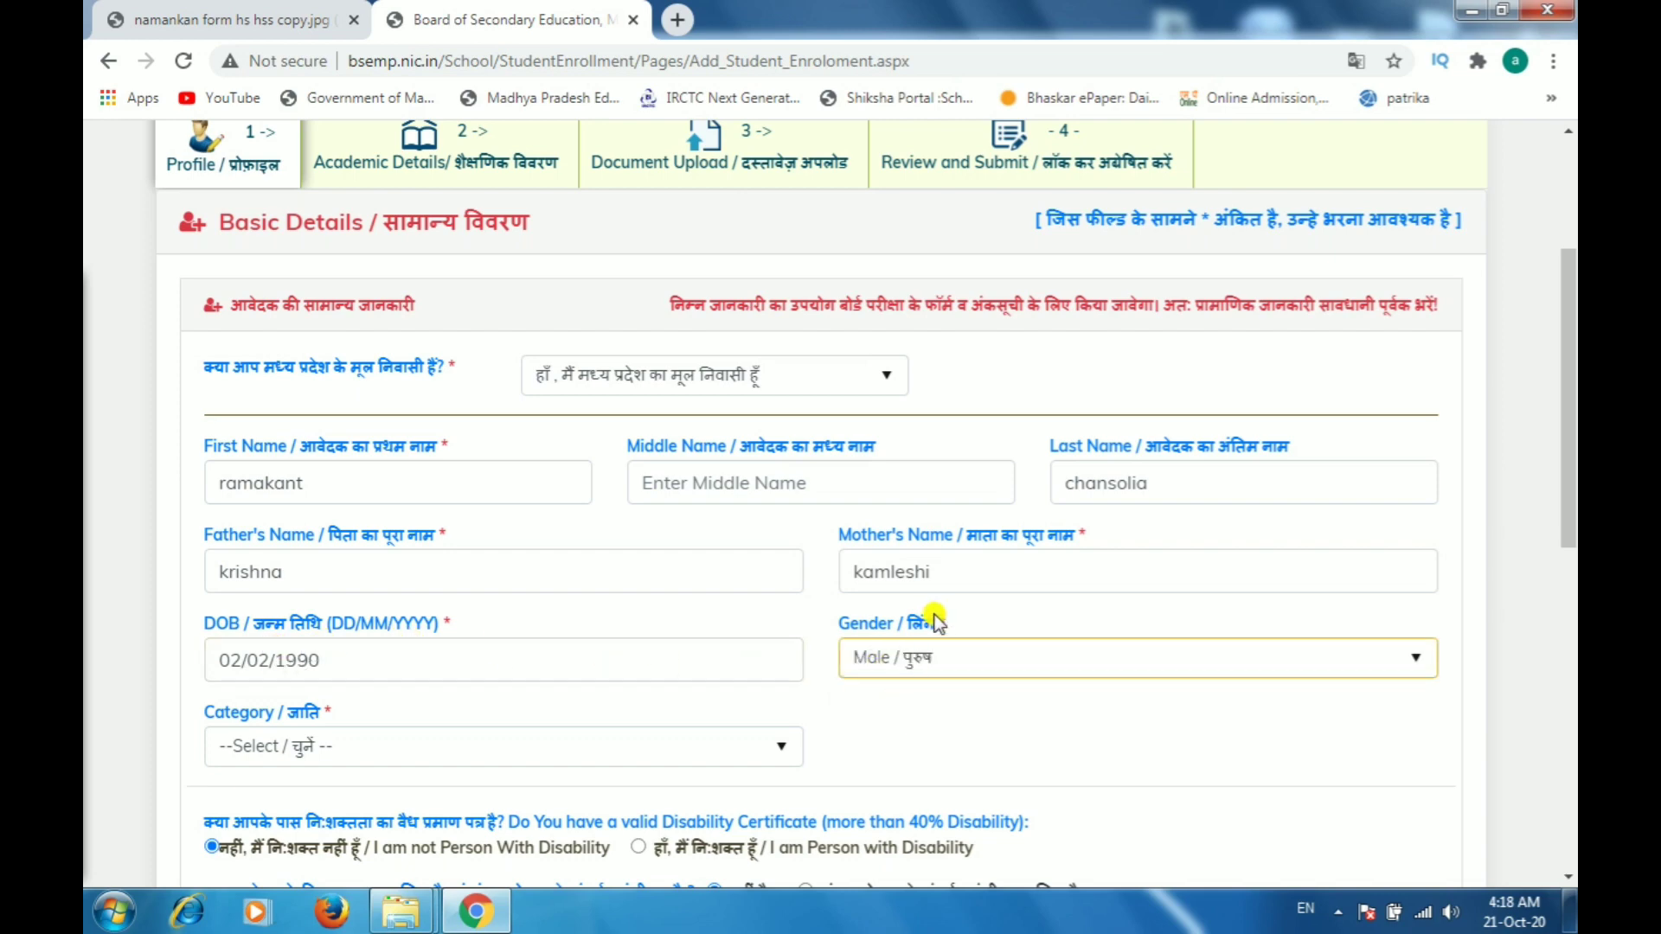
Step: Set the applicant's category to General
scroll(947, 588, "down", 4)
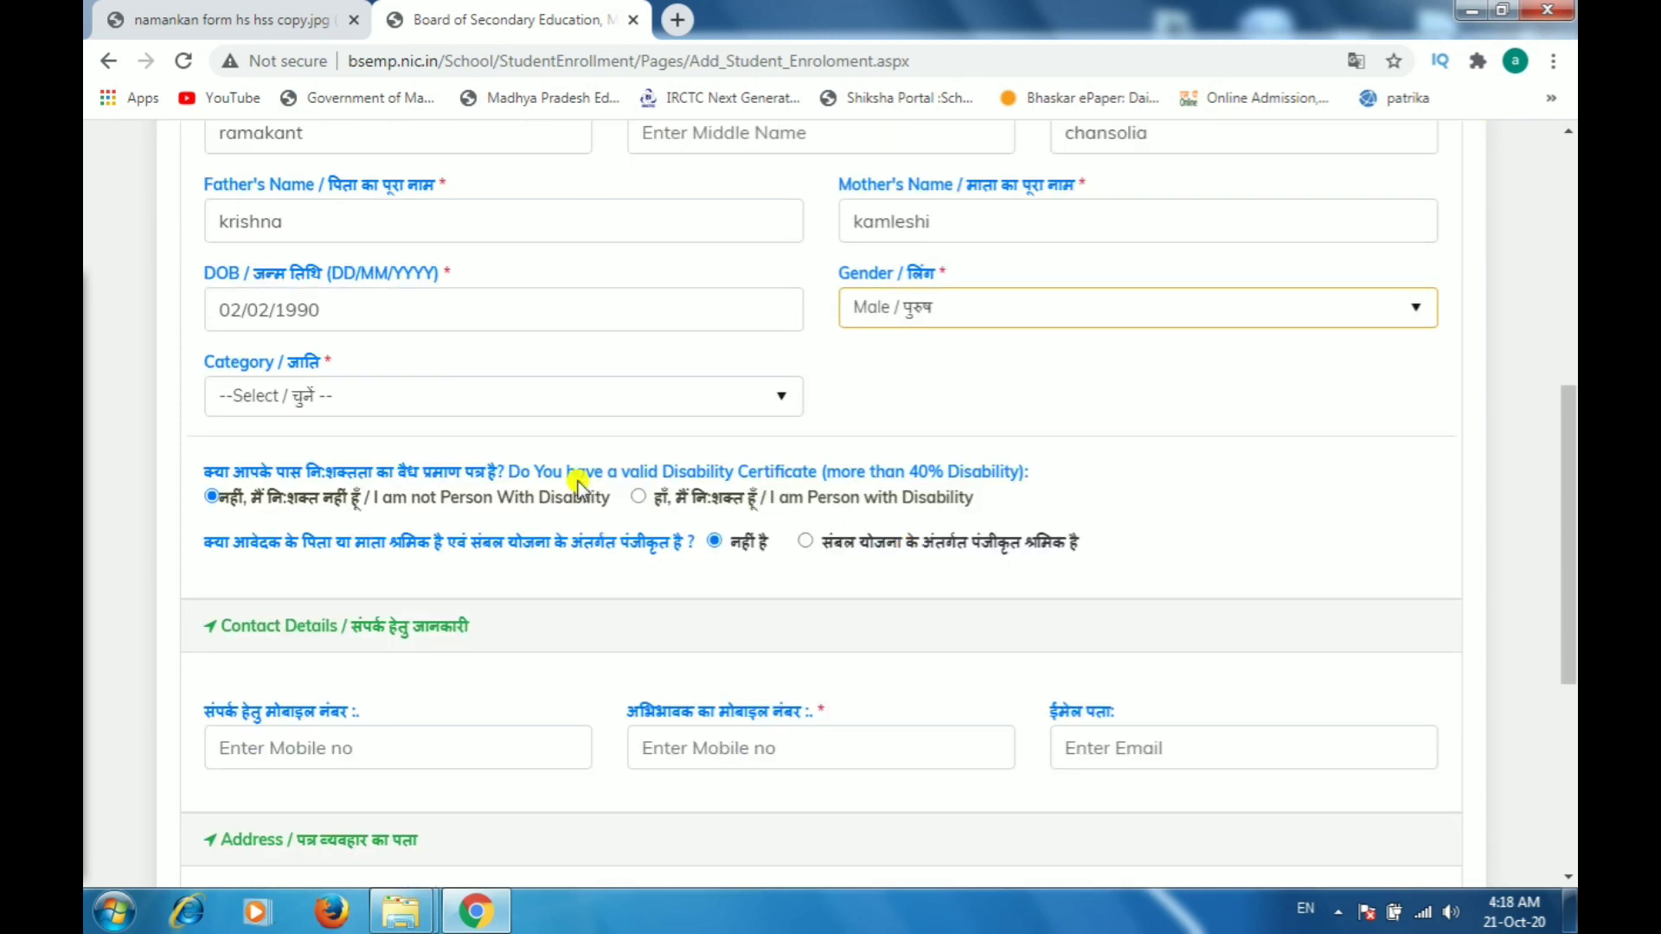
left_click(289, 398)
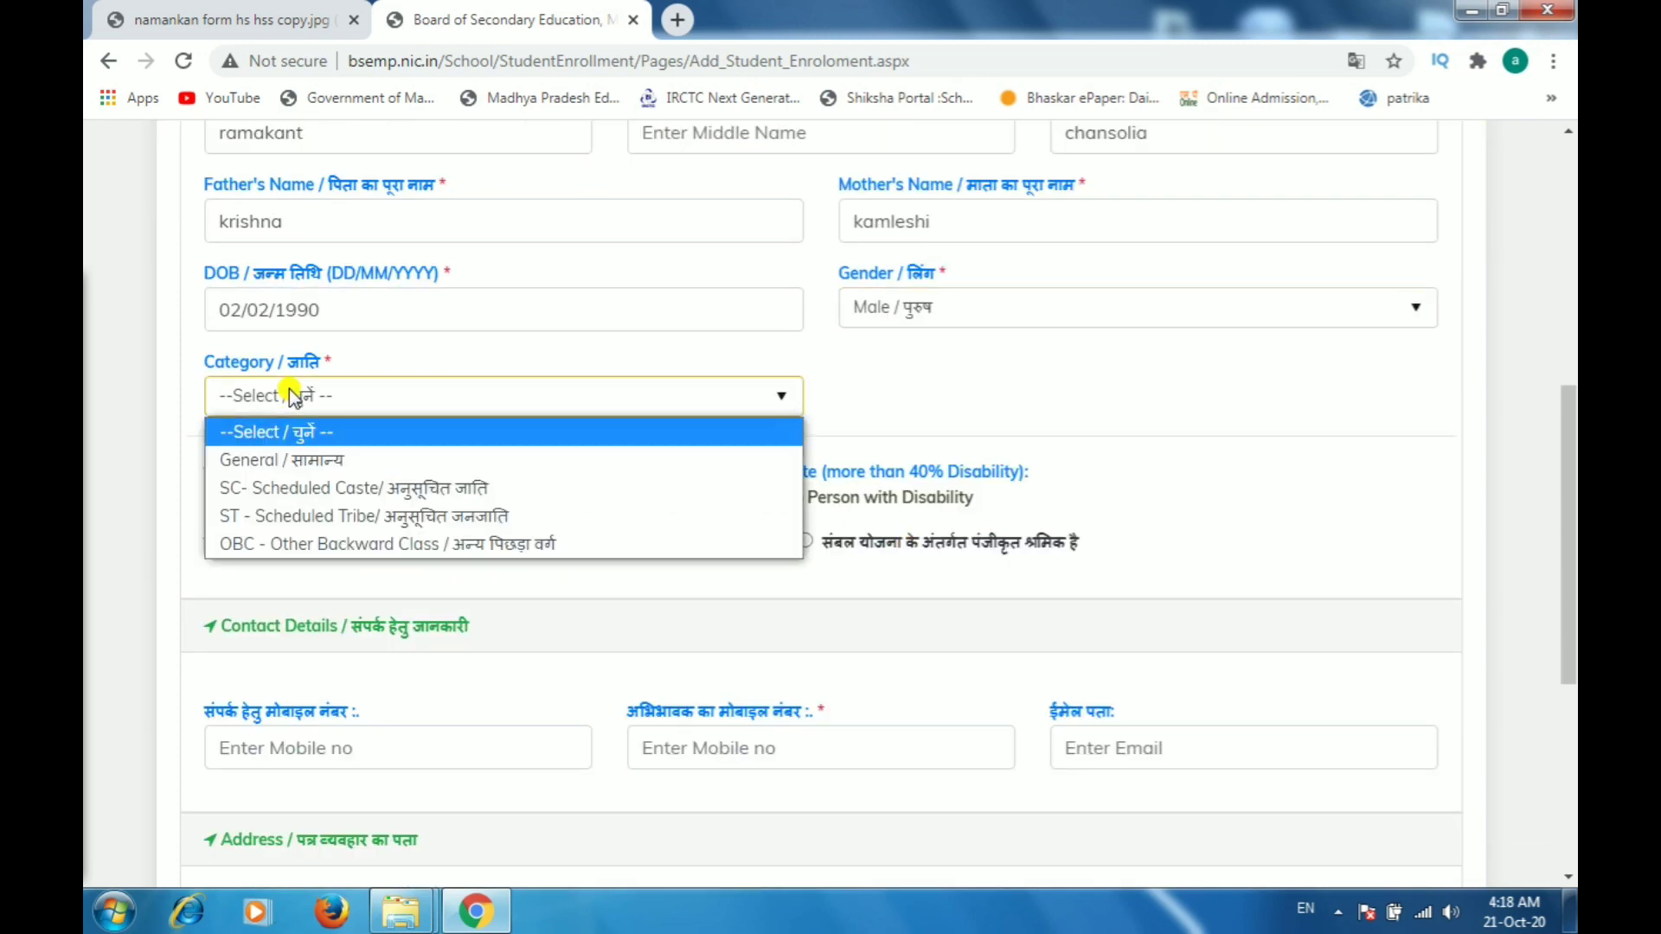
left_click(276, 460)
left_click(277, 500)
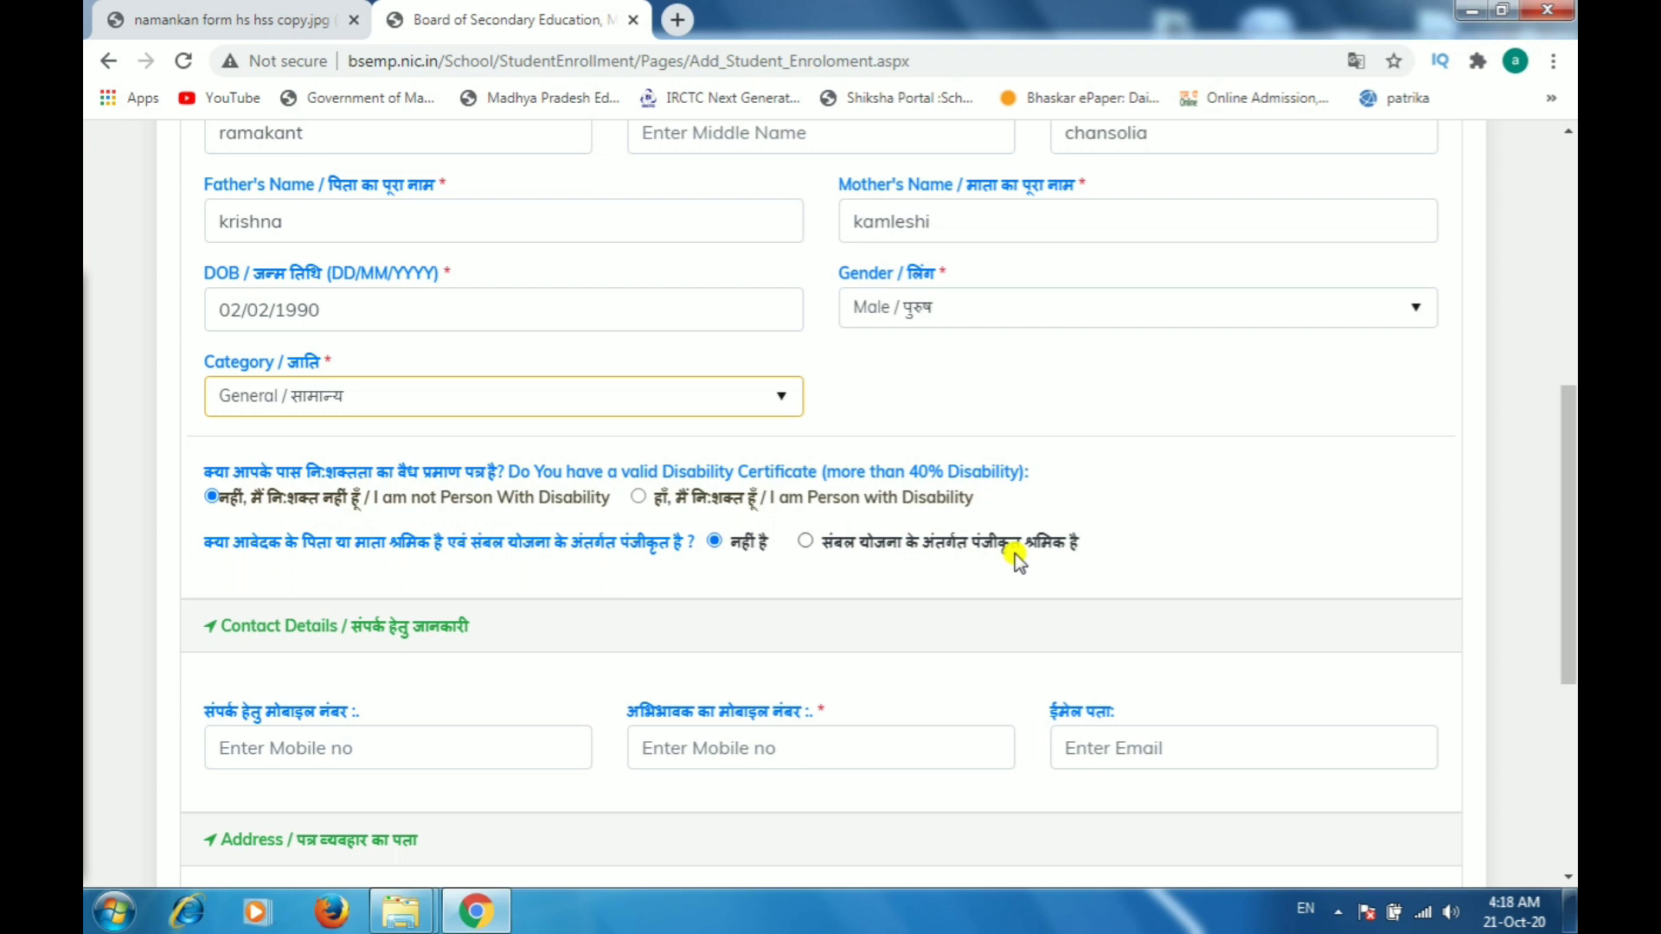
Step: Enter the contact mobile number and the guardian's mobile number in the contact details
scroll(798, 647, "down", 1)
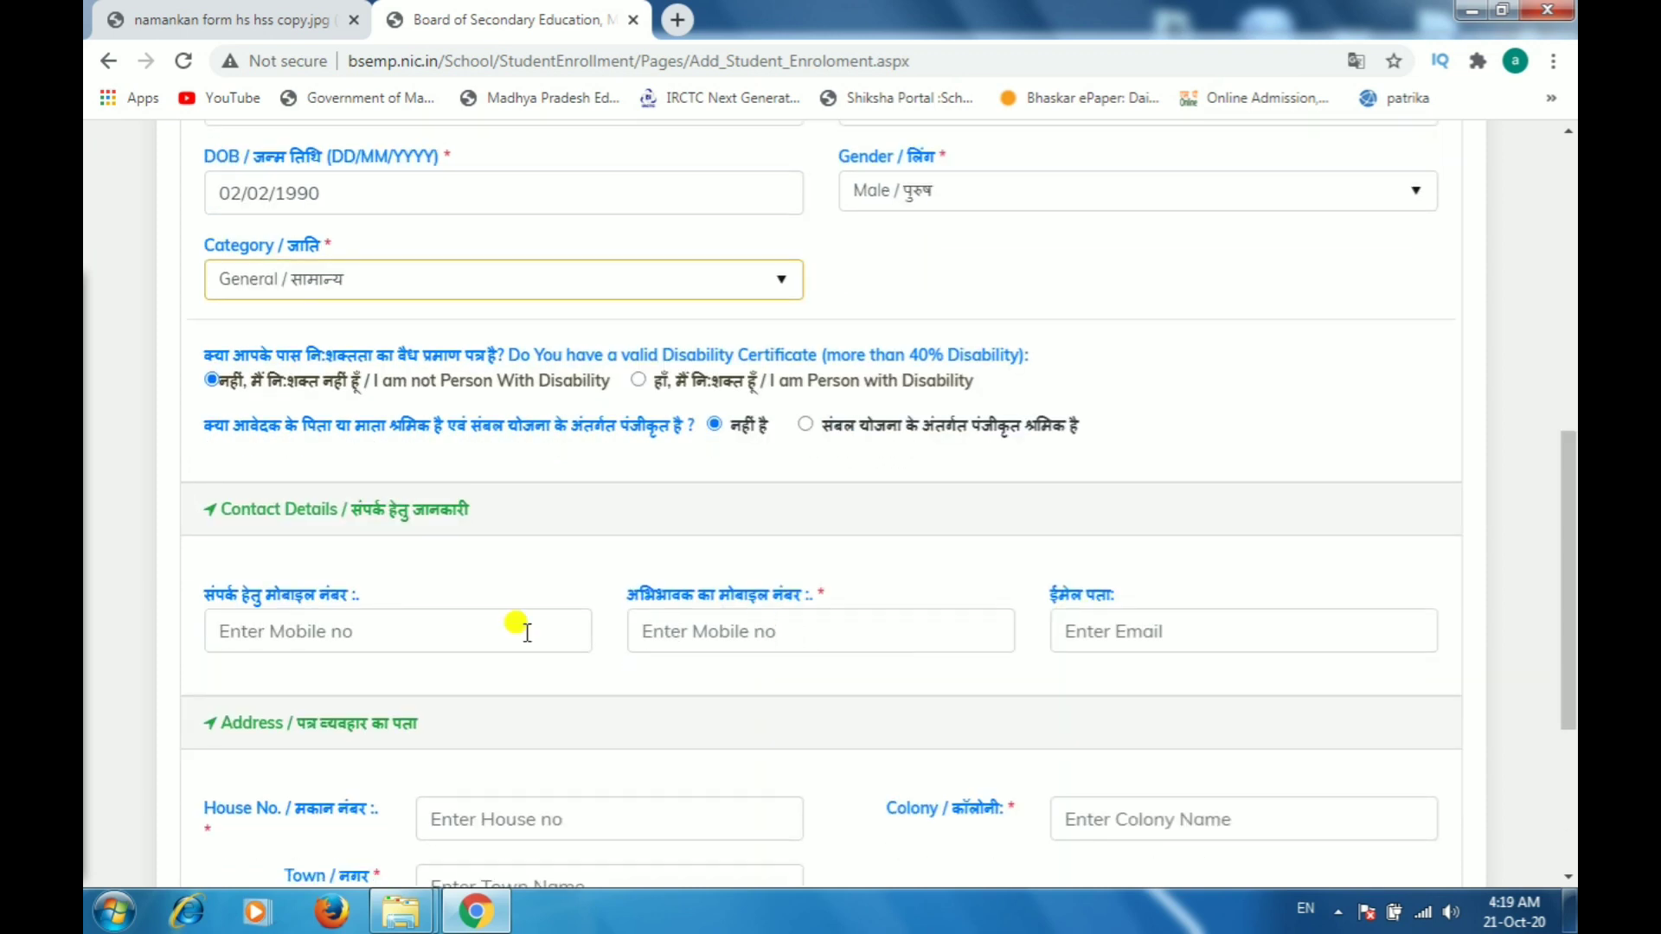
left_click(275, 634)
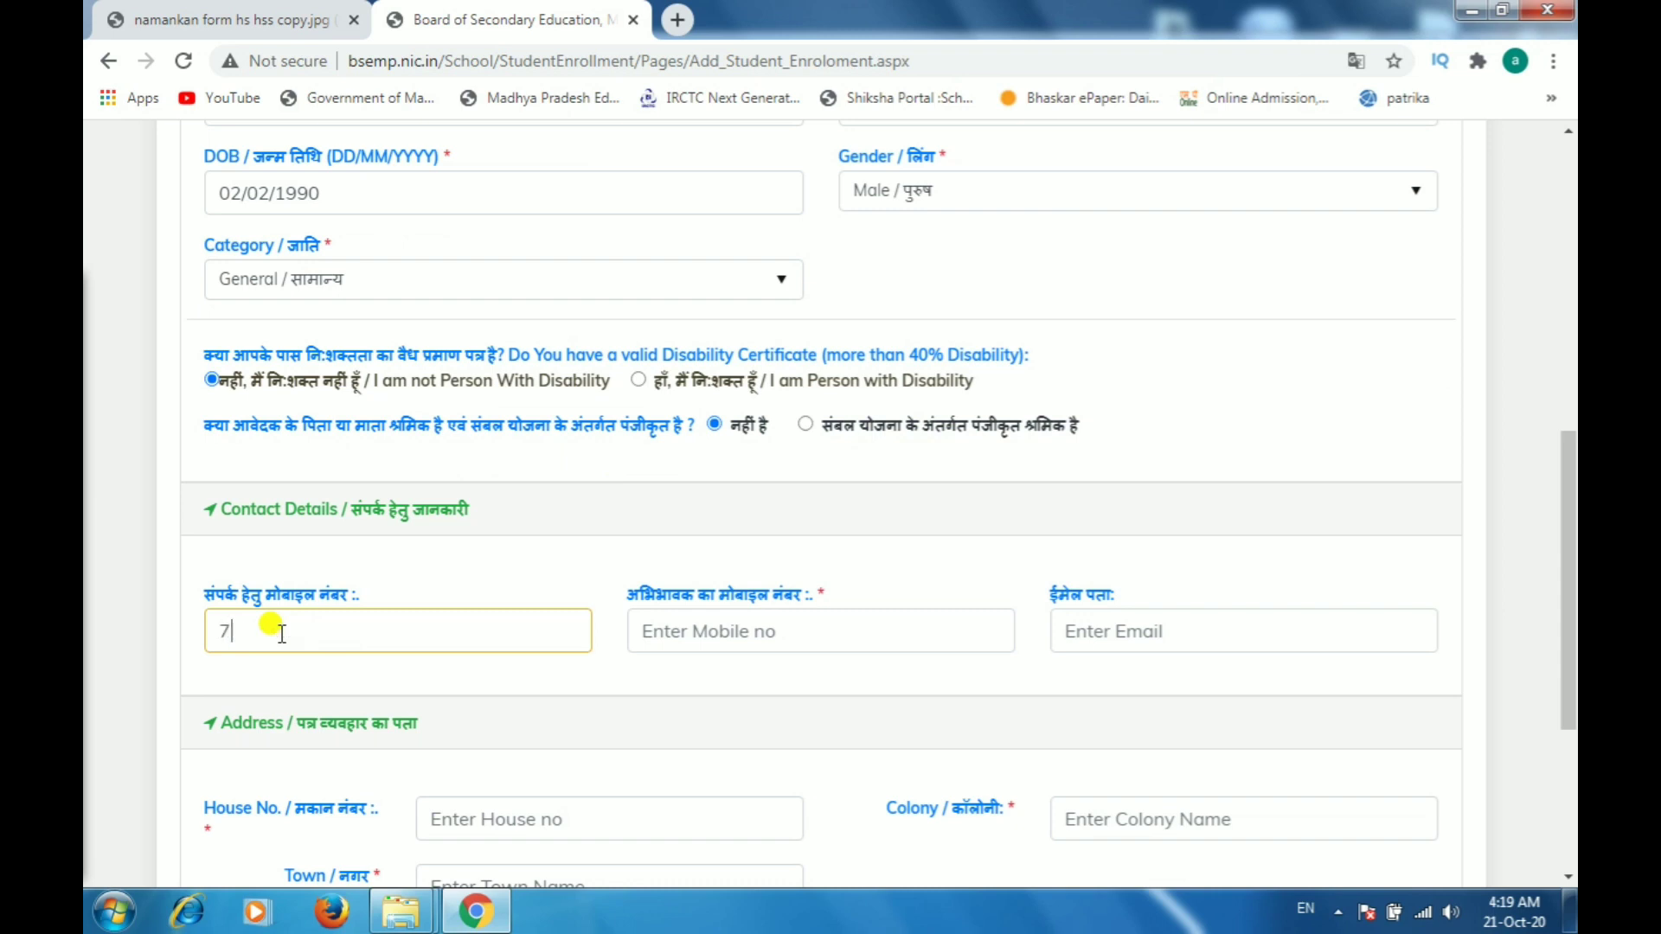
left_click(675, 636)
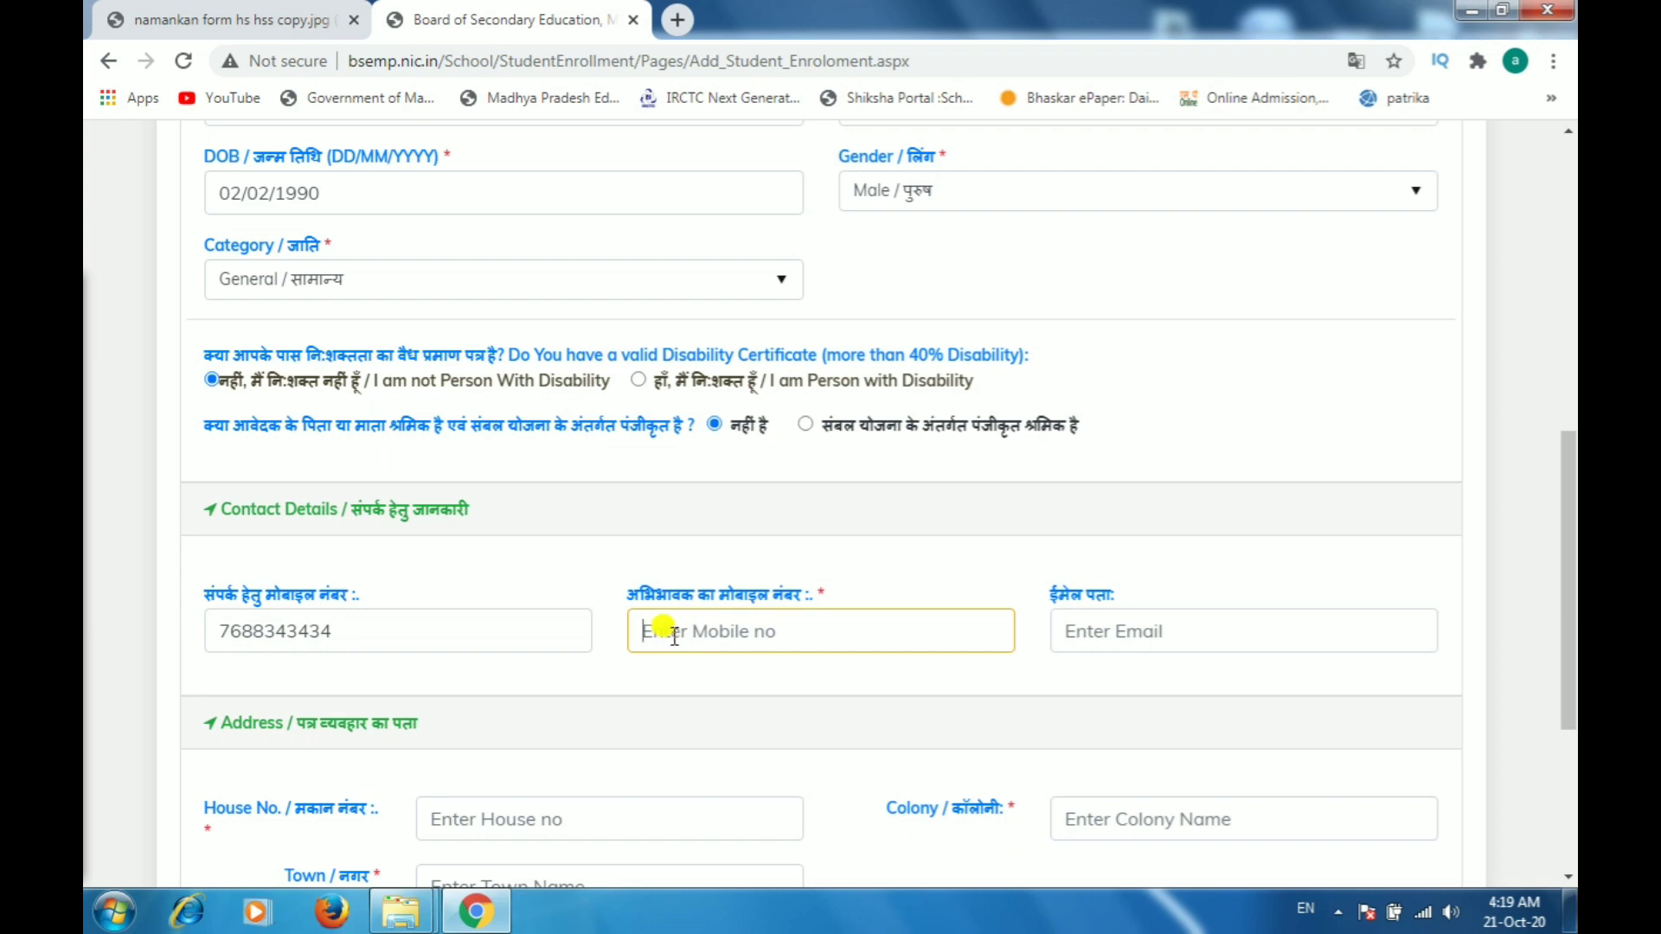
Step: Fill in the house number and colony of the applicant's postal address
left_click(792, 548)
scroll(865, 485, "down", 3)
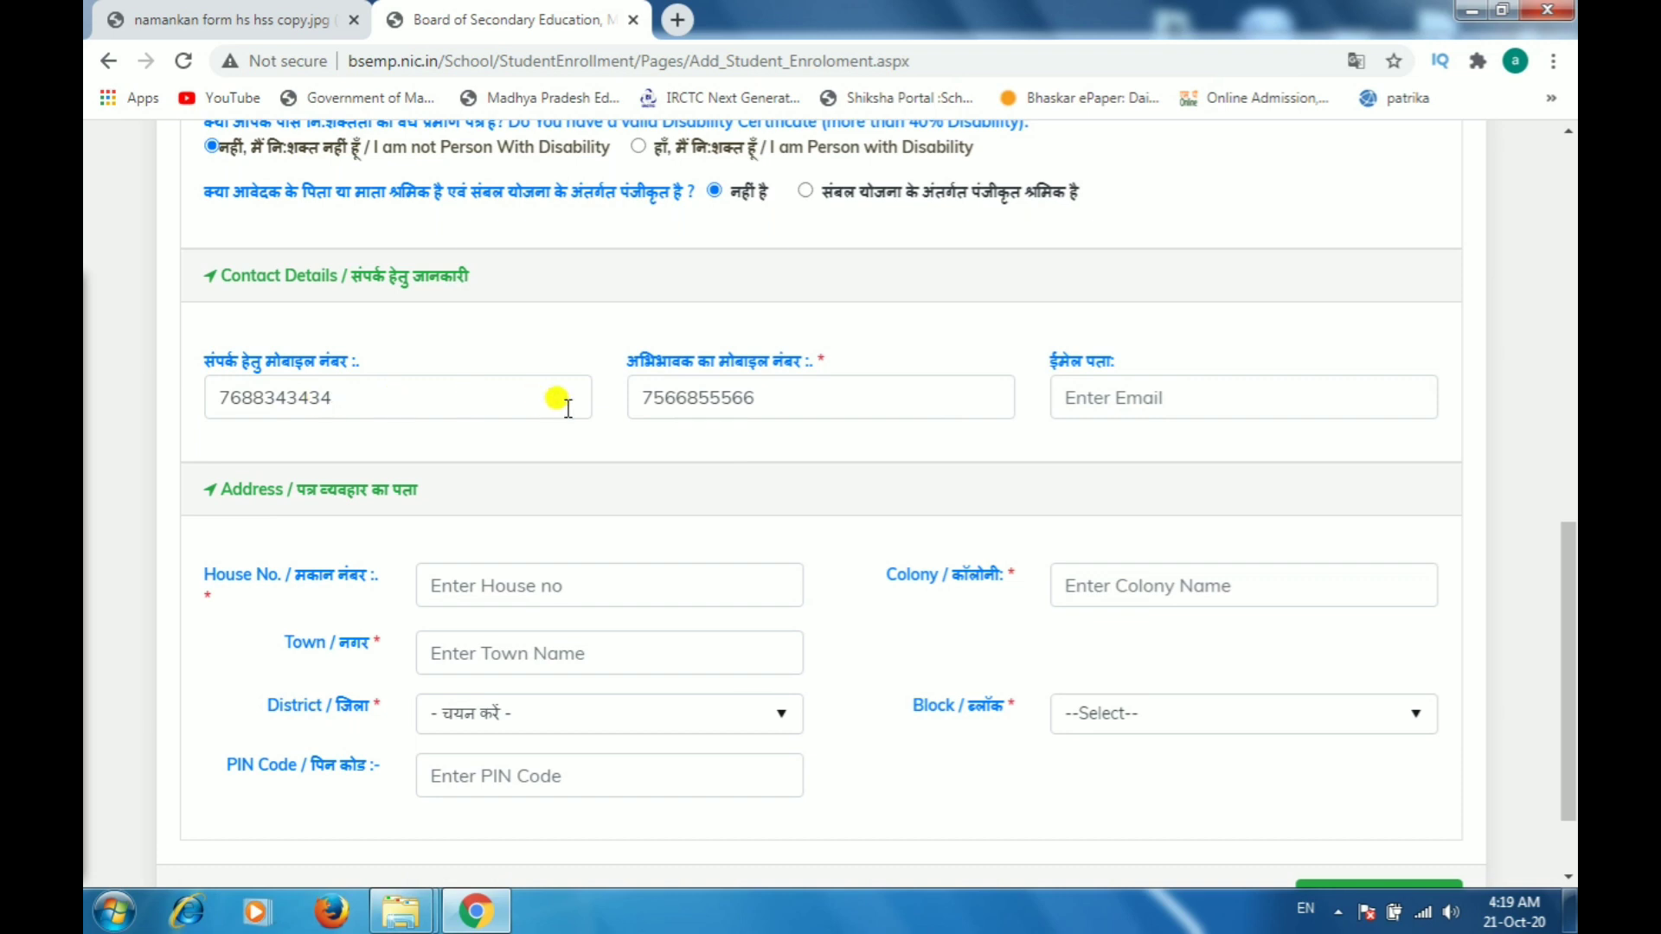
left_click(550, 572)
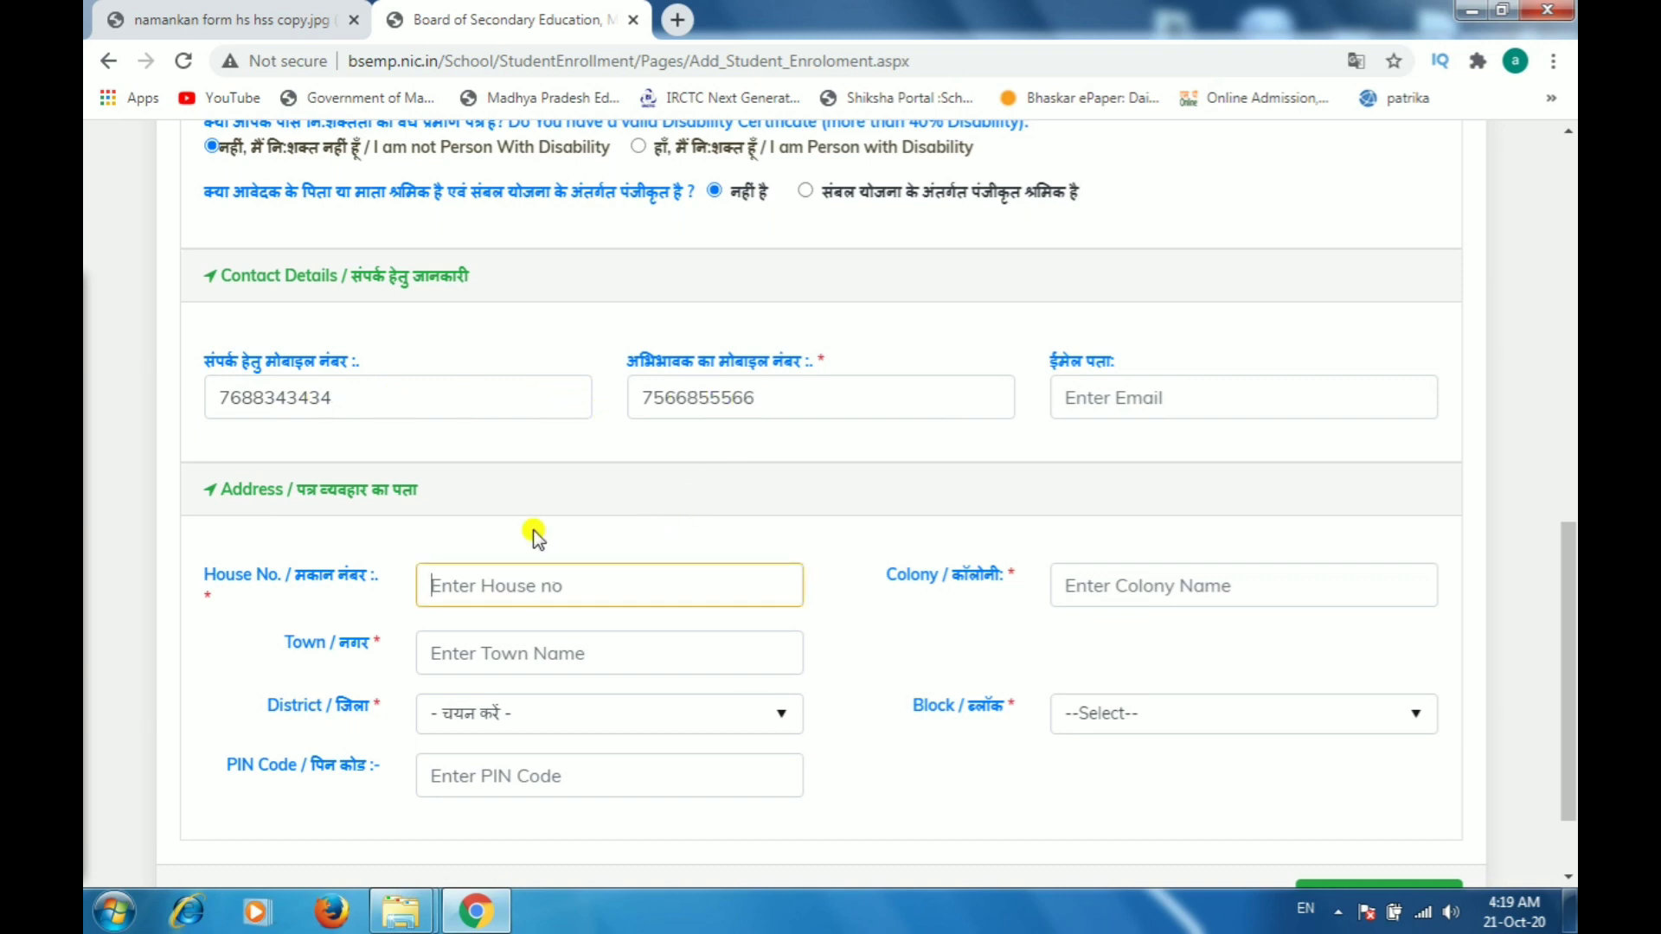
left_click(1080, 575)
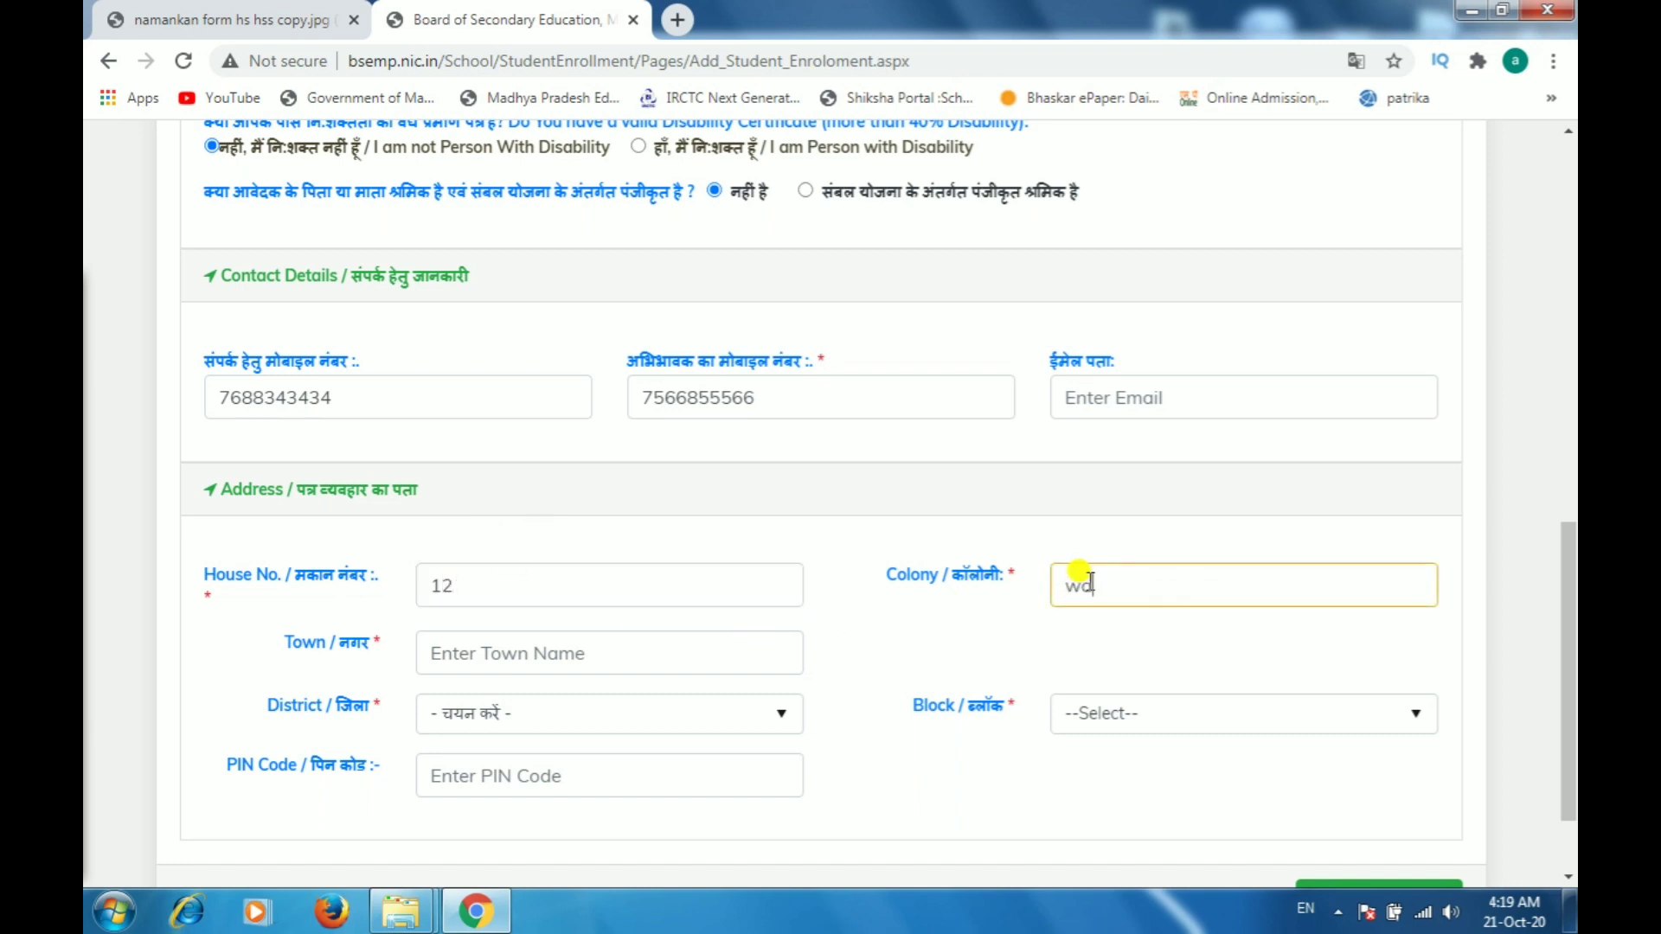
Step: Enter the town as lateri and select VIDISHA as the district
left_click(511, 659)
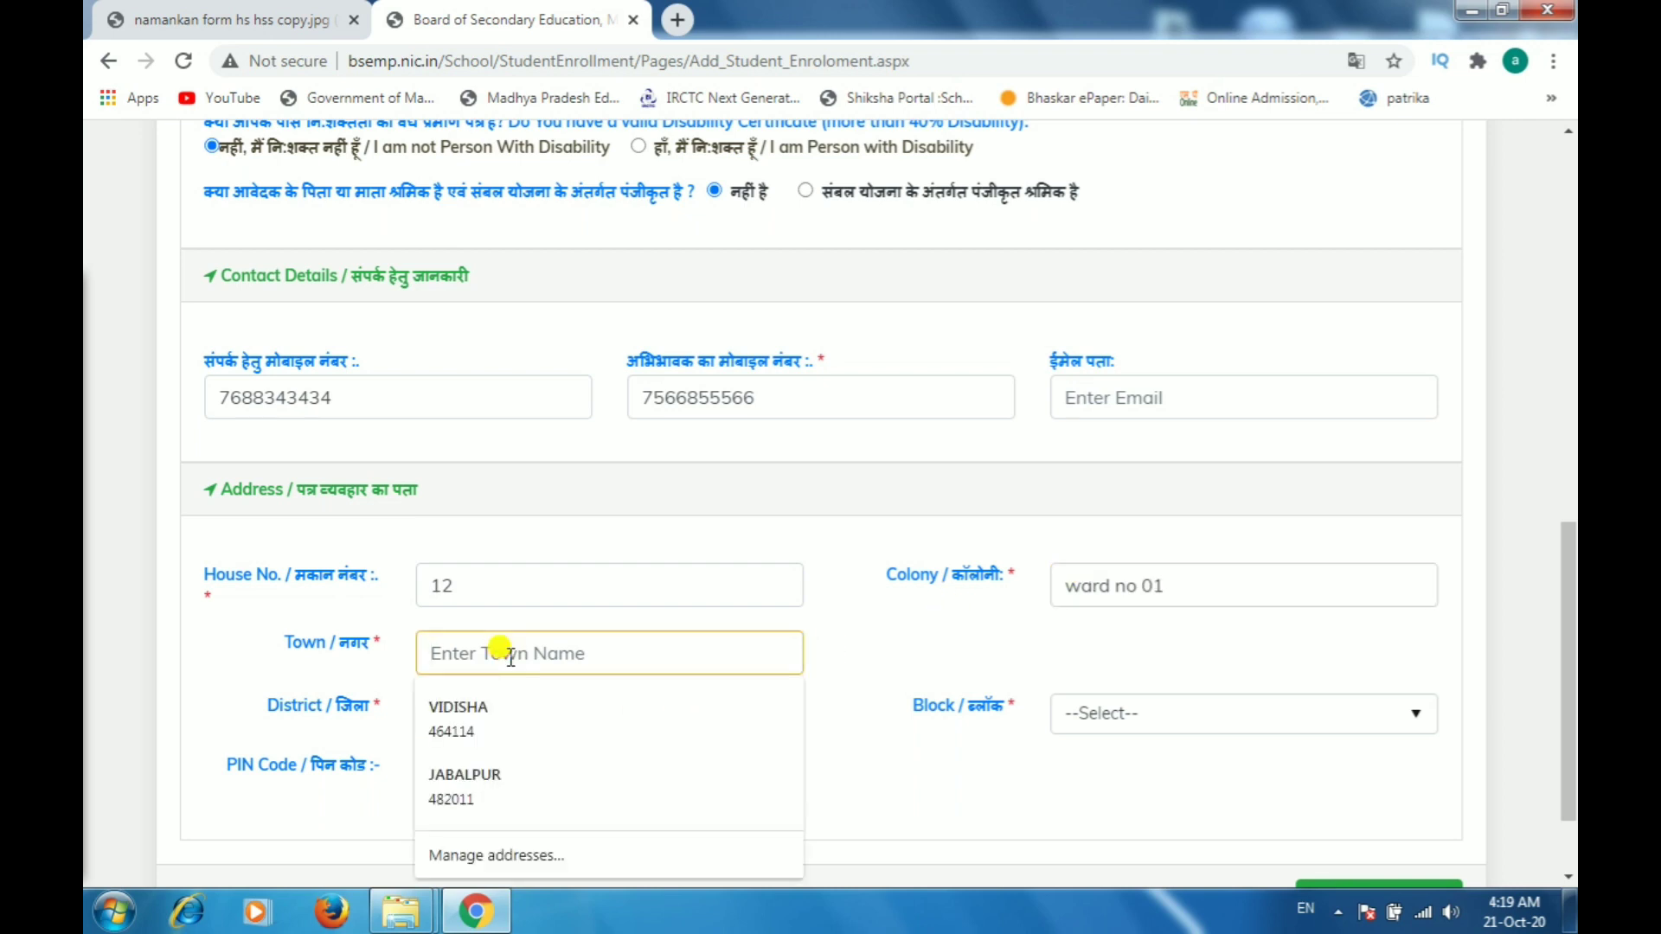
type("lateri")
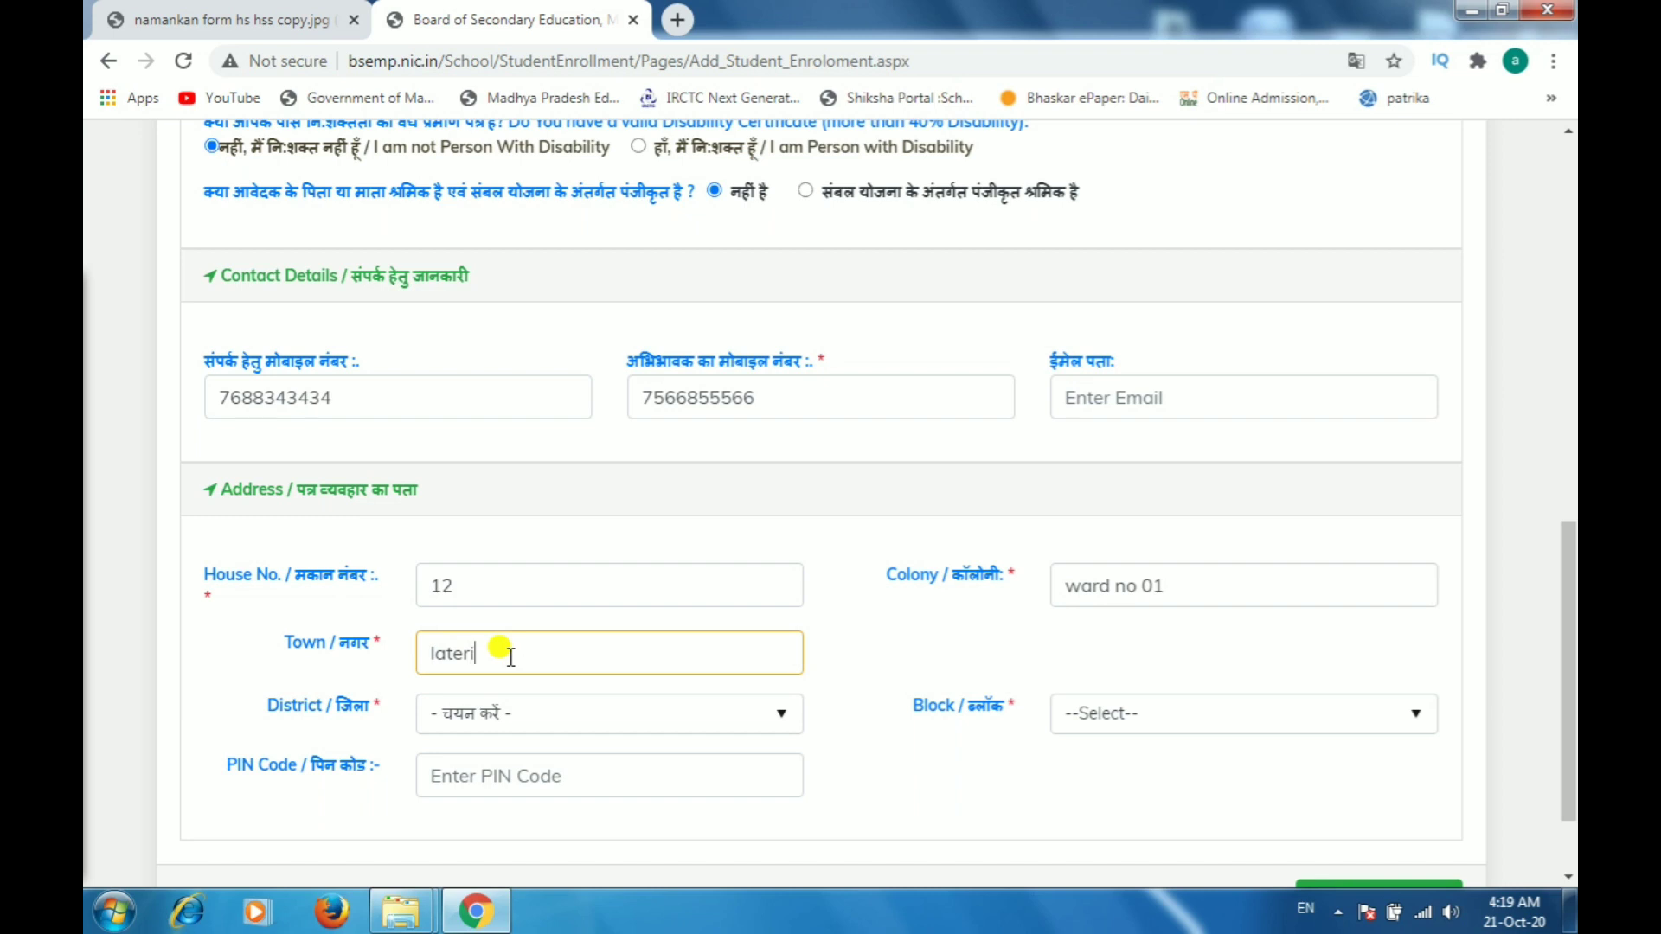
left_click(488, 713)
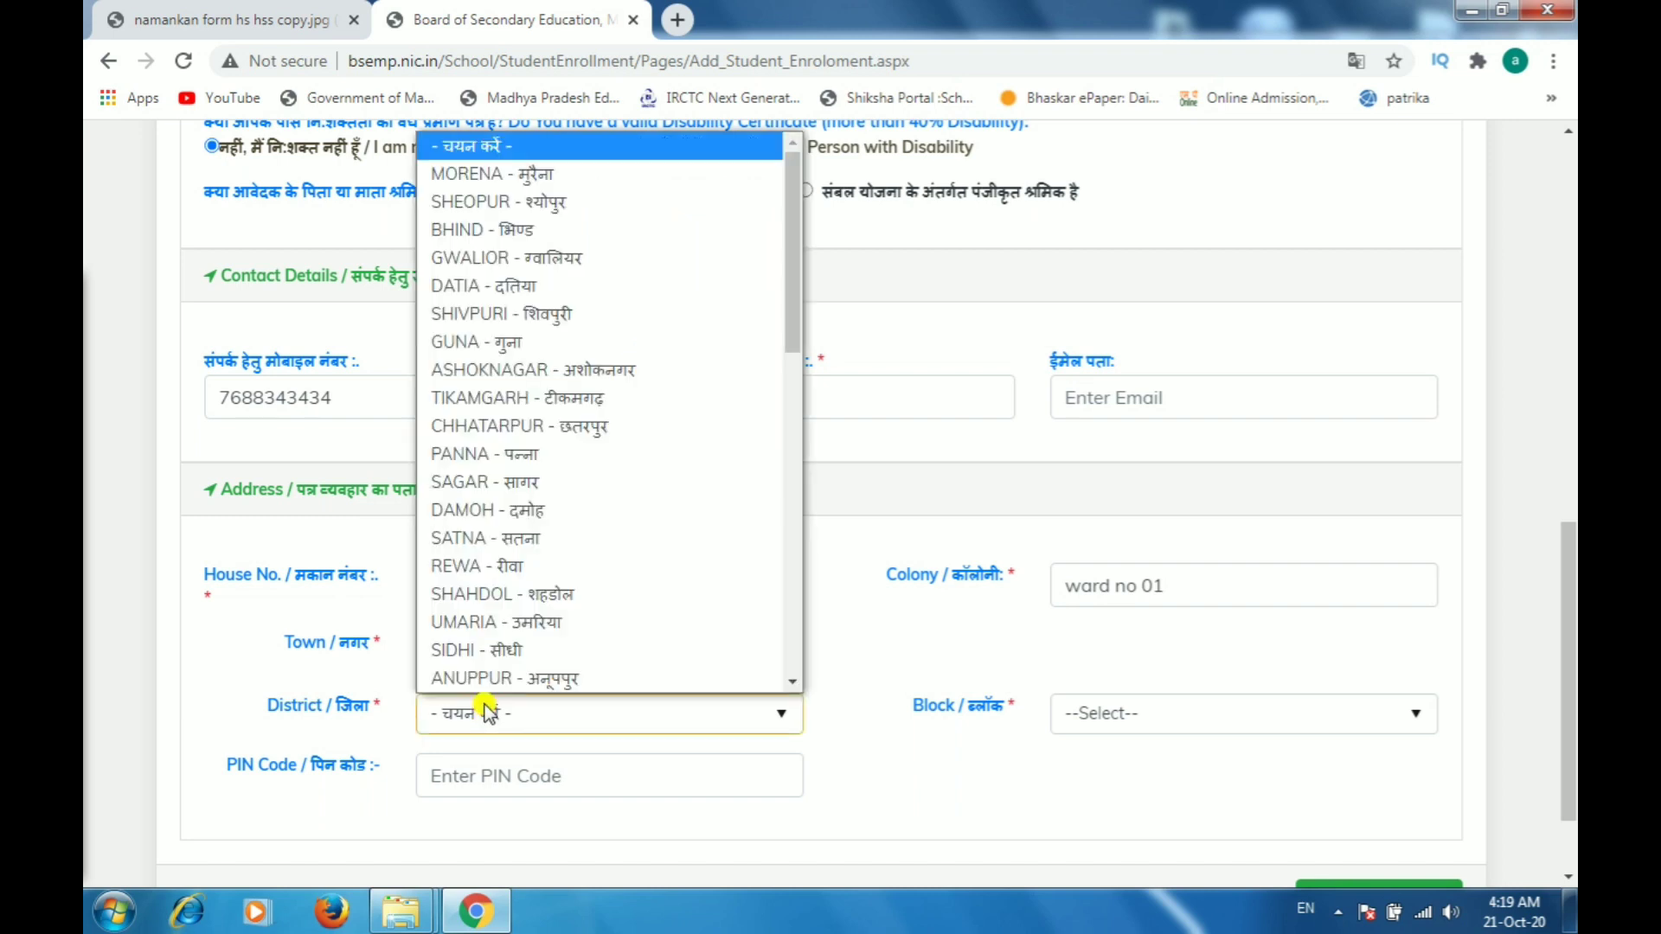
scroll(472, 471, "down", 5)
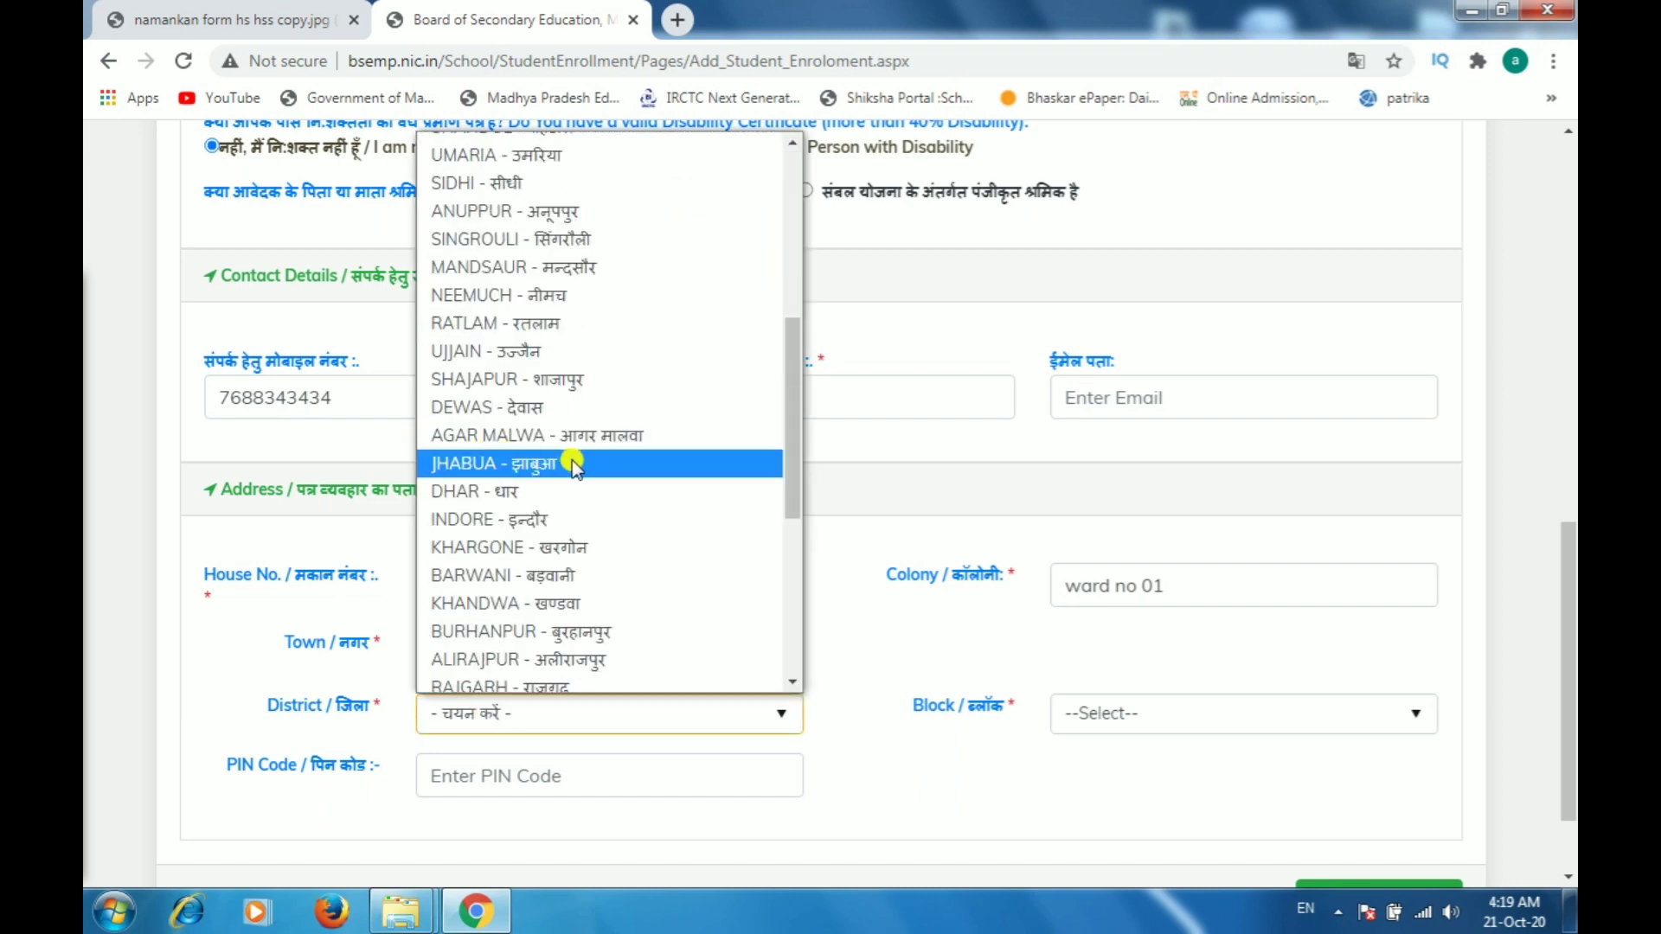
scroll(573, 461, "down", 5)
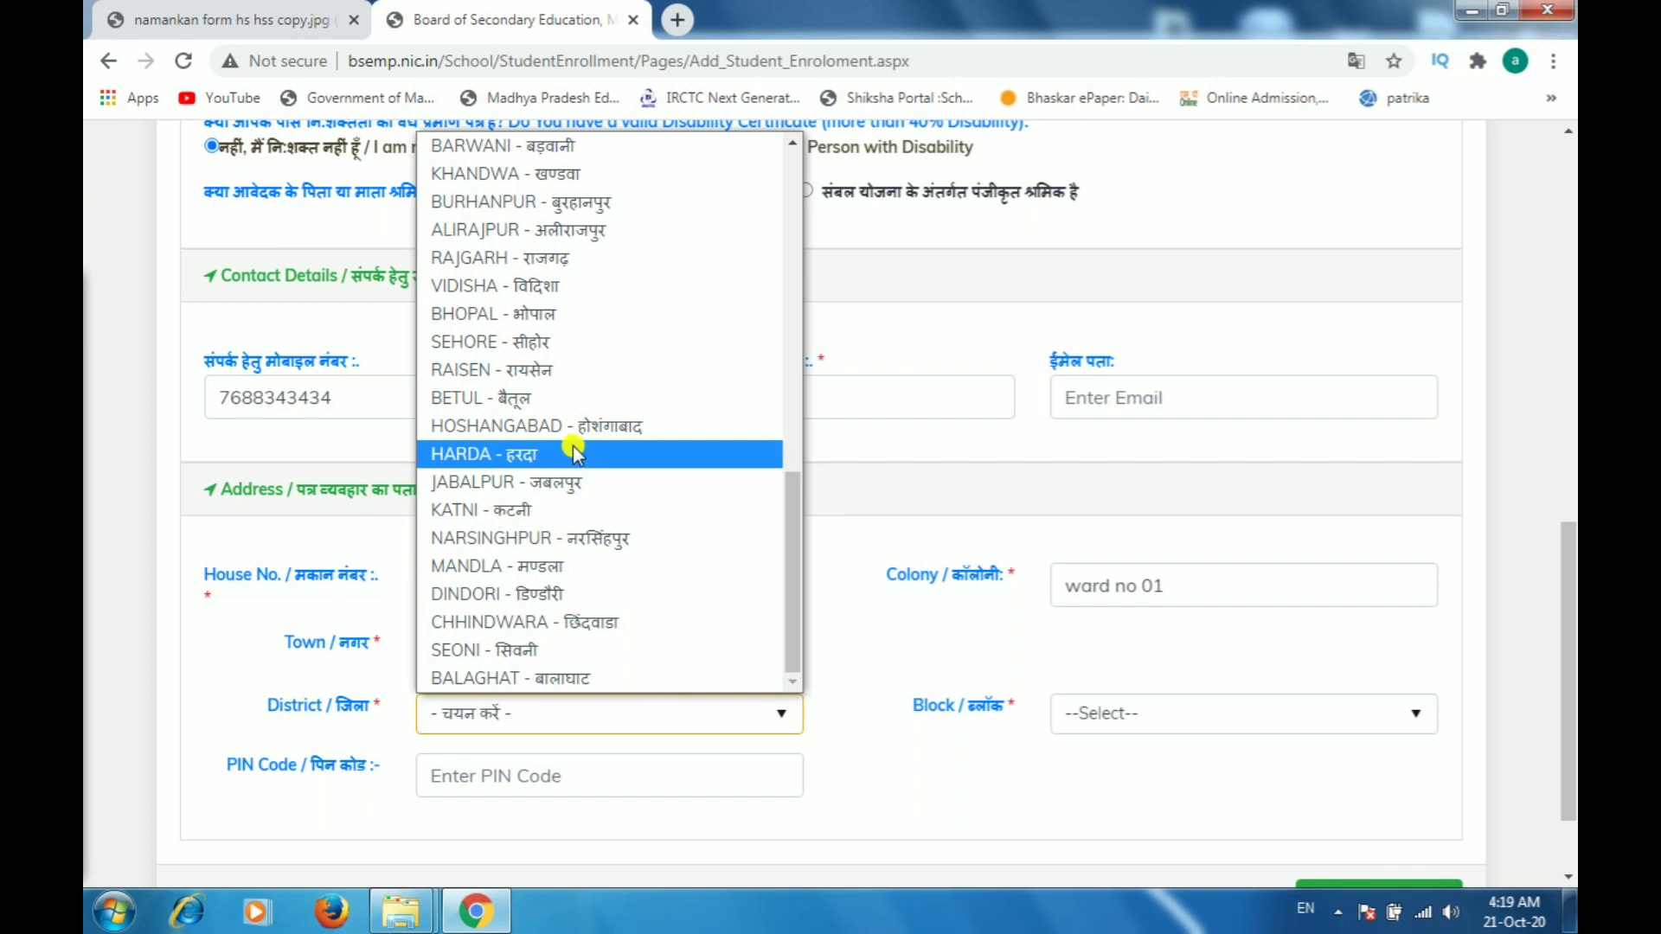
left_click(546, 287)
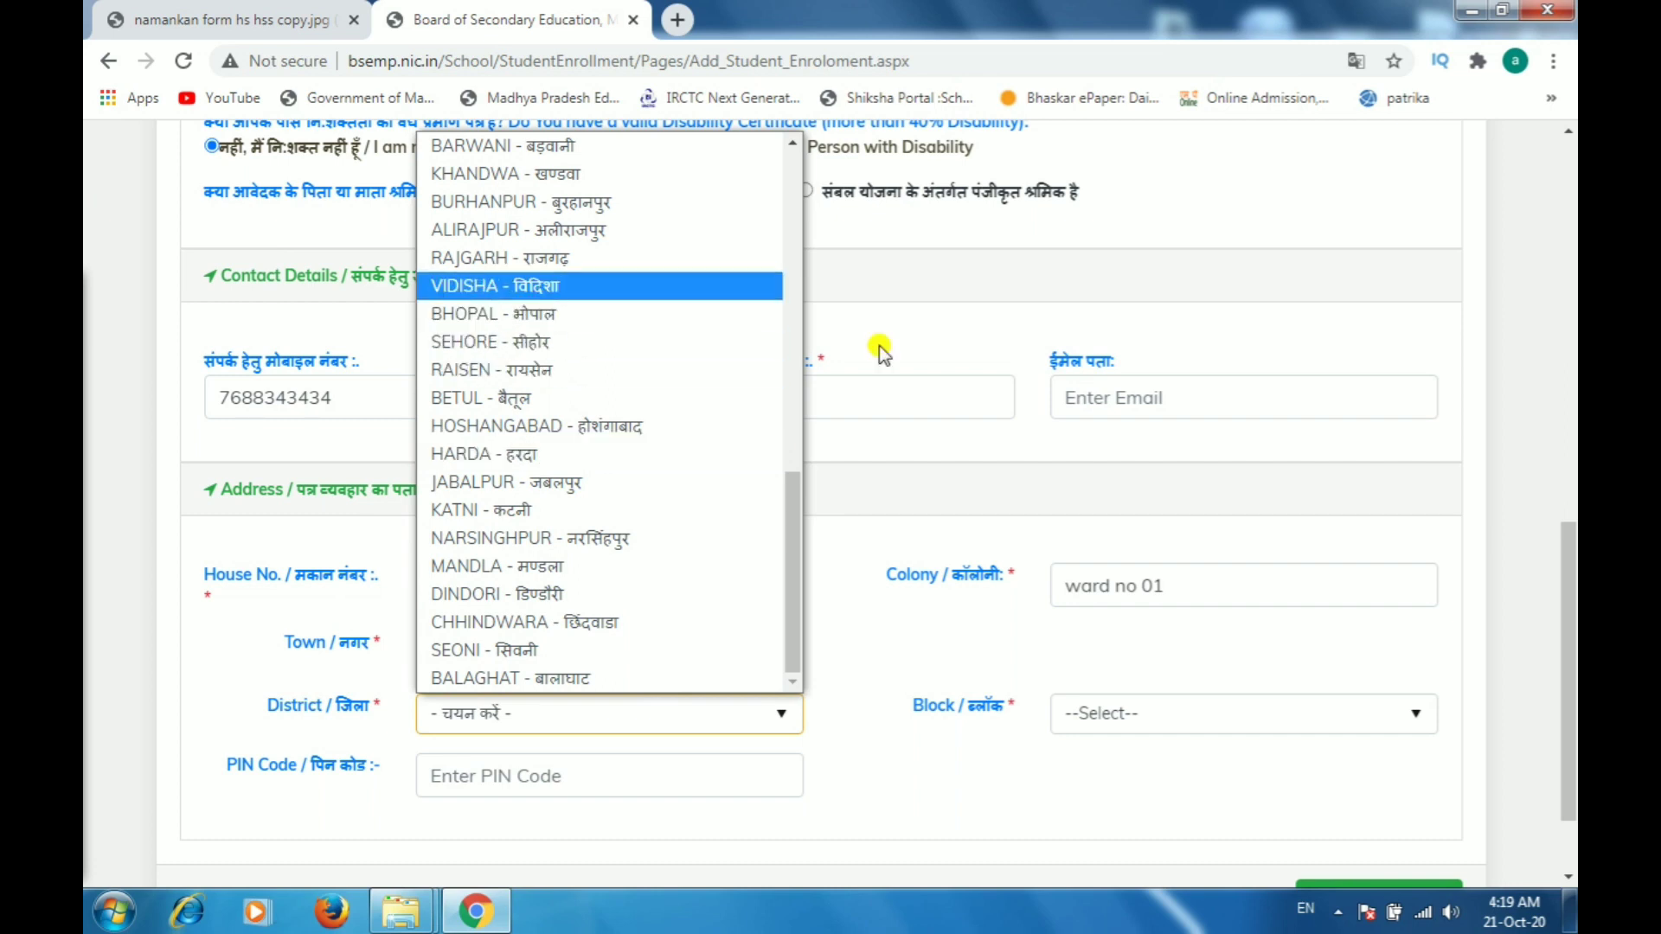
Step: Select Lateri as the block and enter the address PIN code
left_click(1125, 718)
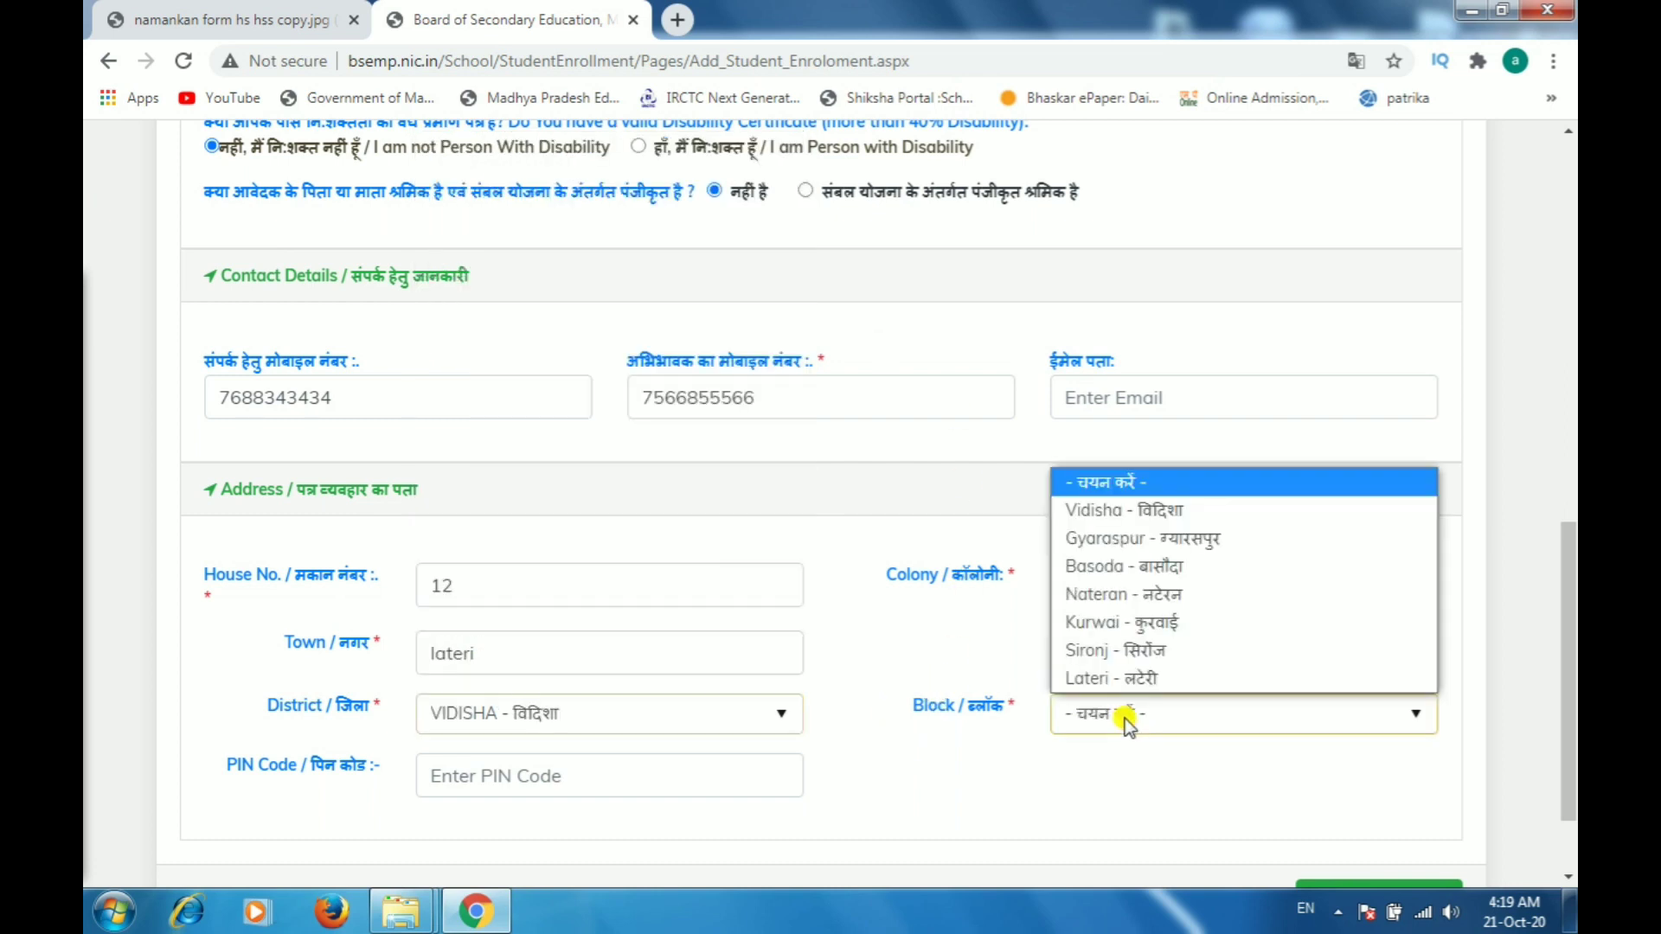
left_click(1122, 677)
scroll(1195, 618, "down", 2)
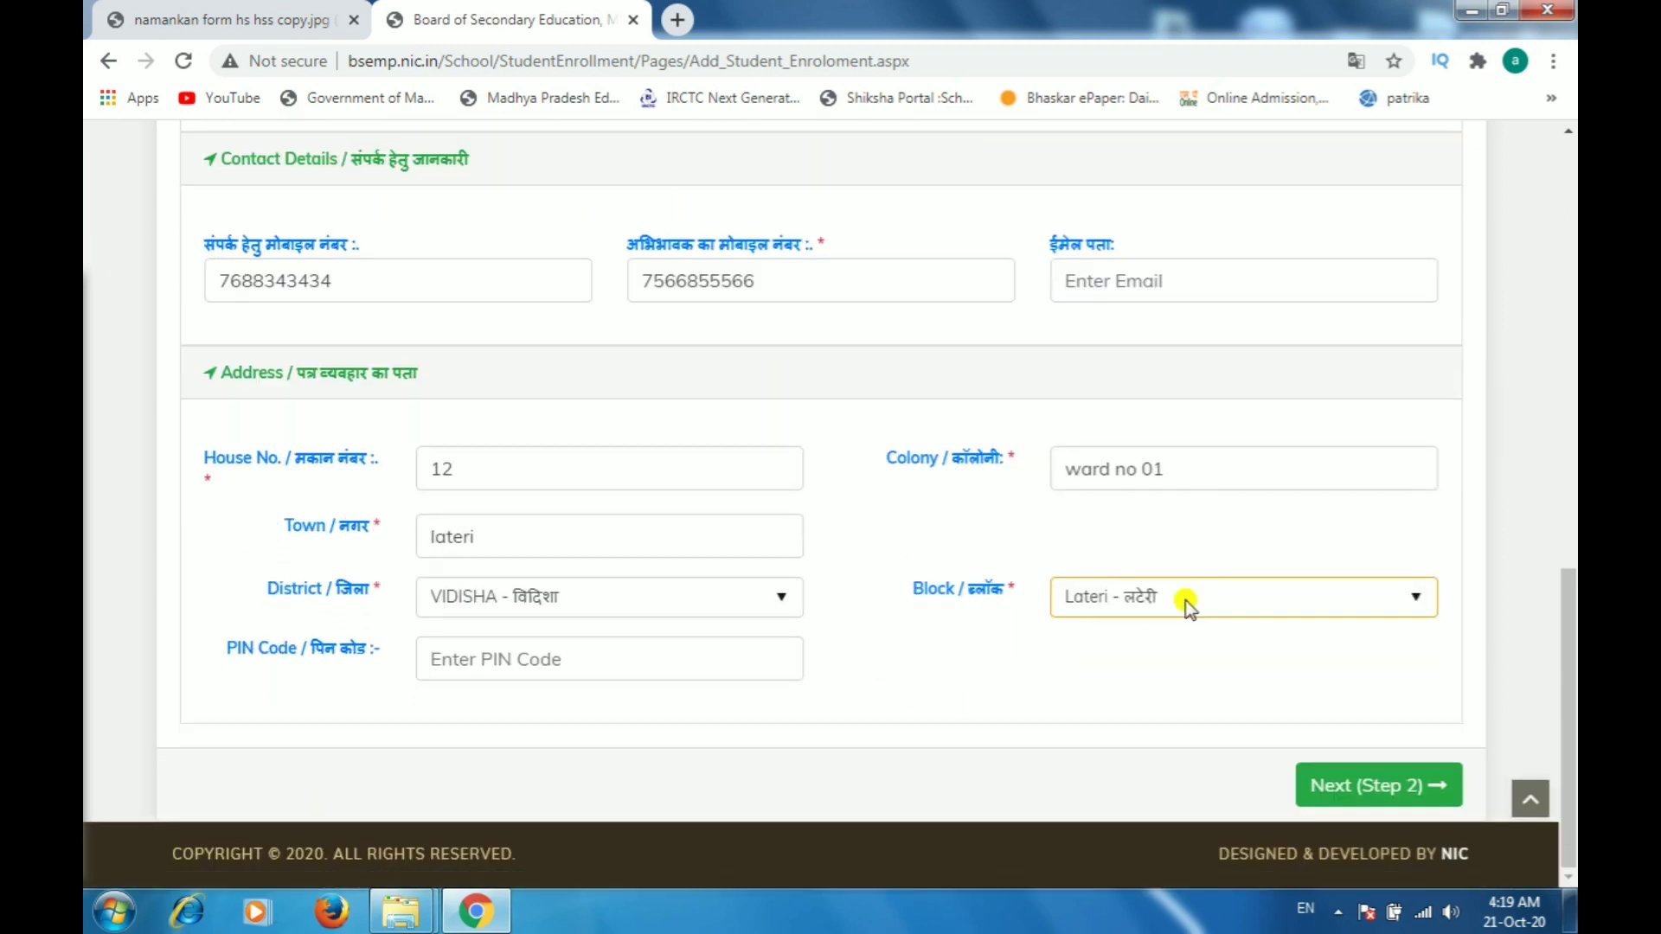
left_click(616, 660)
type("4")
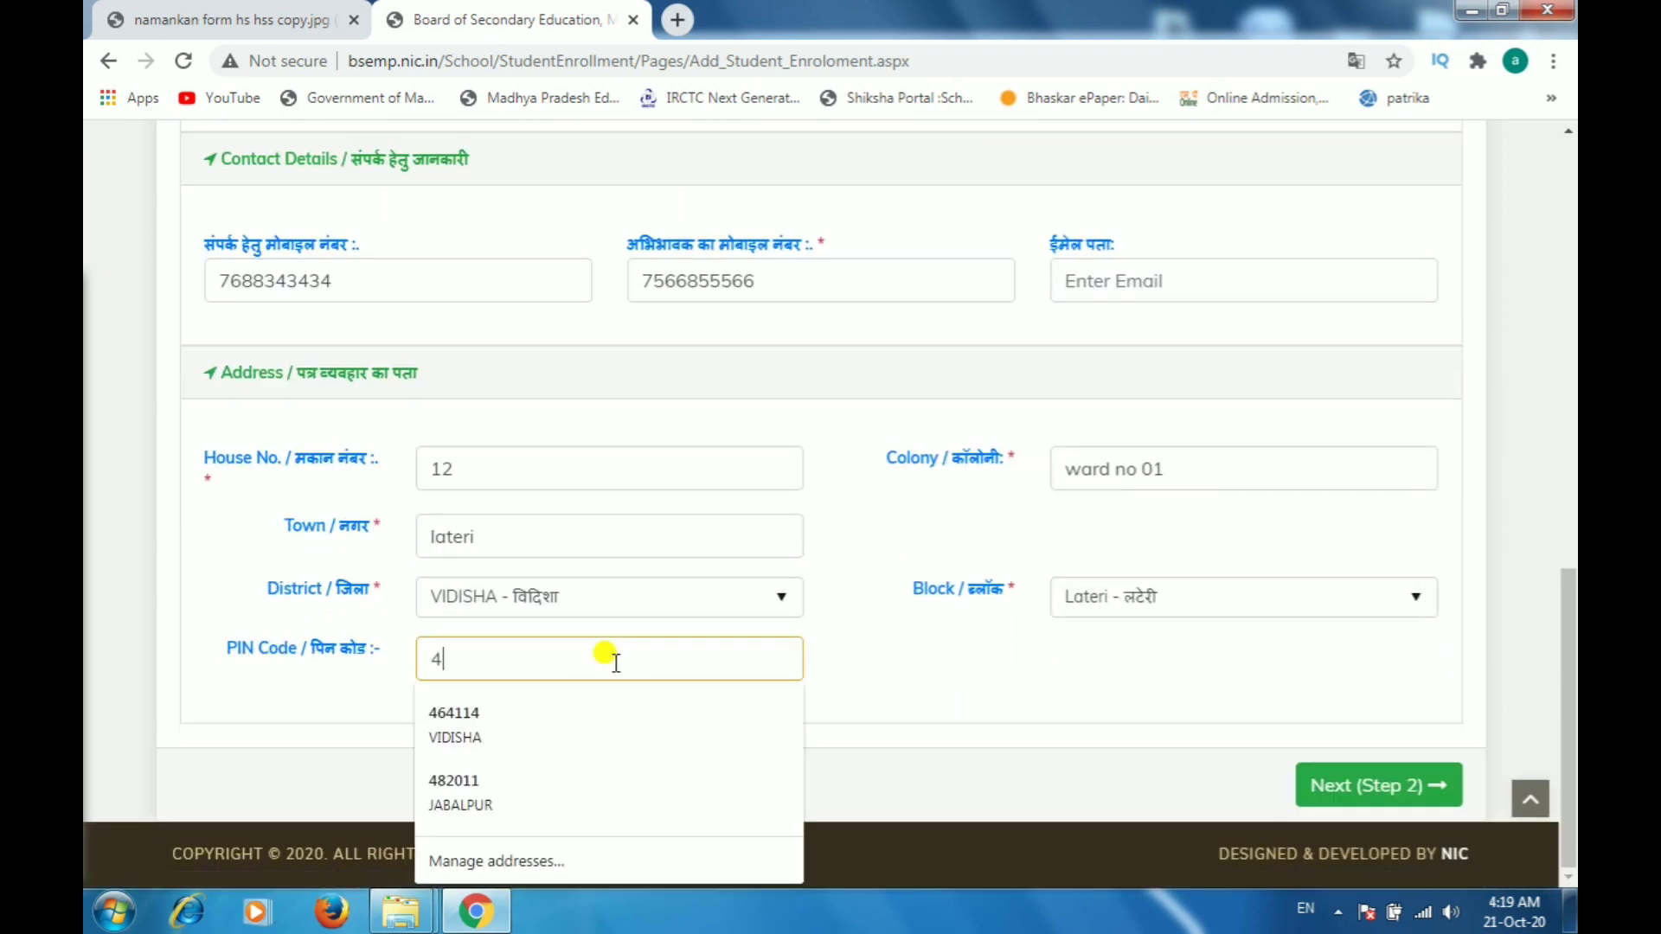
type("6411")
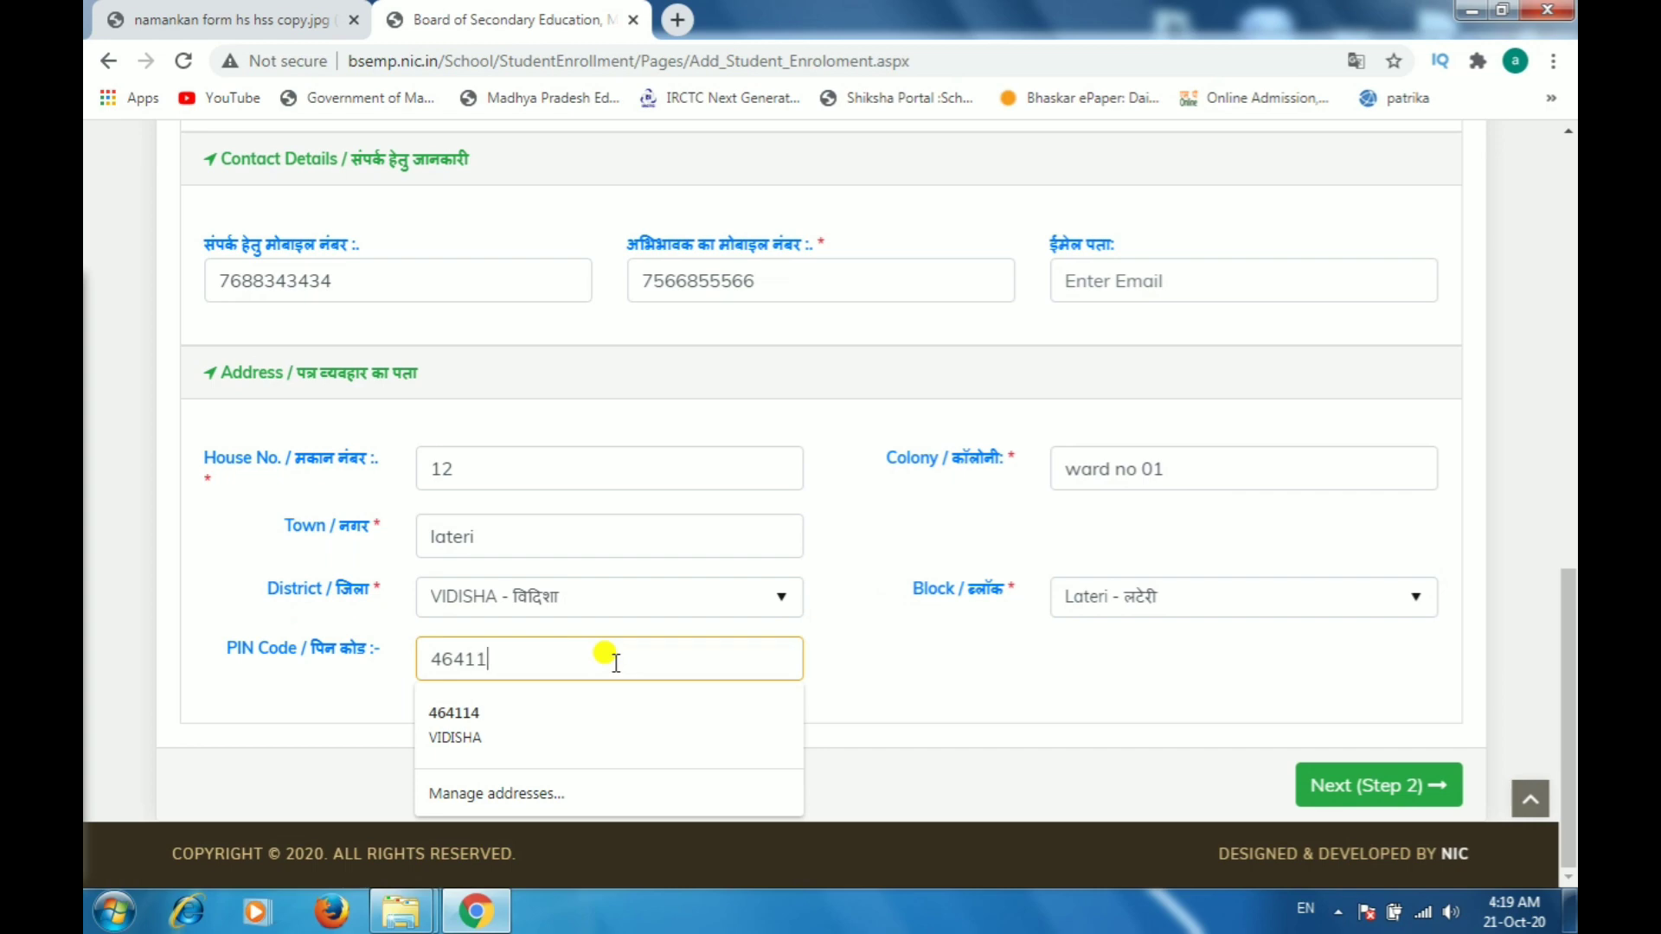
type("4")
left_click(1142, 711)
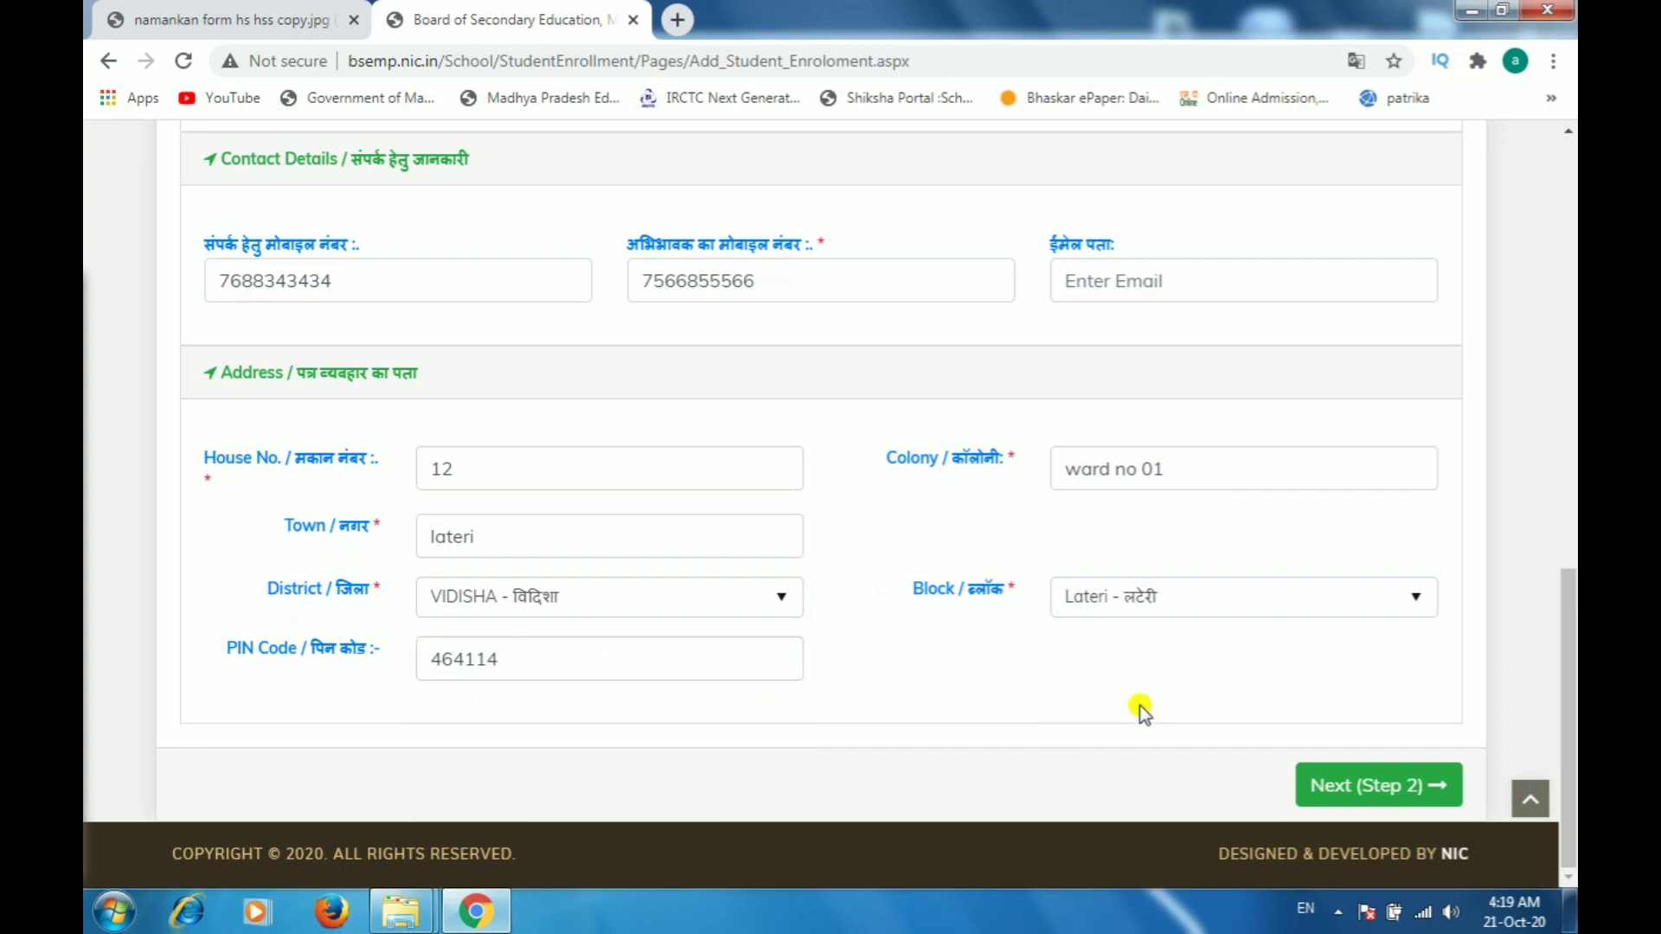
Step: Review the filled profile details and proceed to Step 2, academic details
scroll(1212, 561, "up", 10)
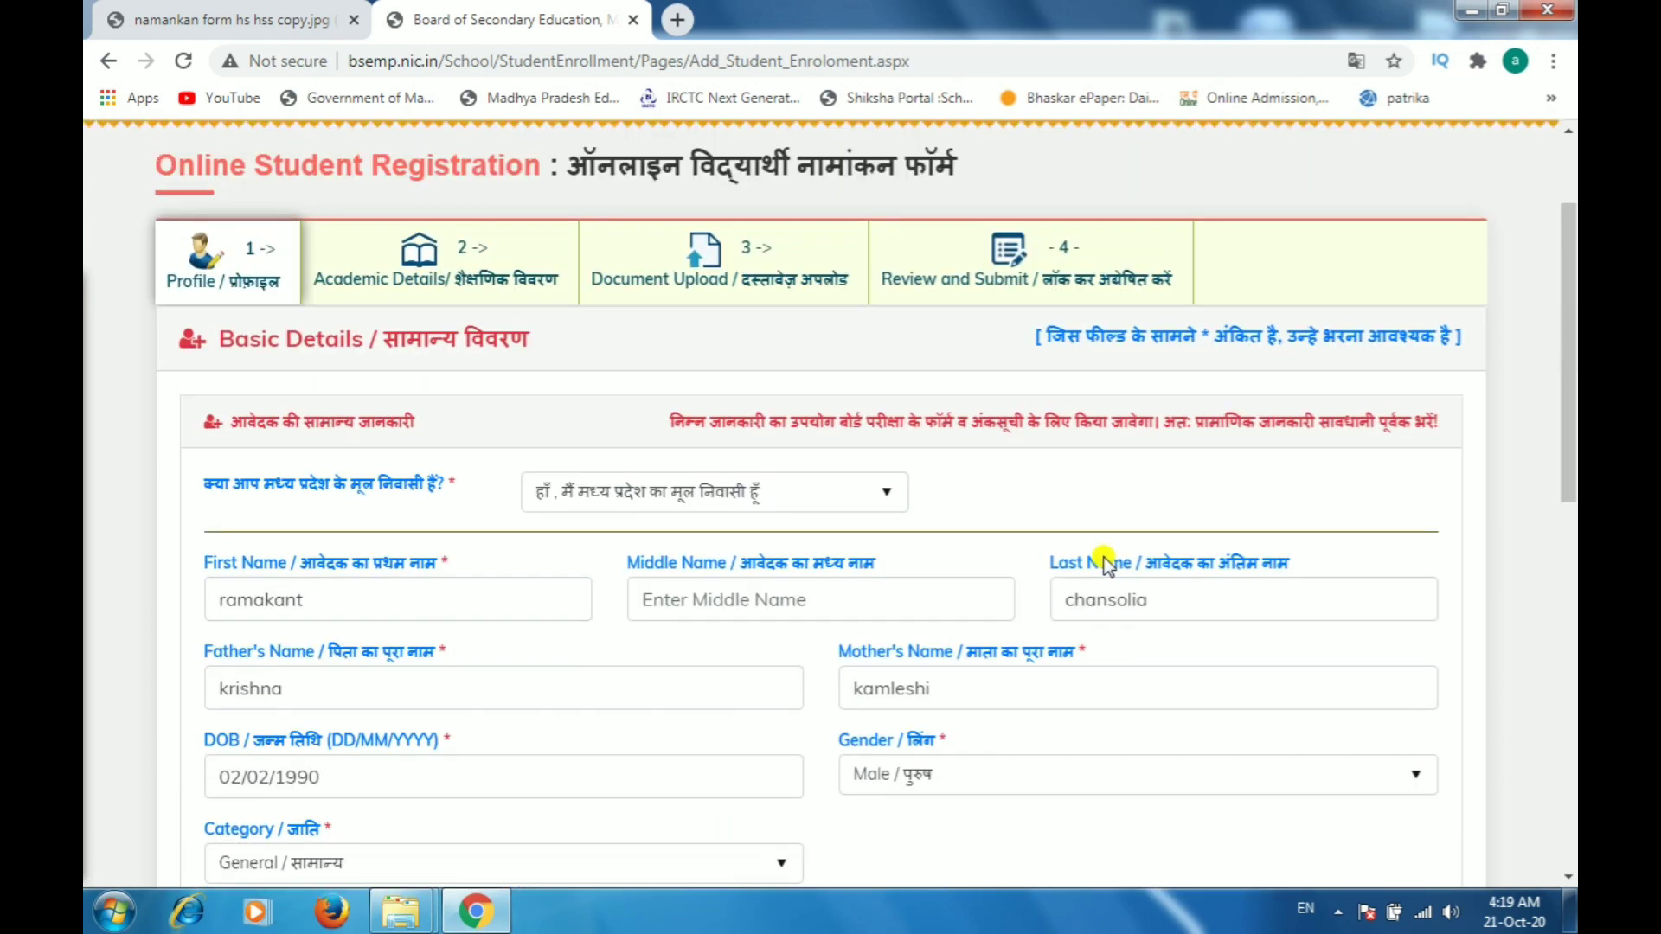
scroll(1104, 564, "down", 1)
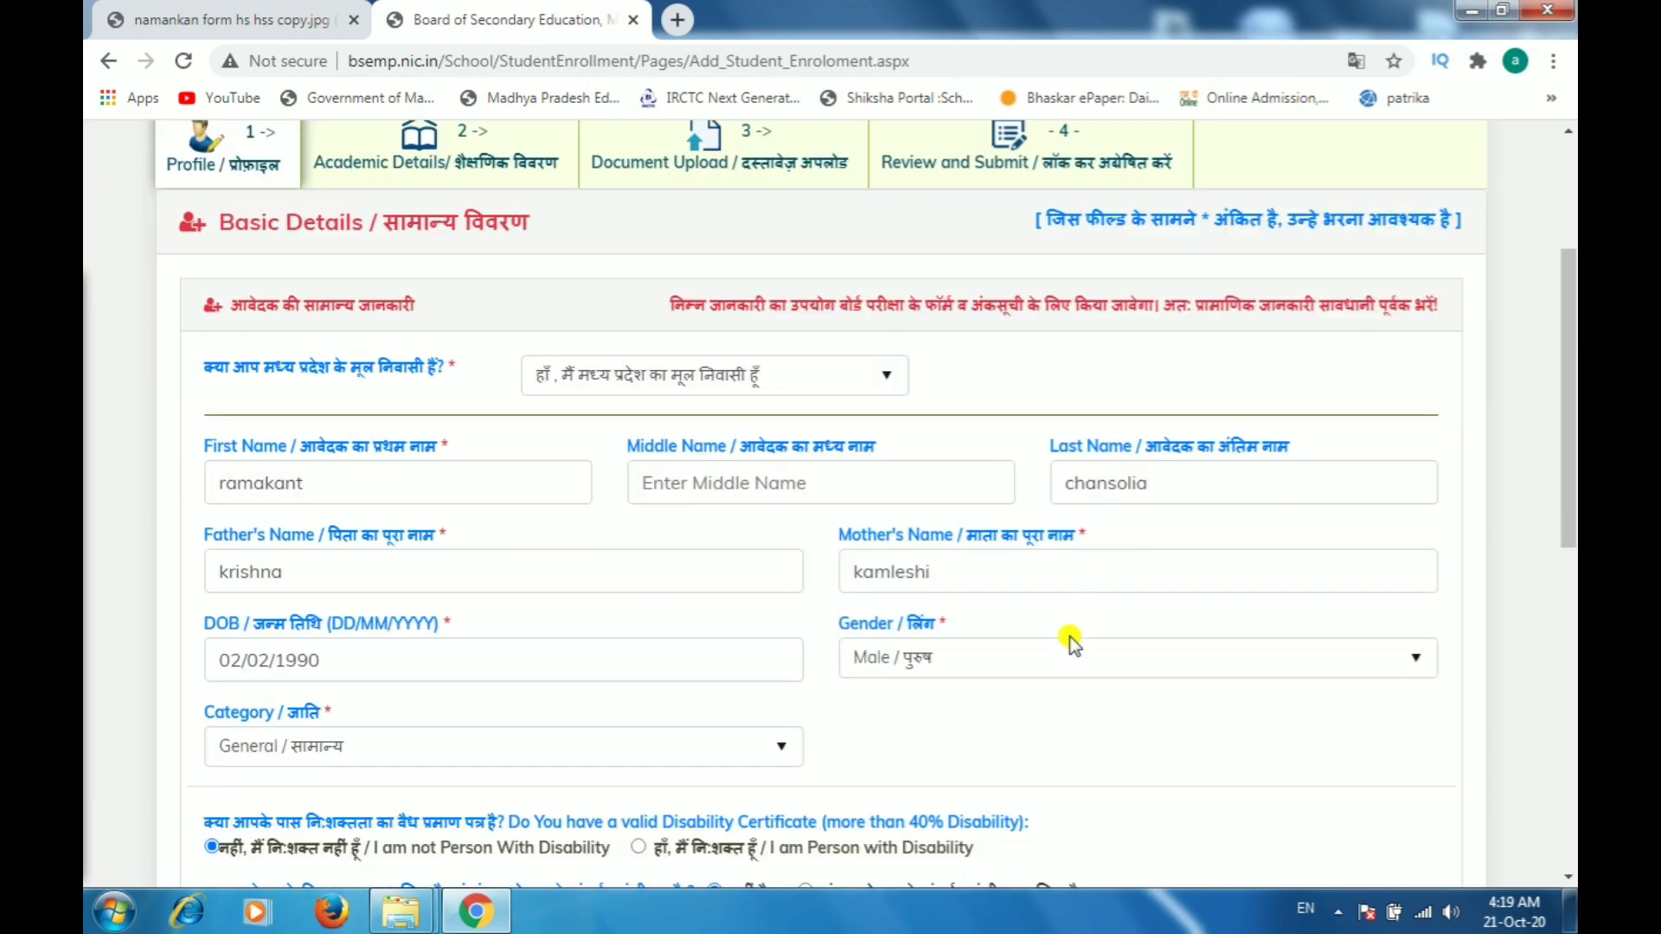
scroll(1069, 640, "down", 7)
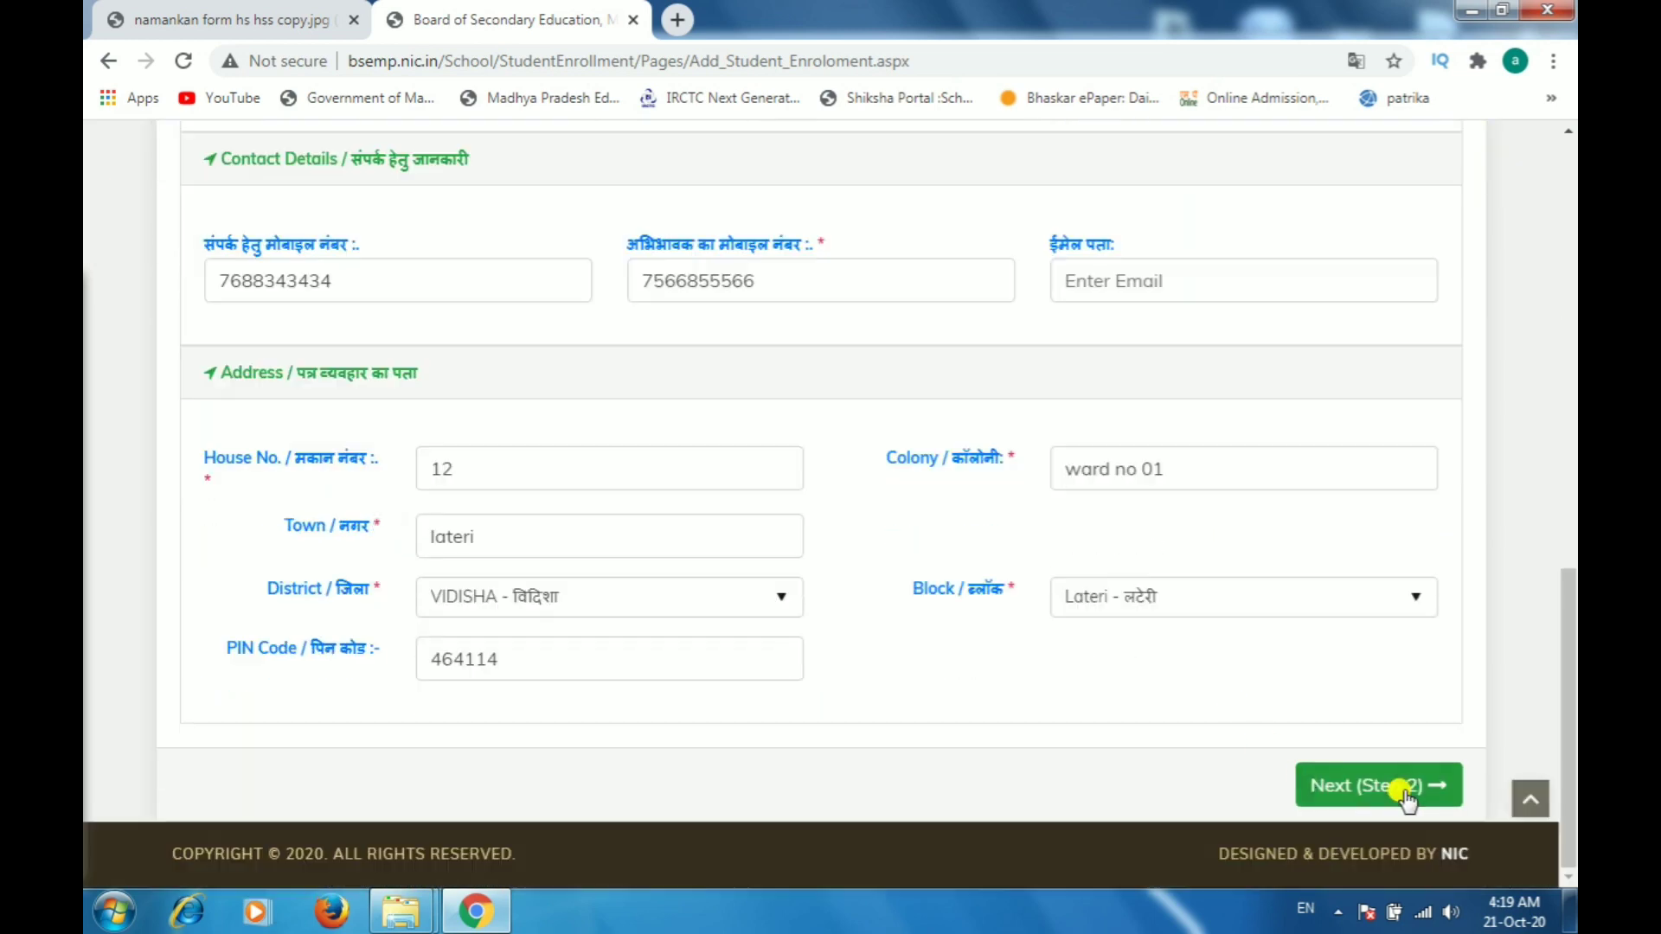
left_click(1390, 789)
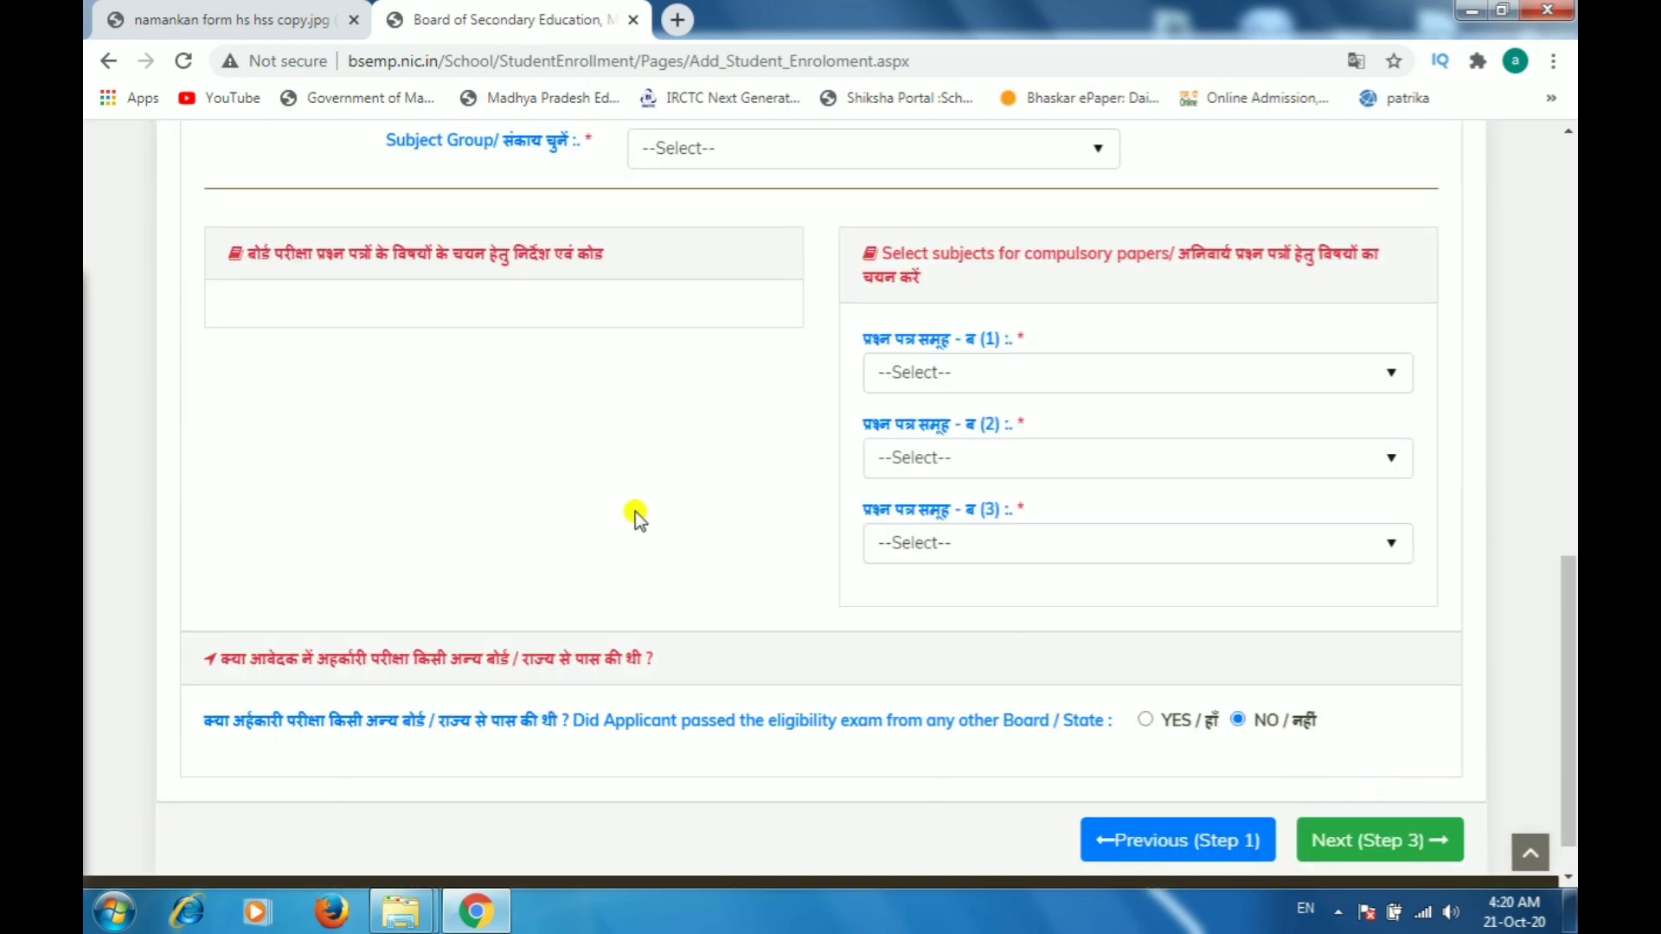
Step: Set the class to 9 Th
scroll(635, 511, "up", 5)
scroll(761, 424, "down", 1)
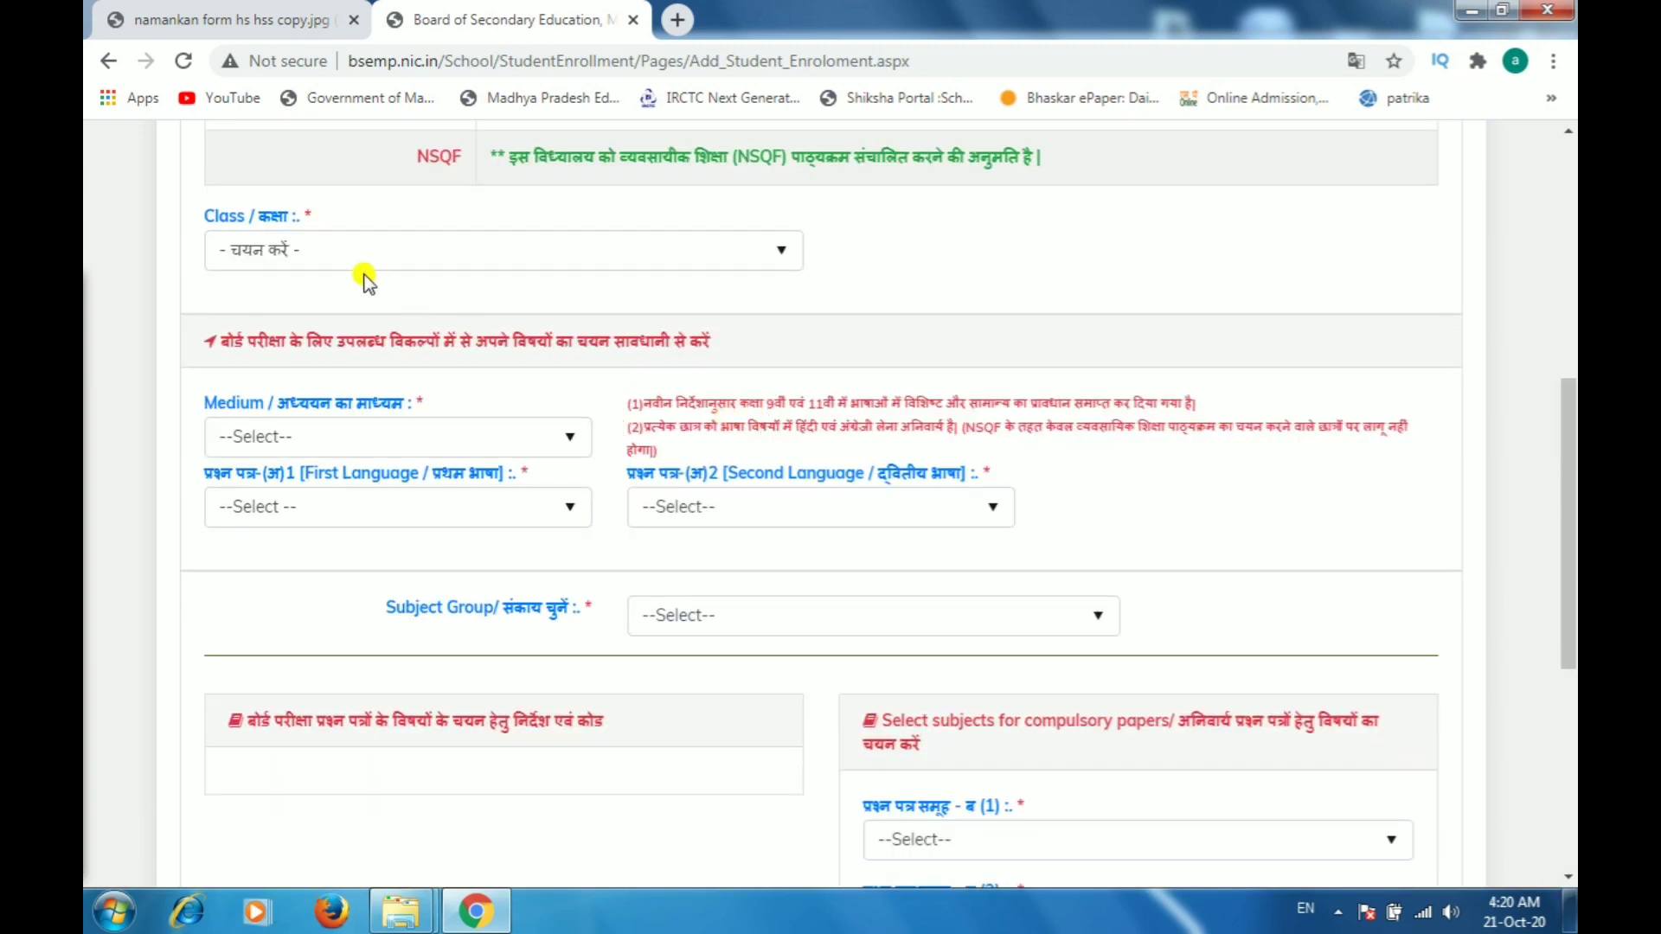
left_click(273, 245)
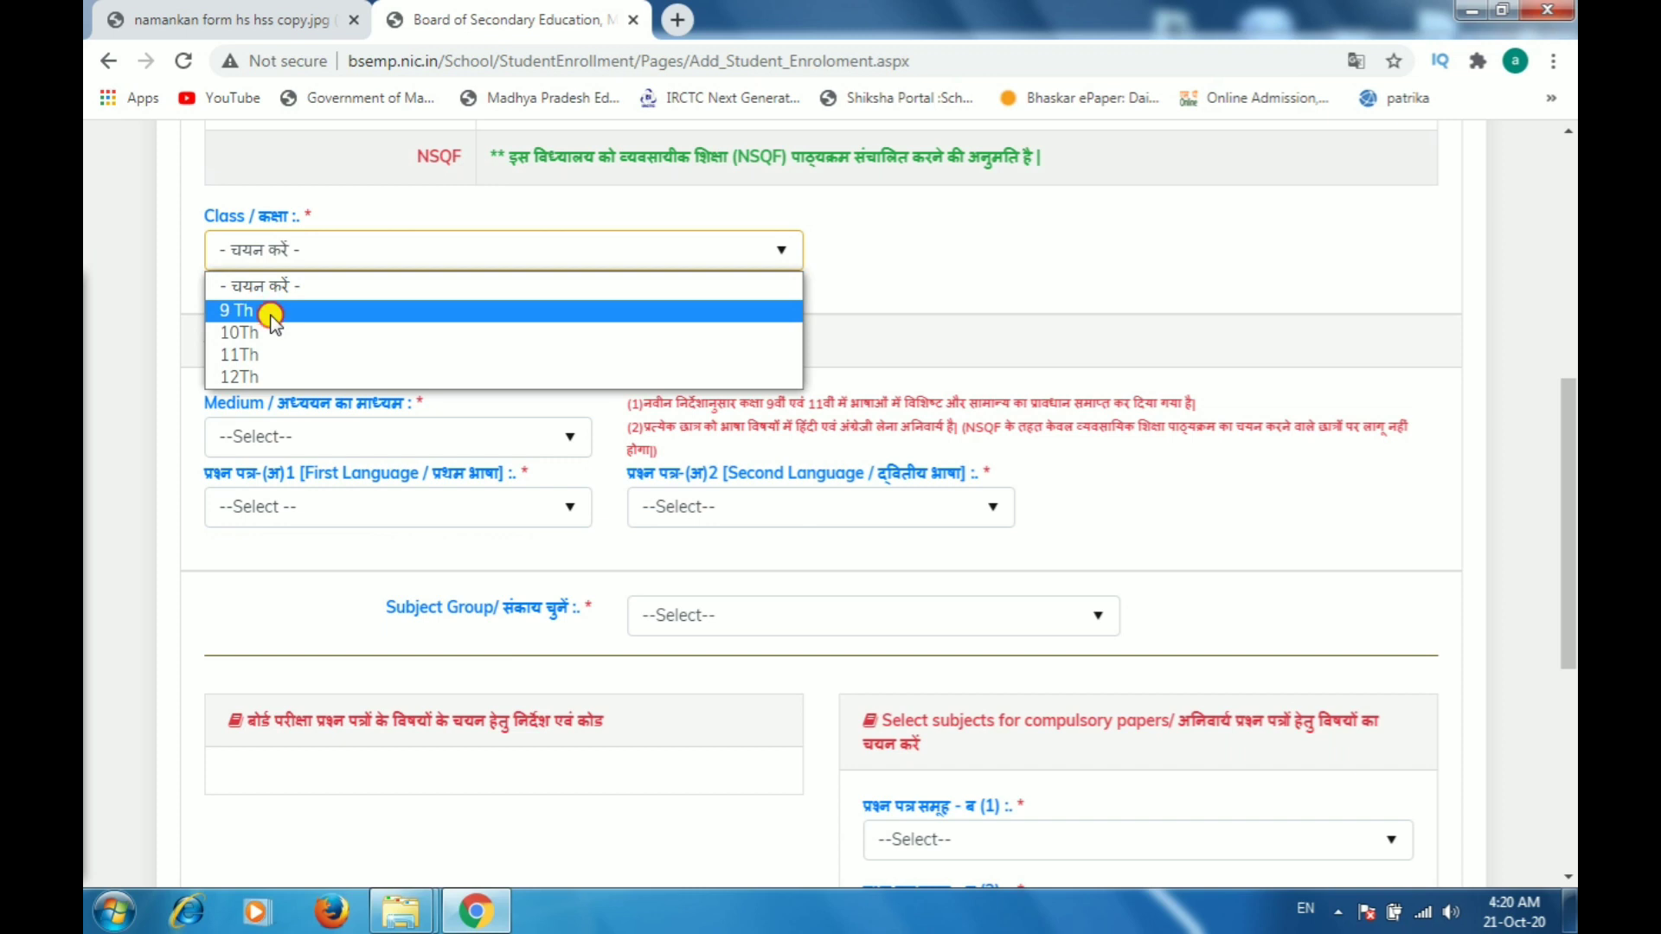
left_click(573, 318)
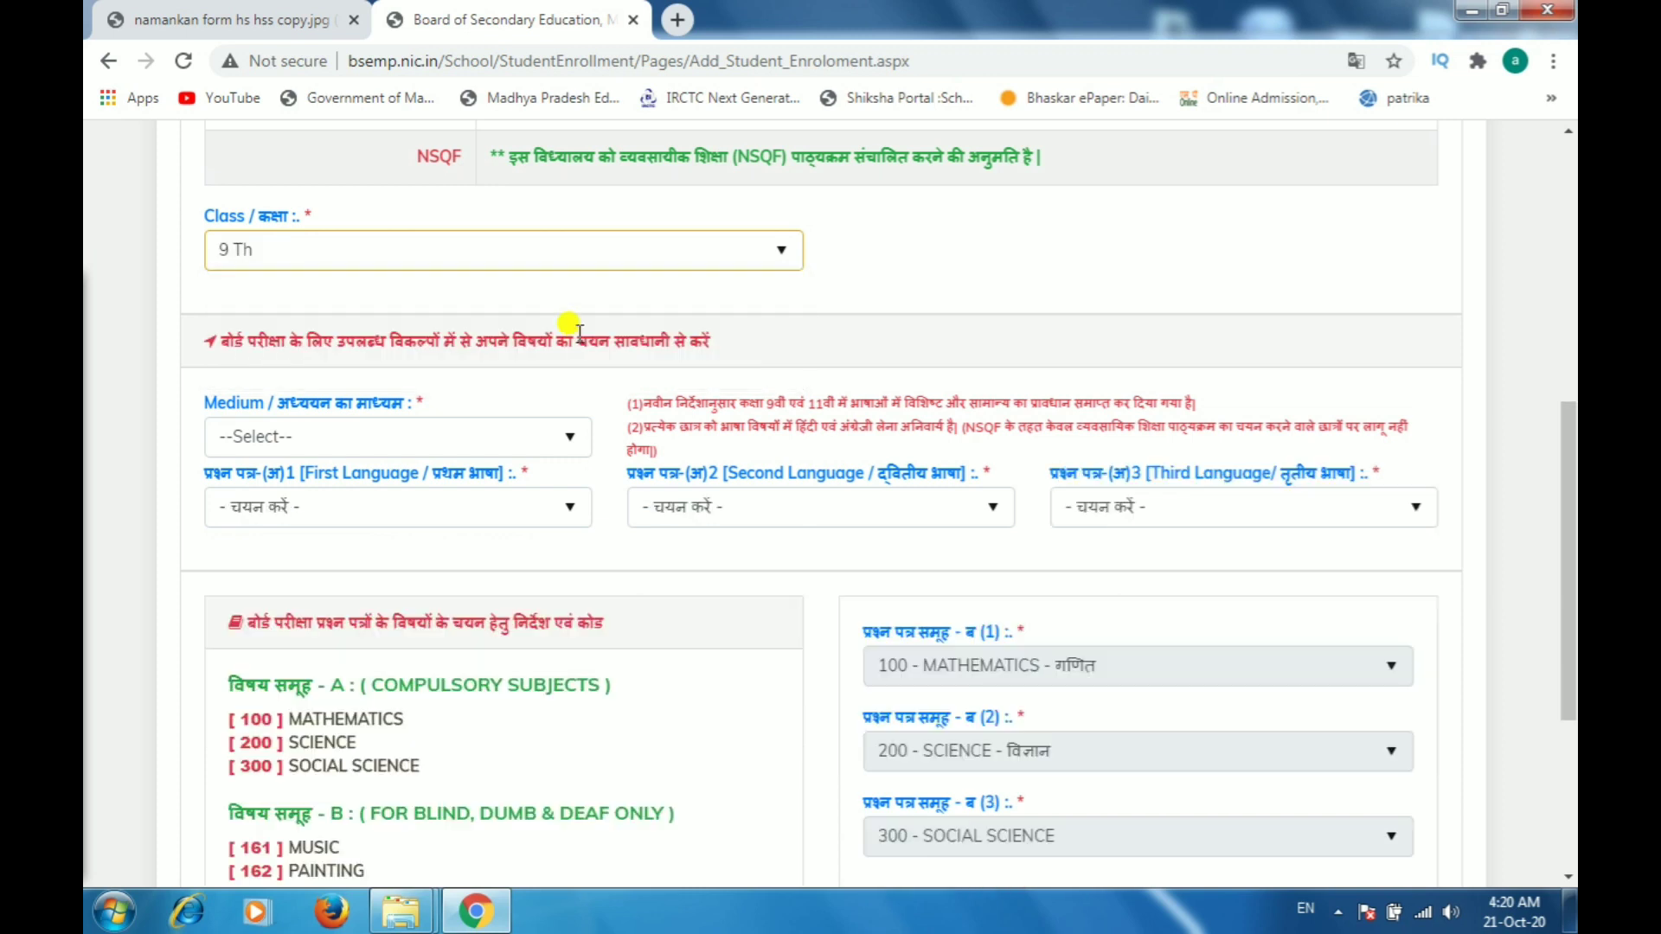
Step: Set the medium of study to Hindi and the first language paper to 401 - HINDI
left_click(392, 437)
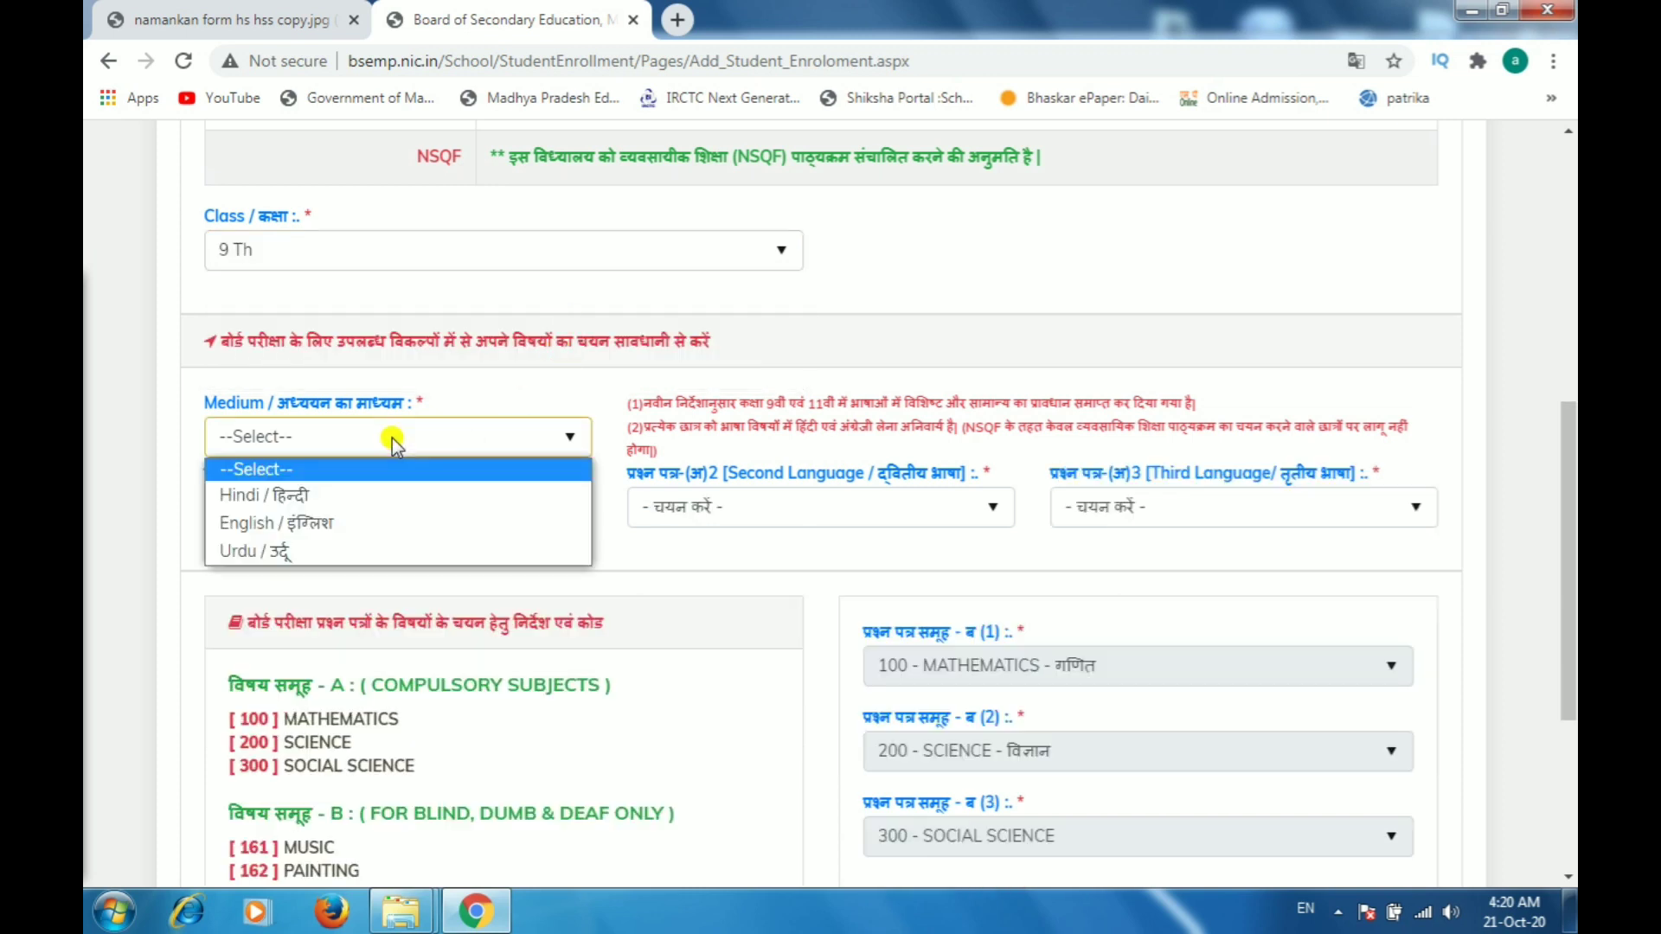
left_click(333, 493)
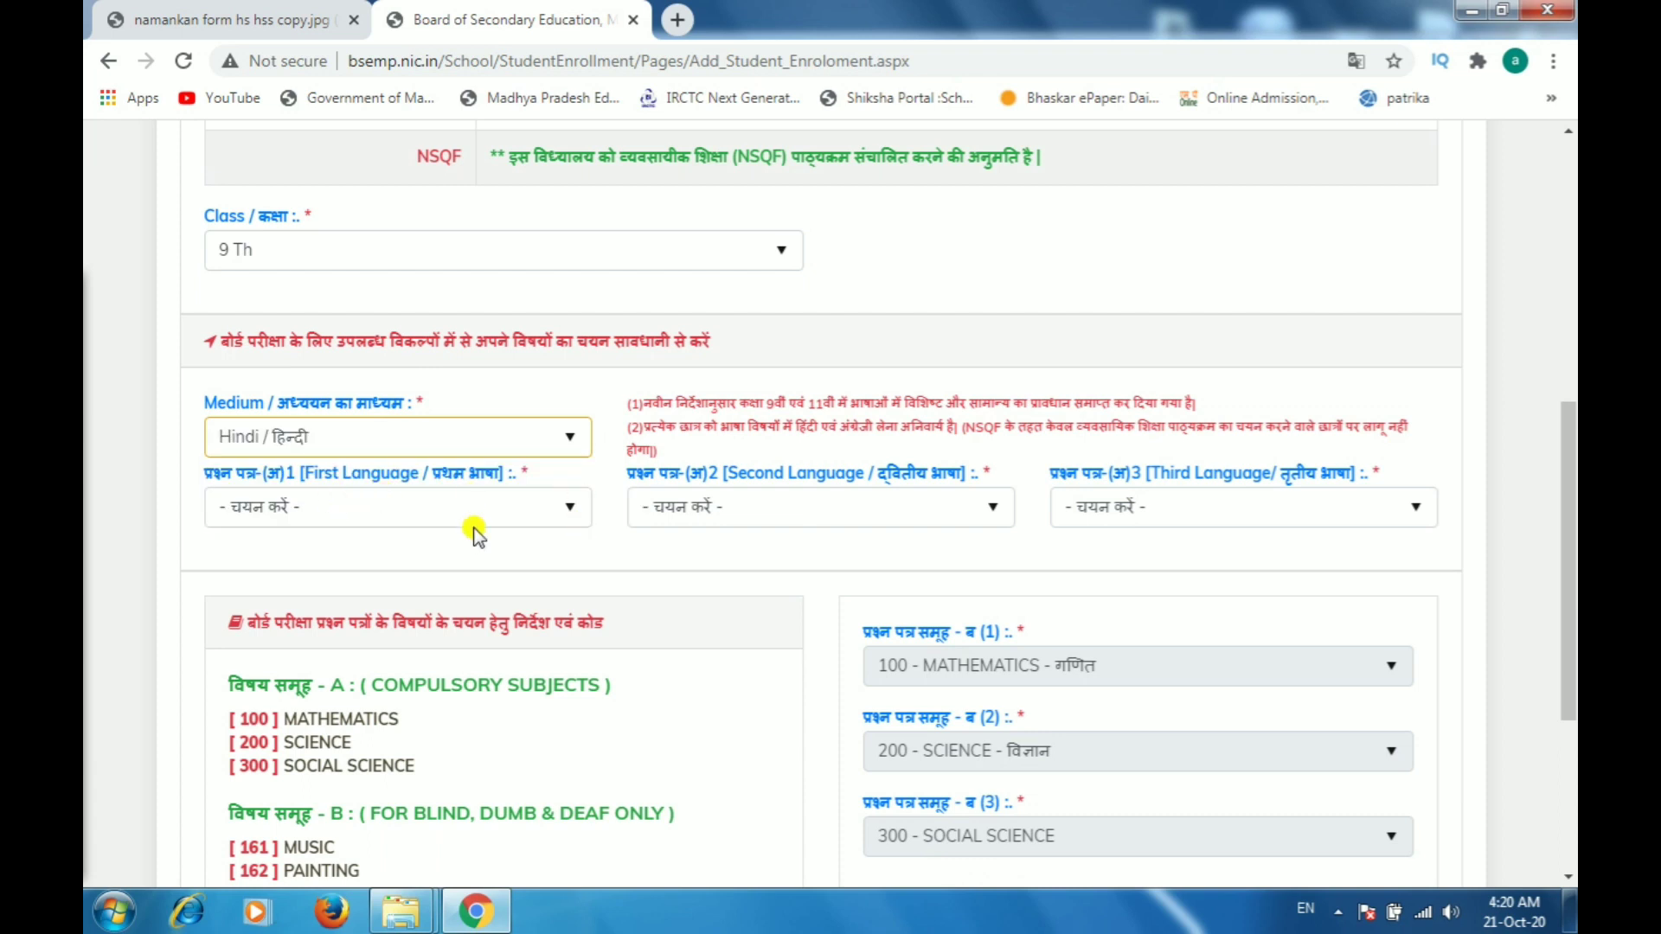
left_click(355, 508)
left_click(298, 575)
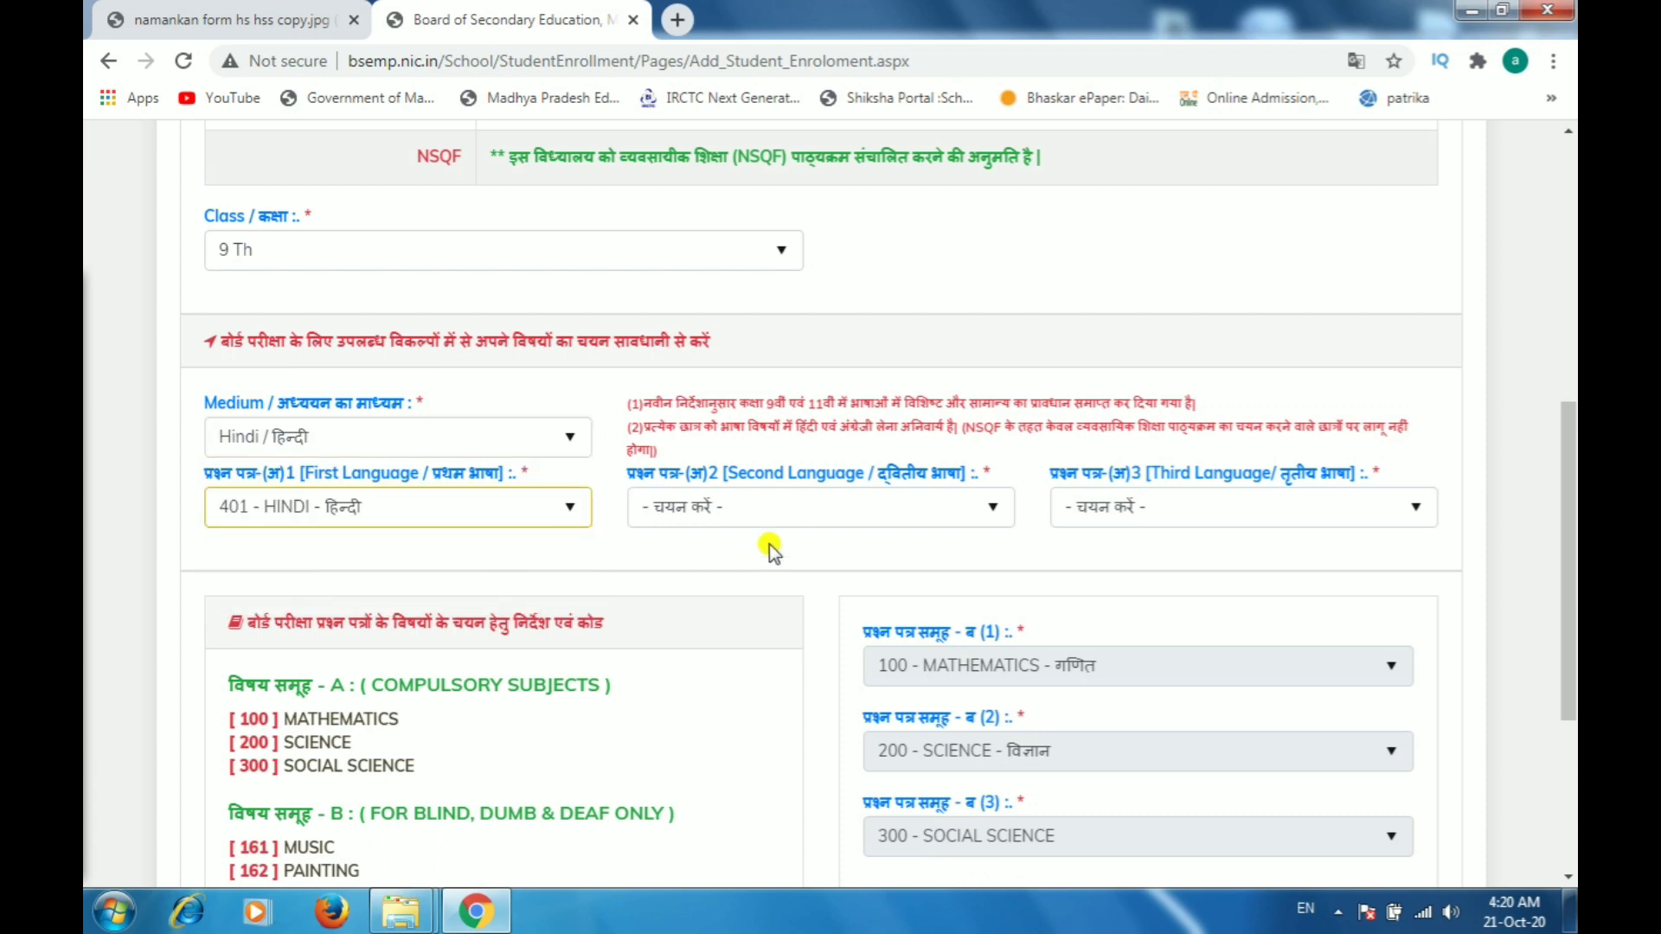
Step: Choose 411 - ENGLISH as the second language and 512 - SANSKRIT (GENERAL) as the third language
left_click(741, 509)
left_click(725, 594)
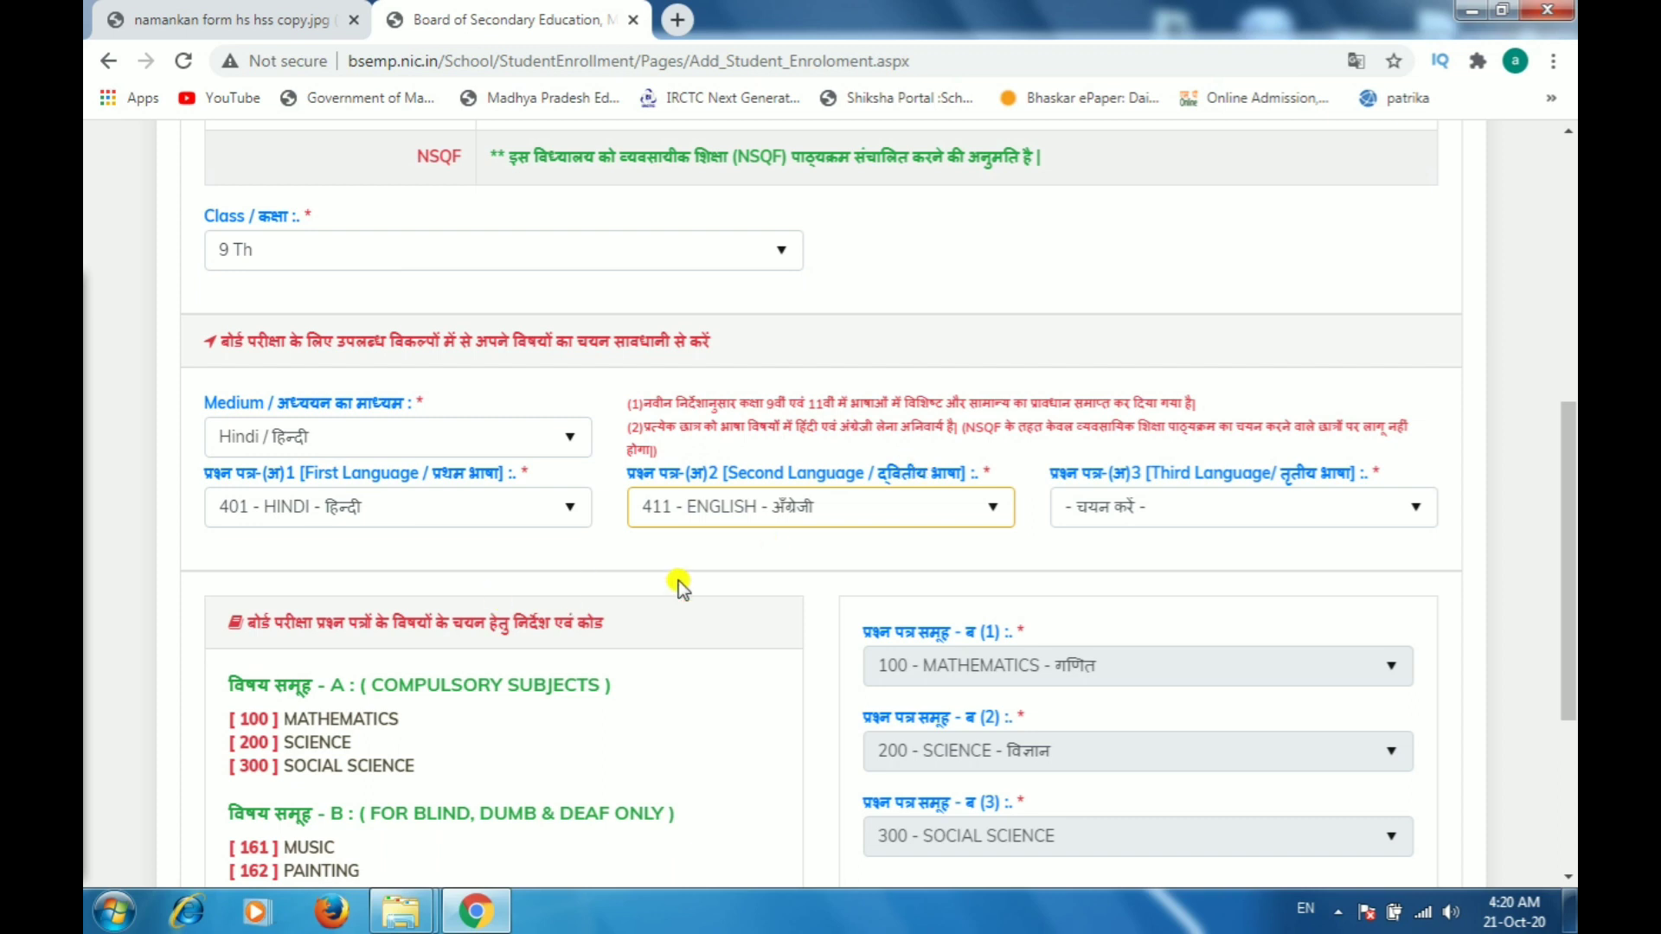
left_click(1140, 502)
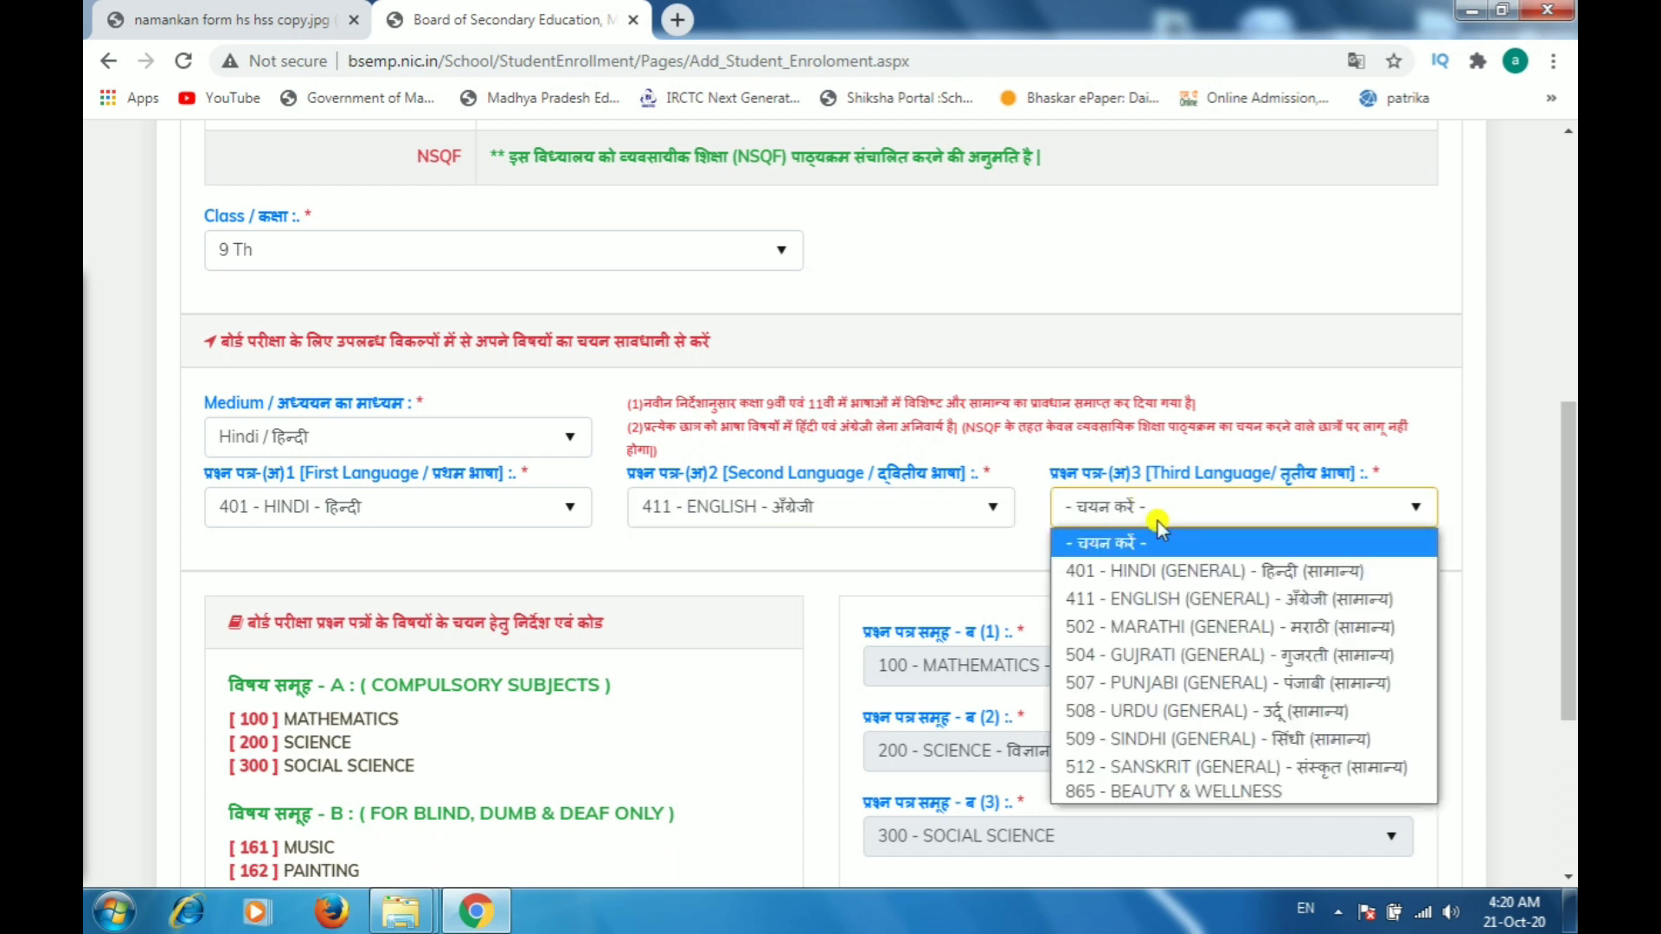
left_click(1204, 768)
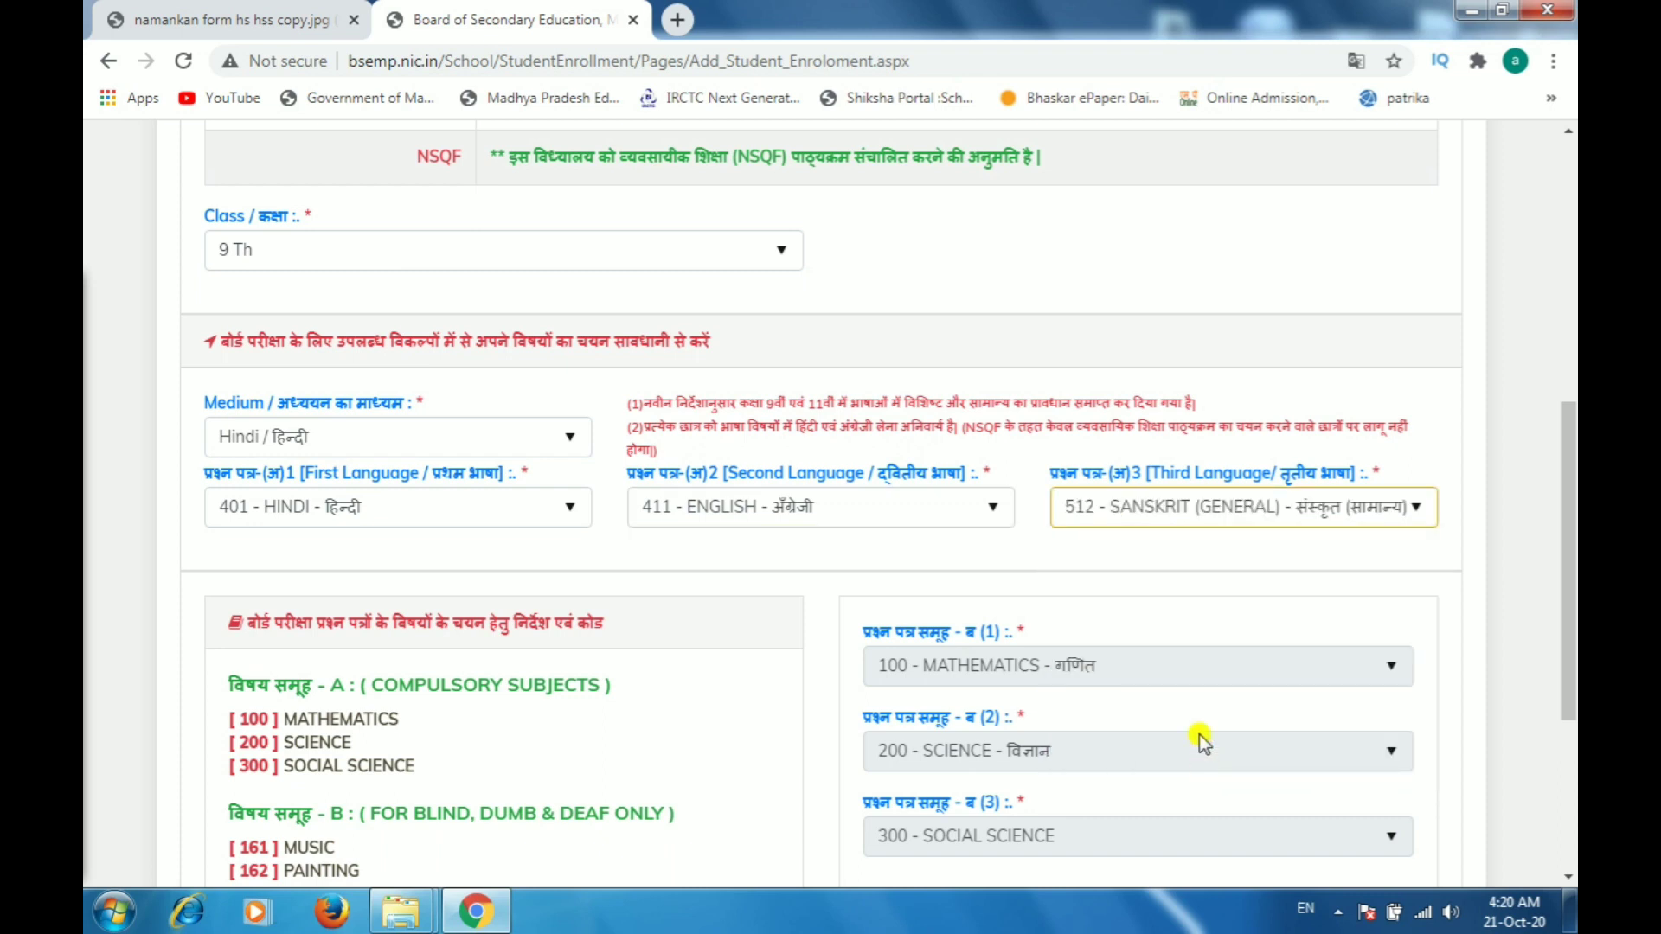
Step: Proceed to Step 3 and open the file chooser for uploading the applicant photo
scroll(1204, 673, "down", 3)
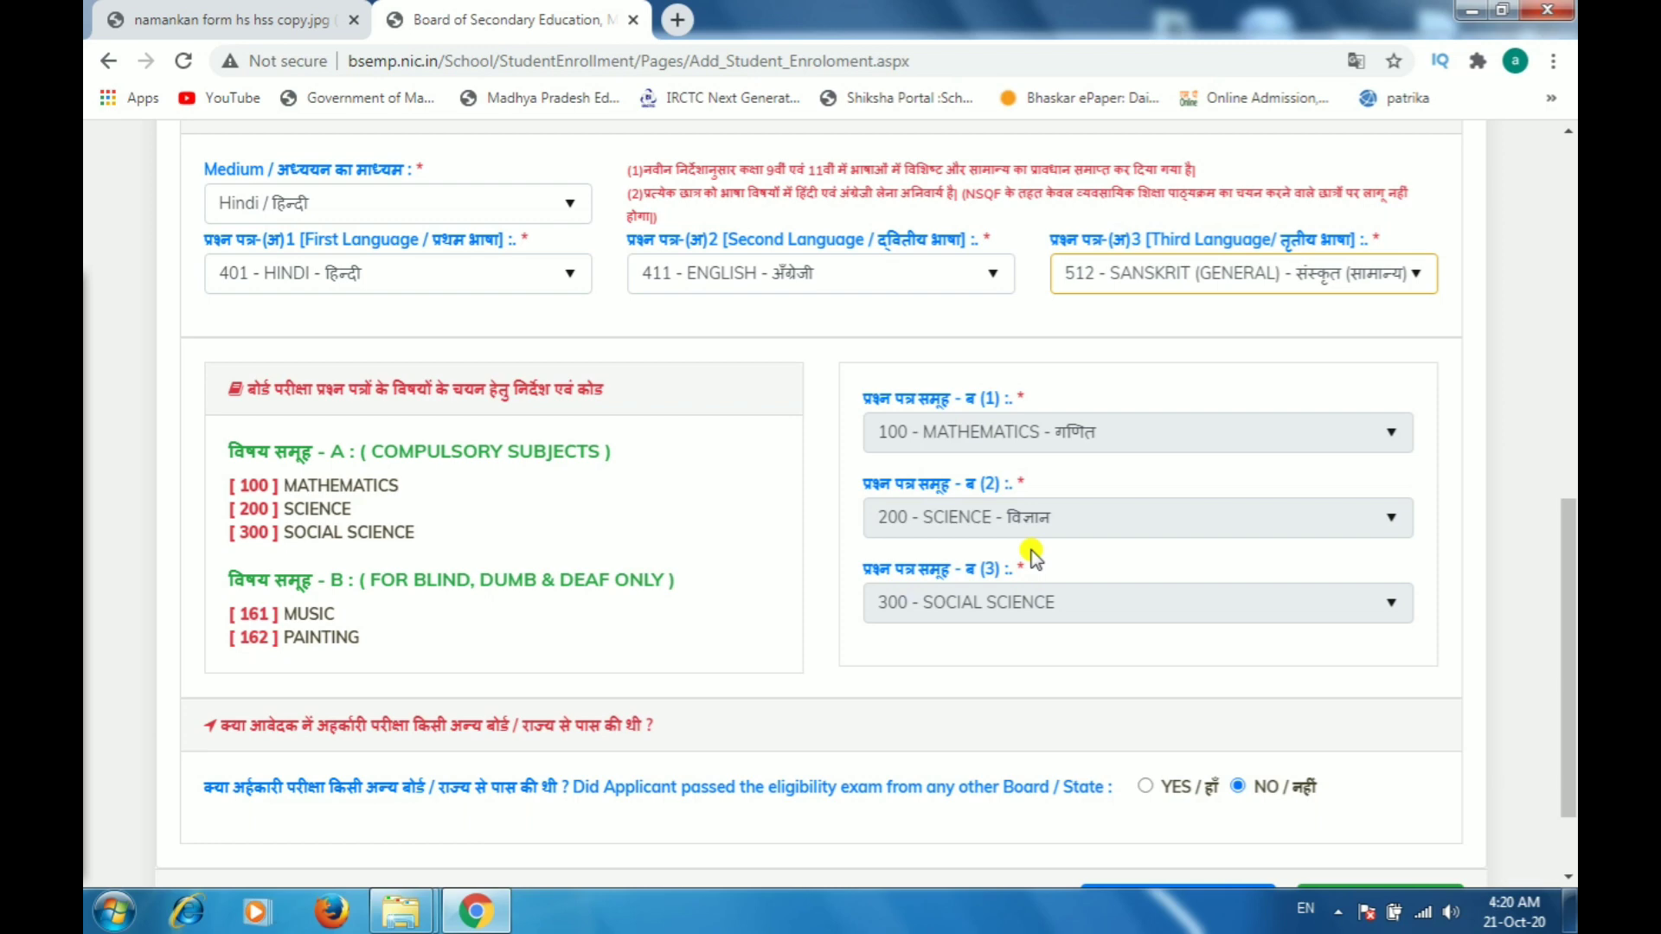
scroll(1090, 579, "down", 2)
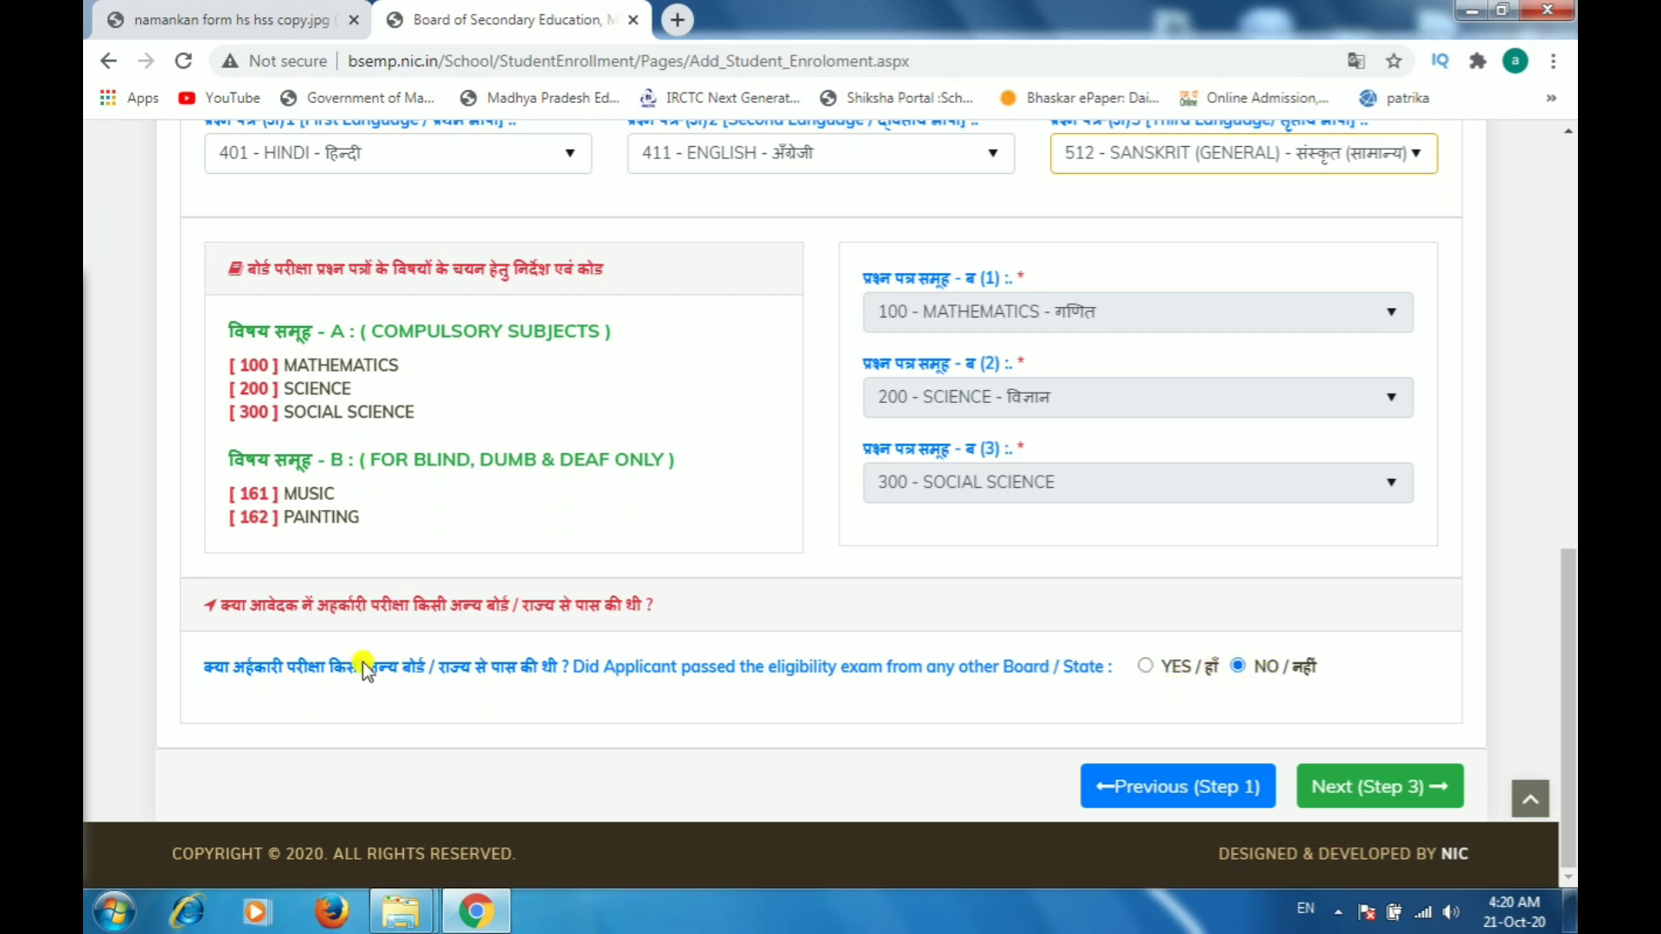
left_click(1394, 798)
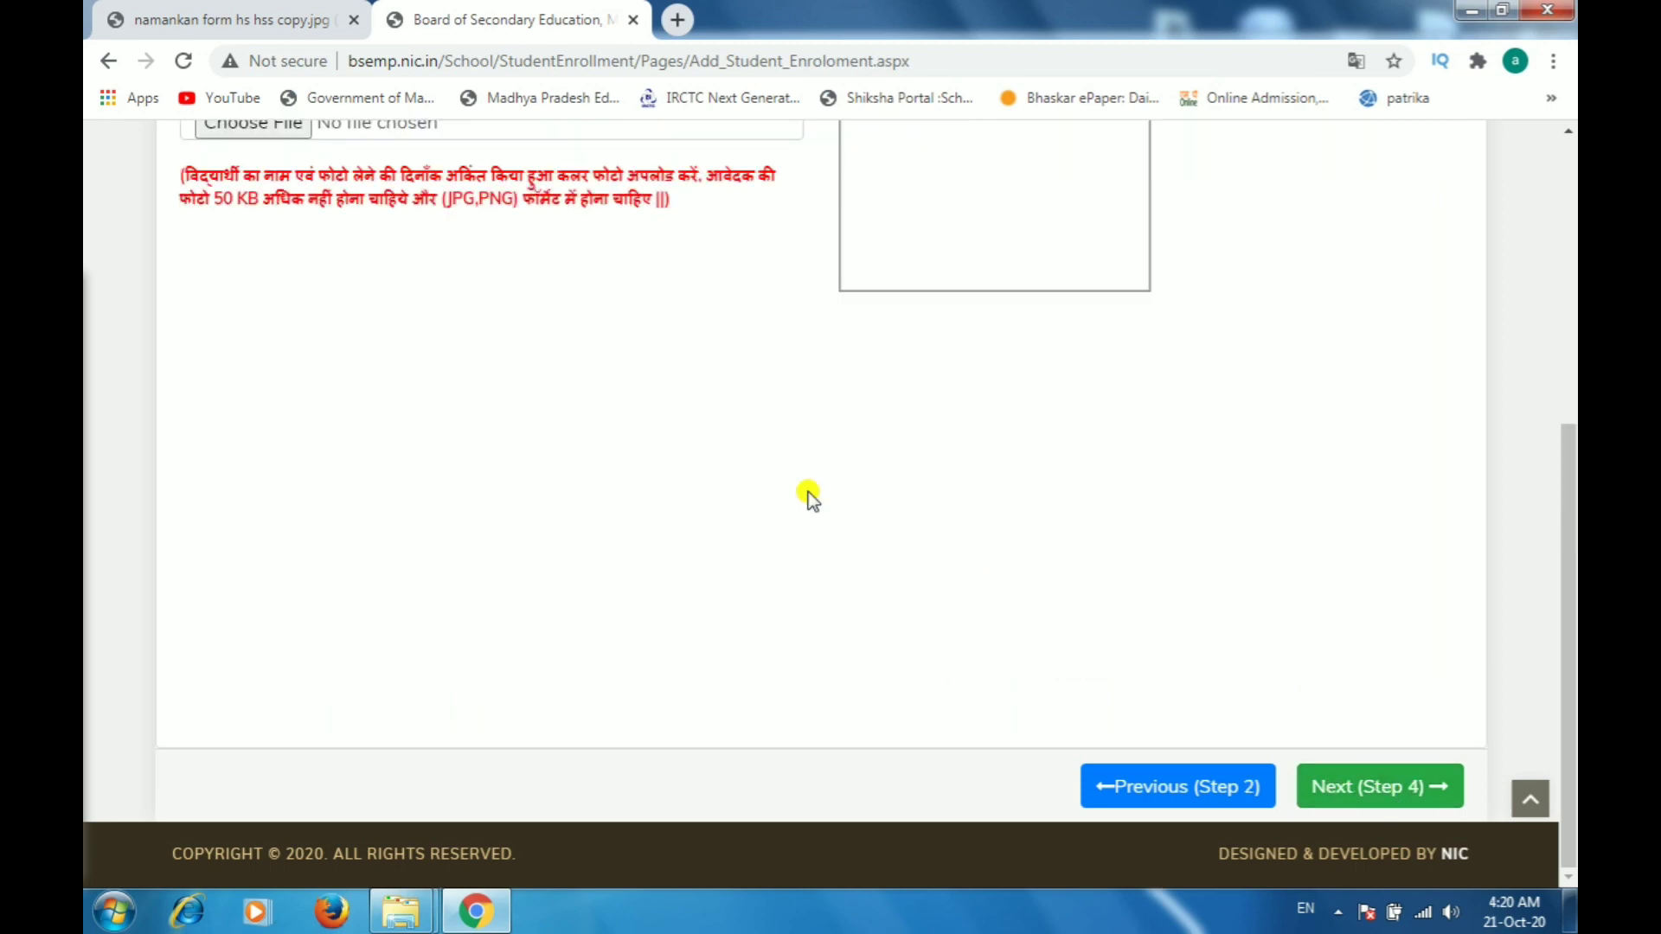
scroll(771, 475, "up", 5)
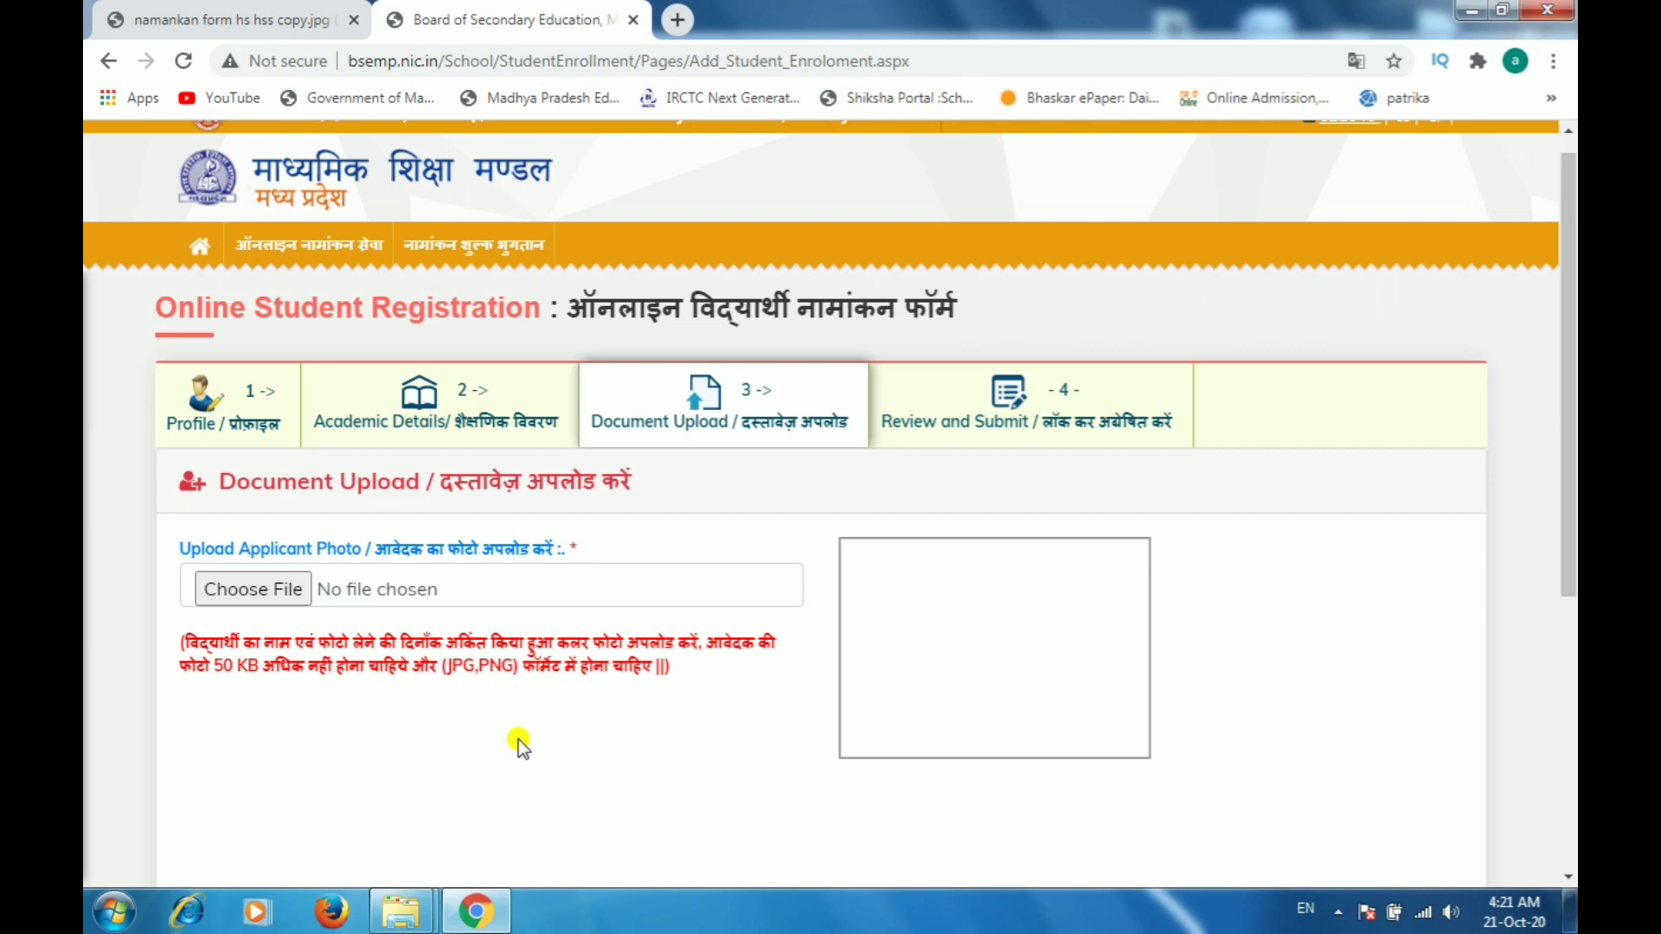
left_click(236, 592)
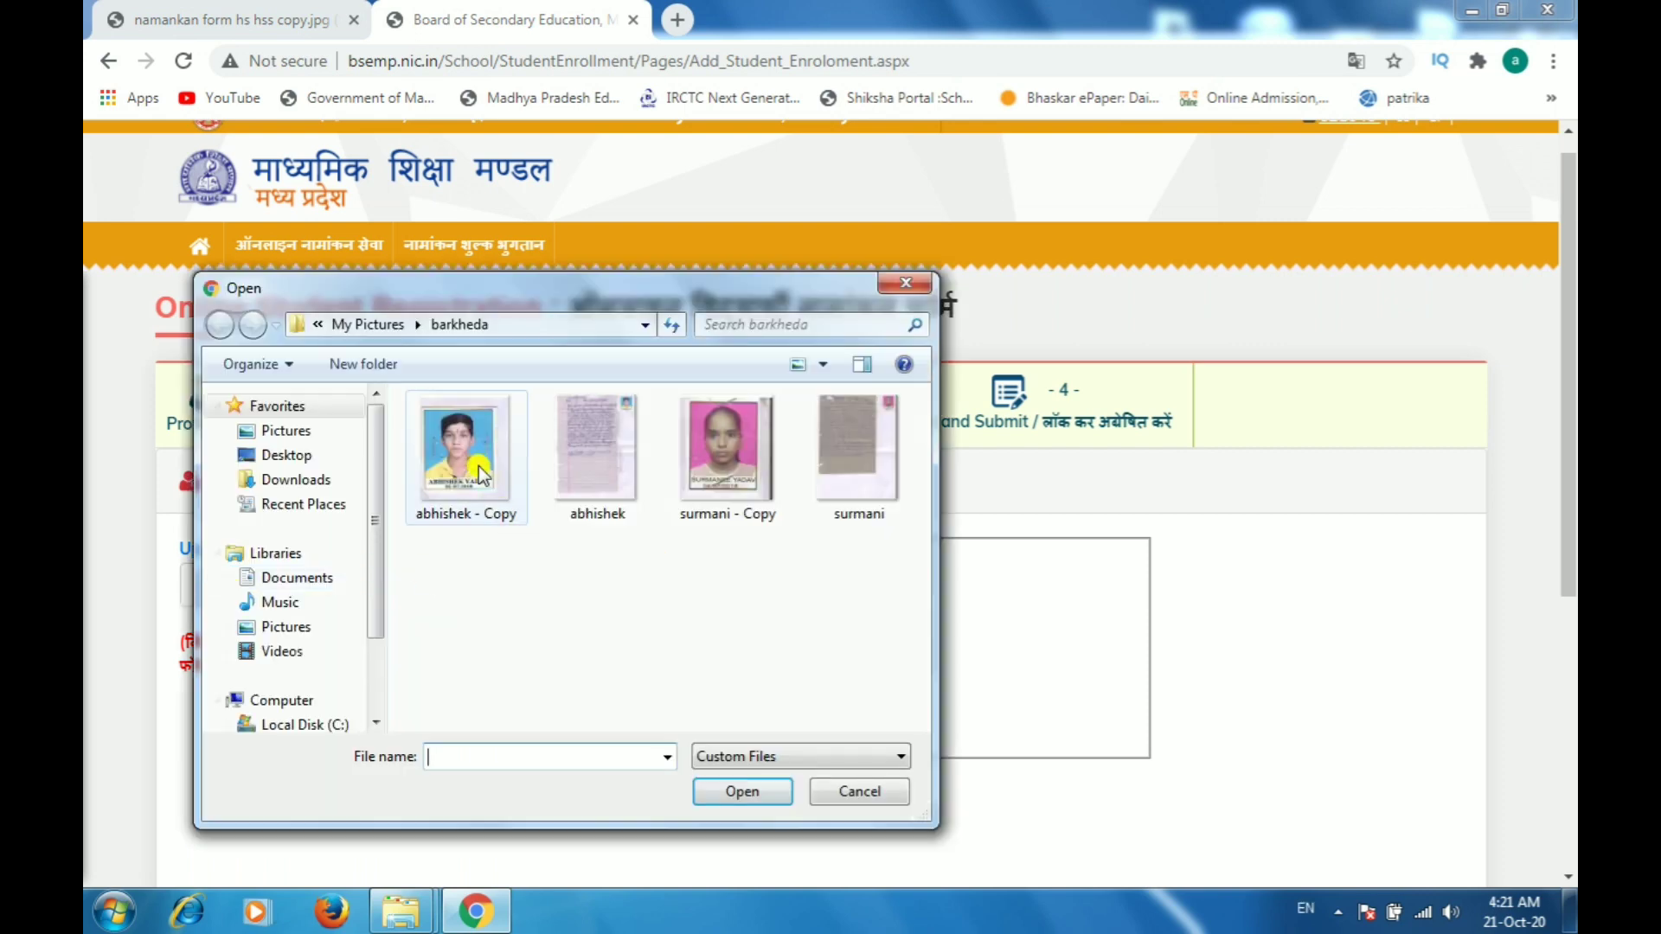
Step: Upload the photo file abhishek - Copy as the applicant photo and proceed to Step 4
double_click(465, 447)
scroll(1161, 579, "down", 5)
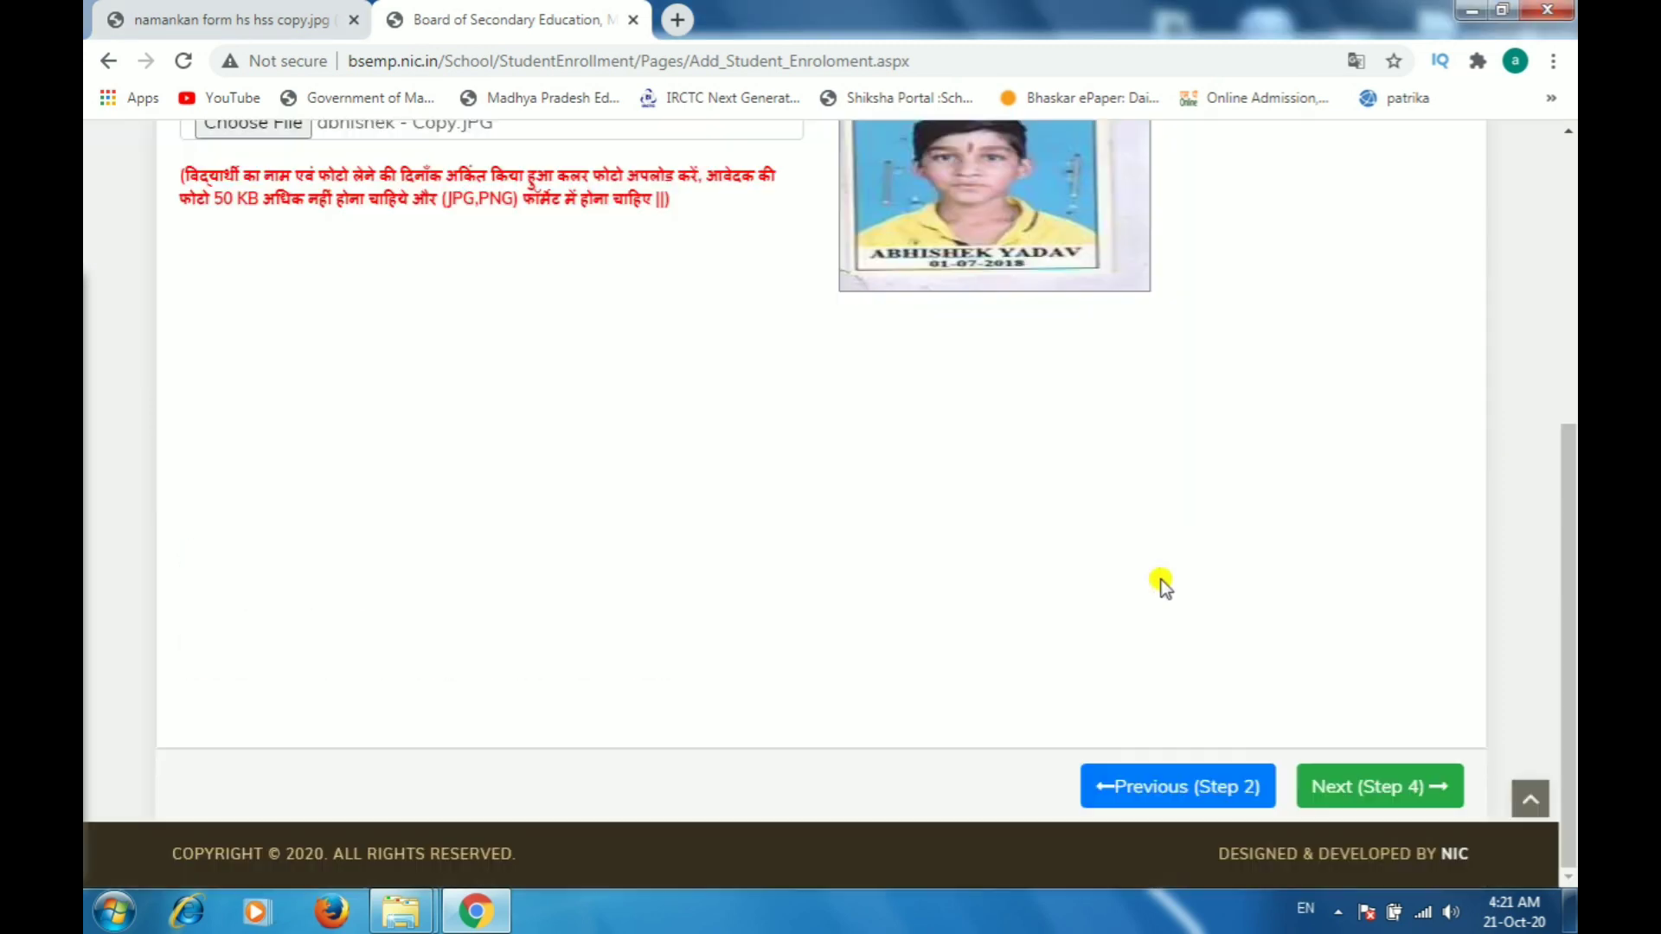
left_click(1369, 789)
Step: Review the student, school and language details shown on the Step 4 summary
scroll(932, 441, "up", 6)
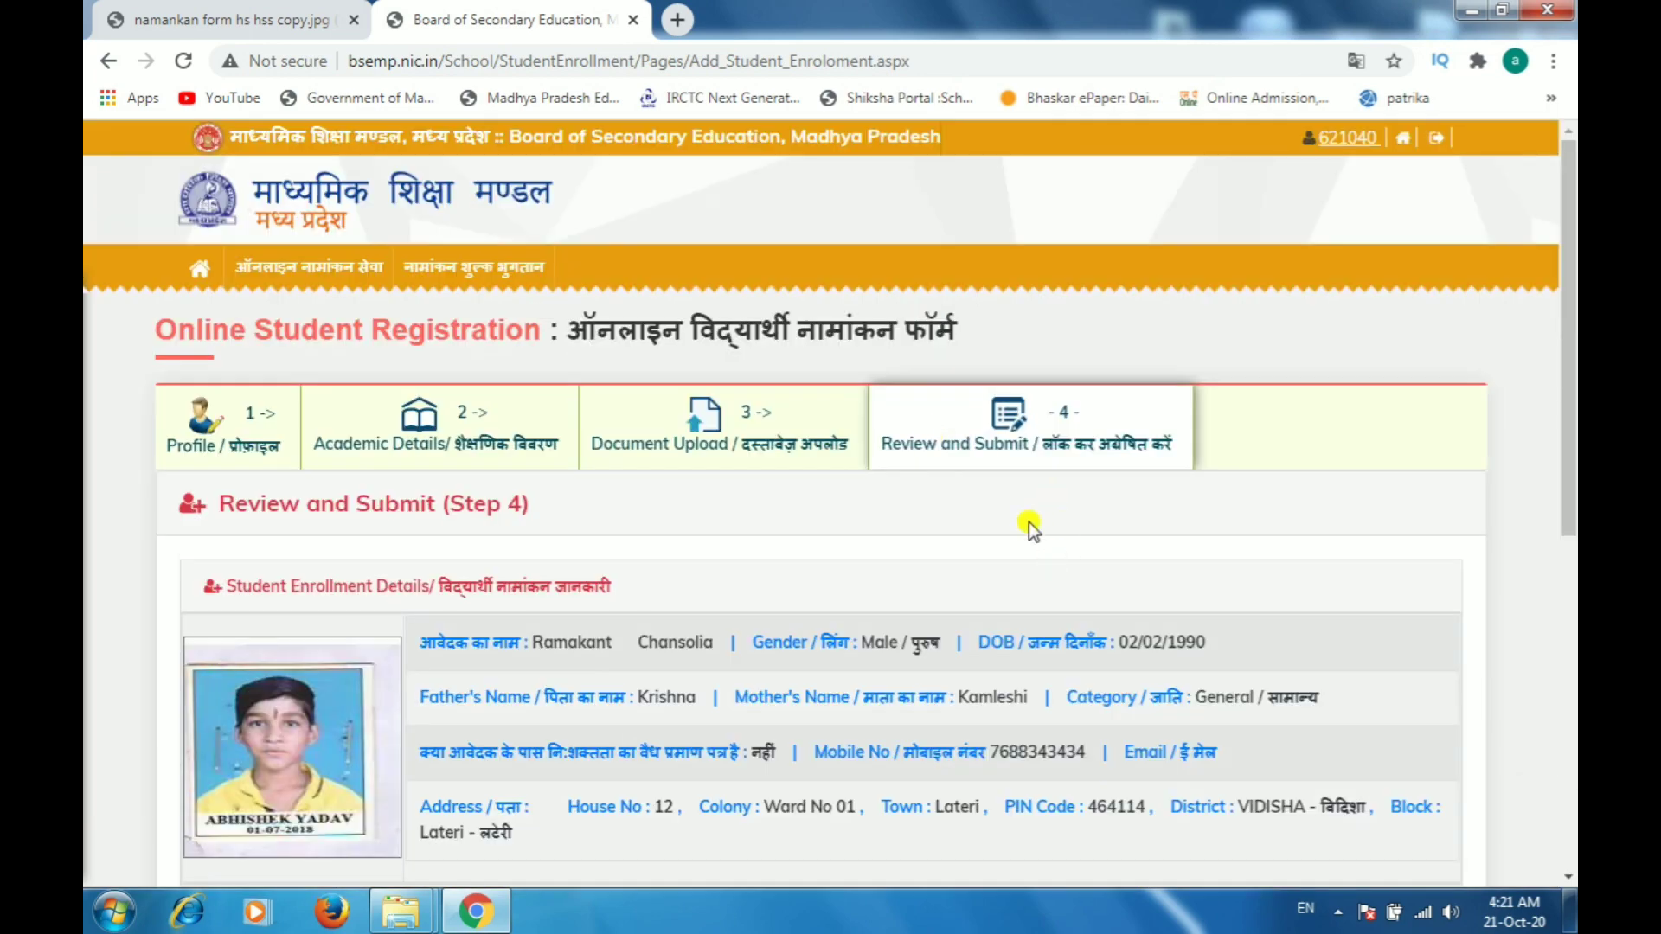
scroll(1017, 524, "down", 7)
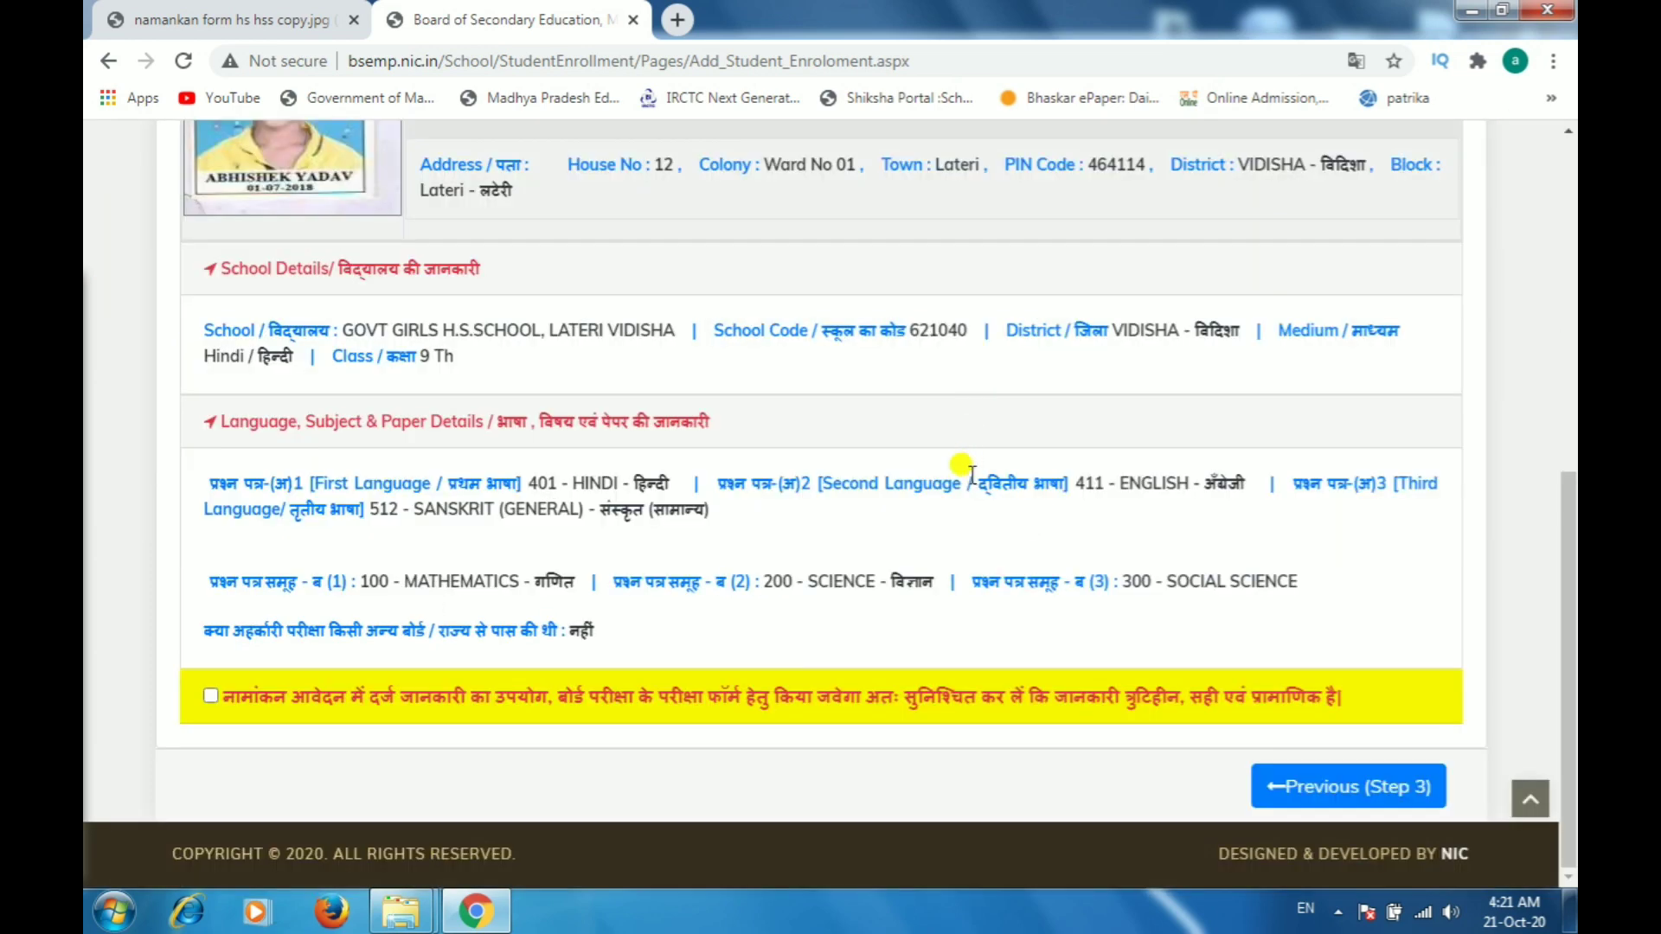
scroll(999, 464, "up", 4)
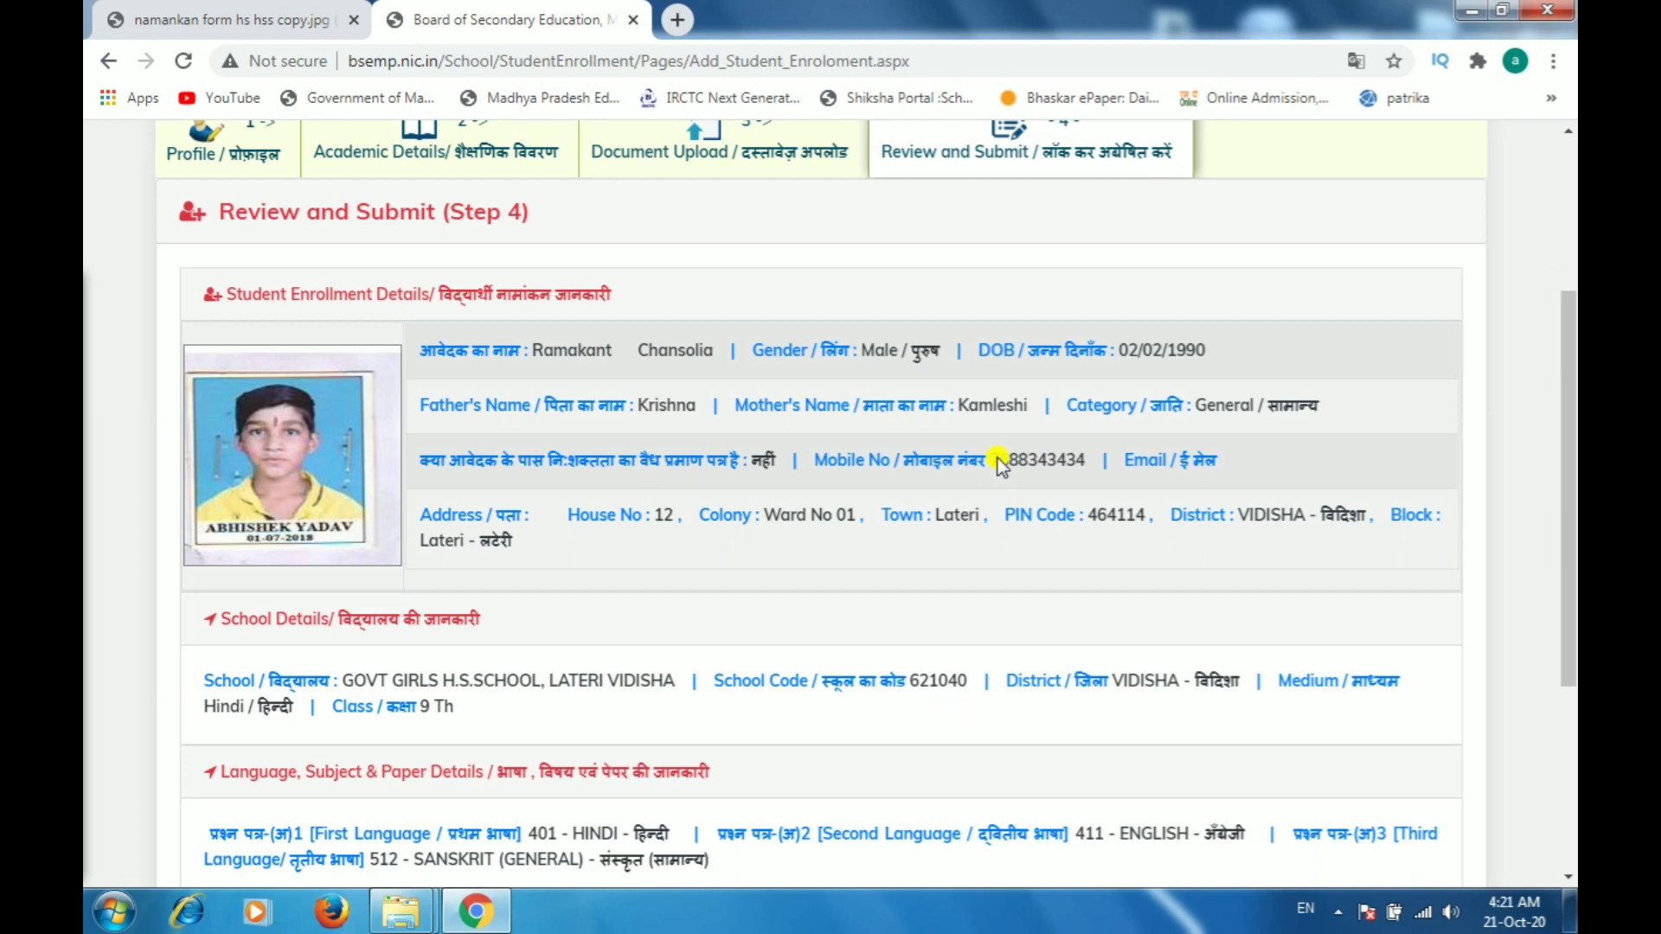
scroll(915, 604, "down", 4)
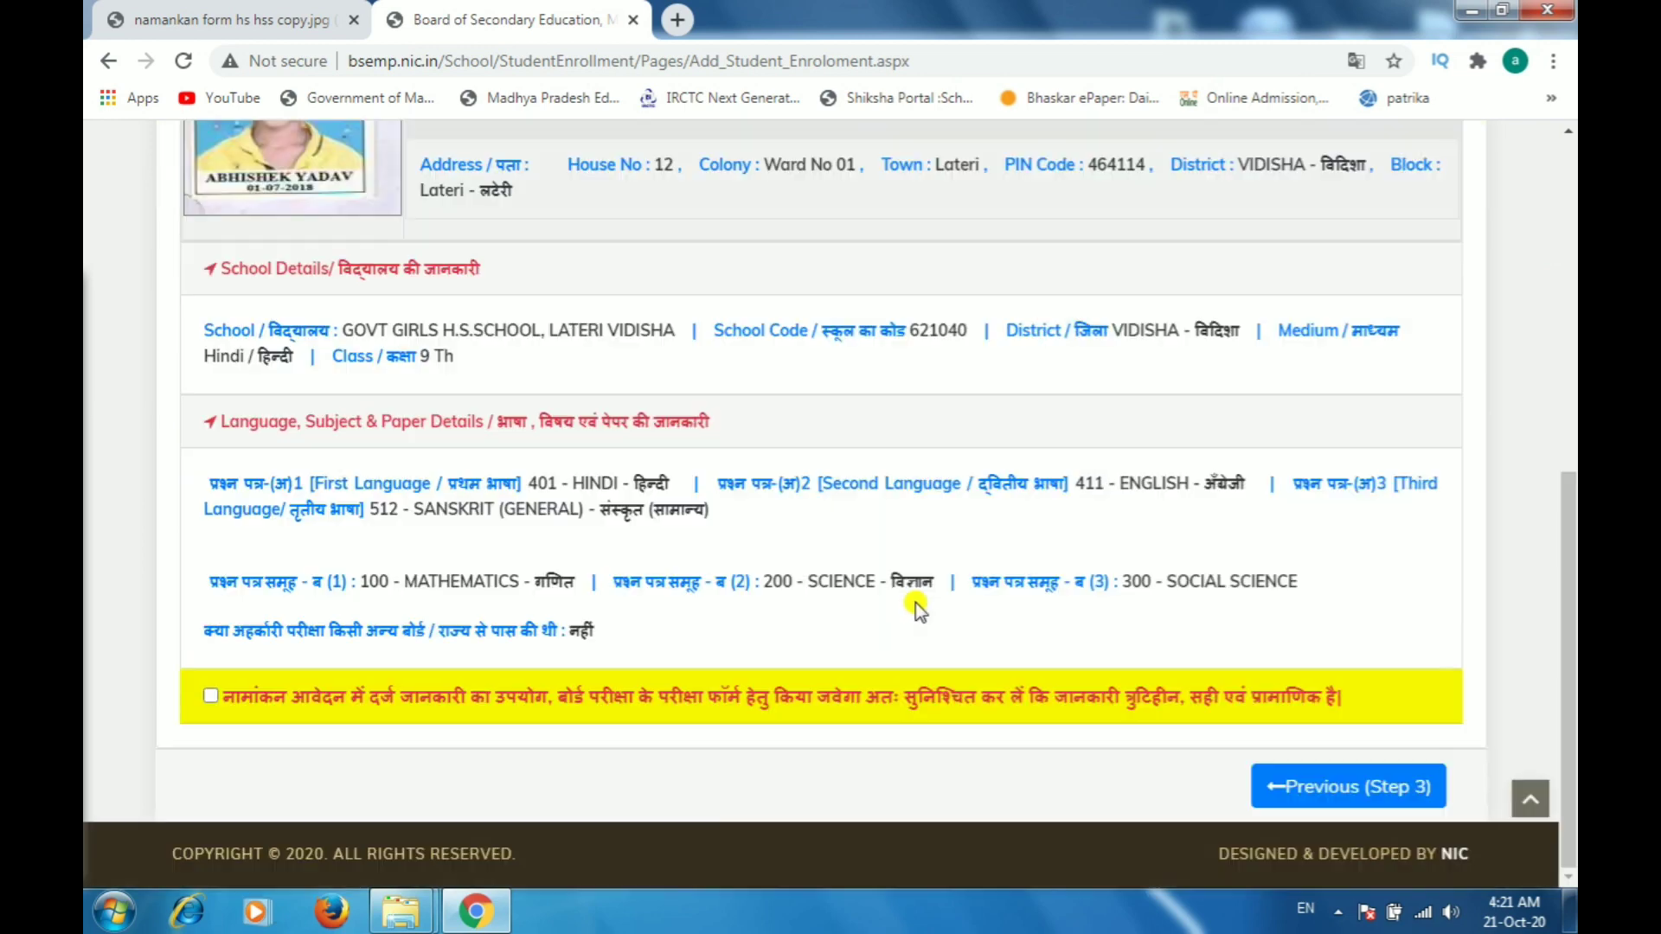
scroll(895, 439, "up", 1)
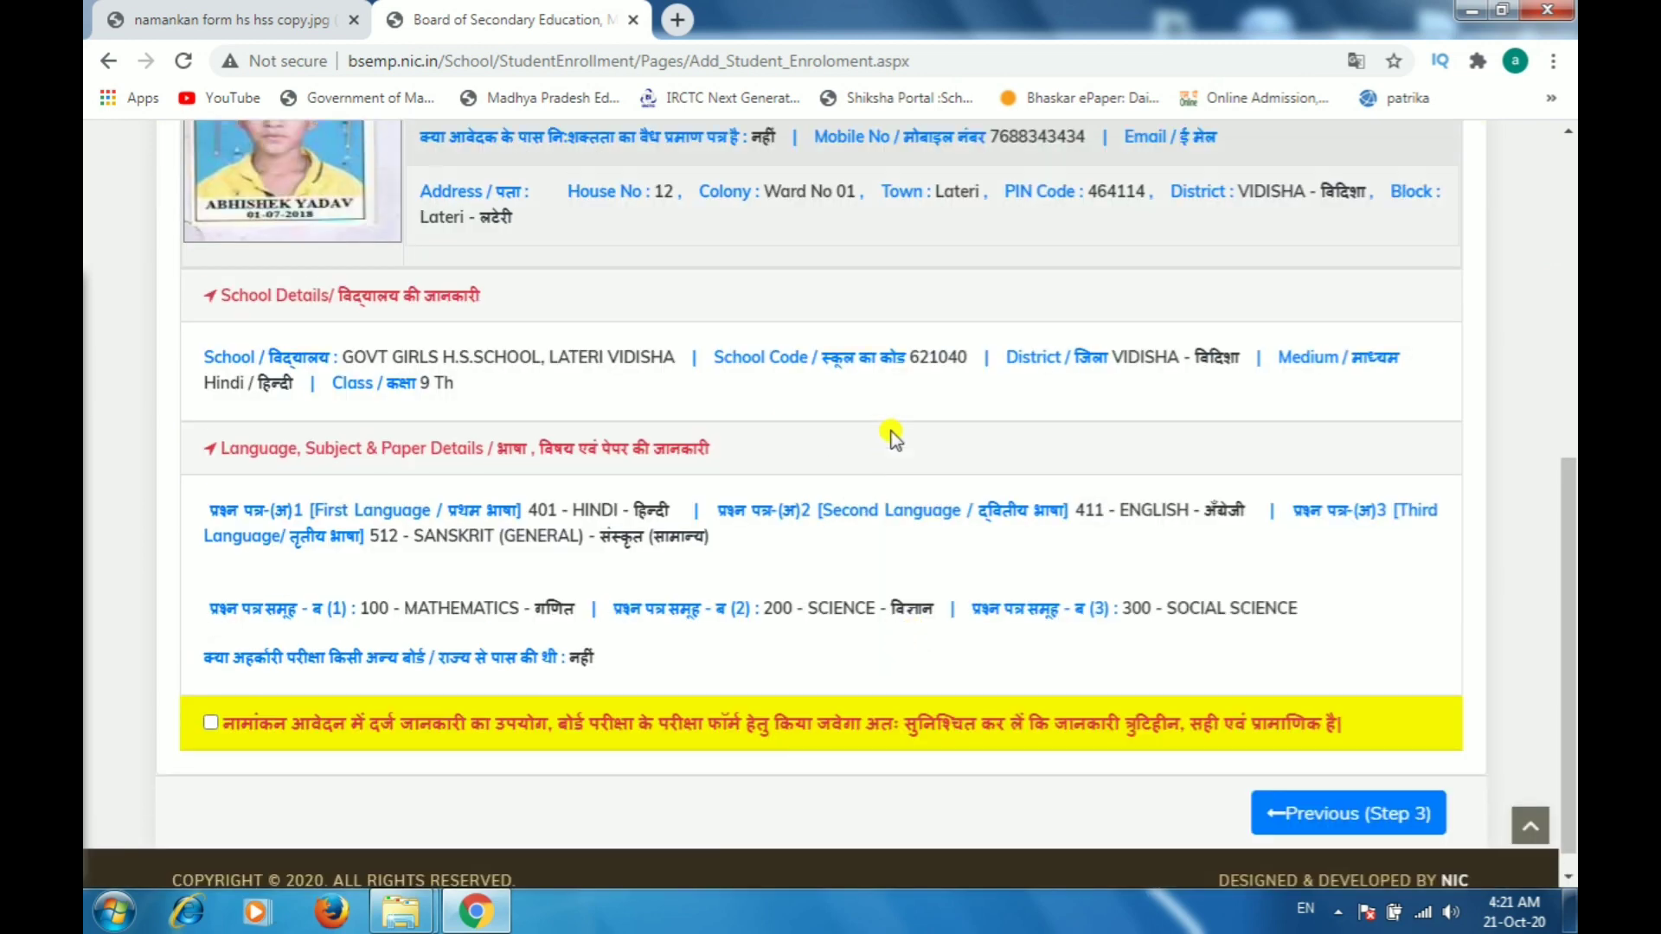
scroll(894, 438, "up", 5)
scroll(865, 449, "down", 5)
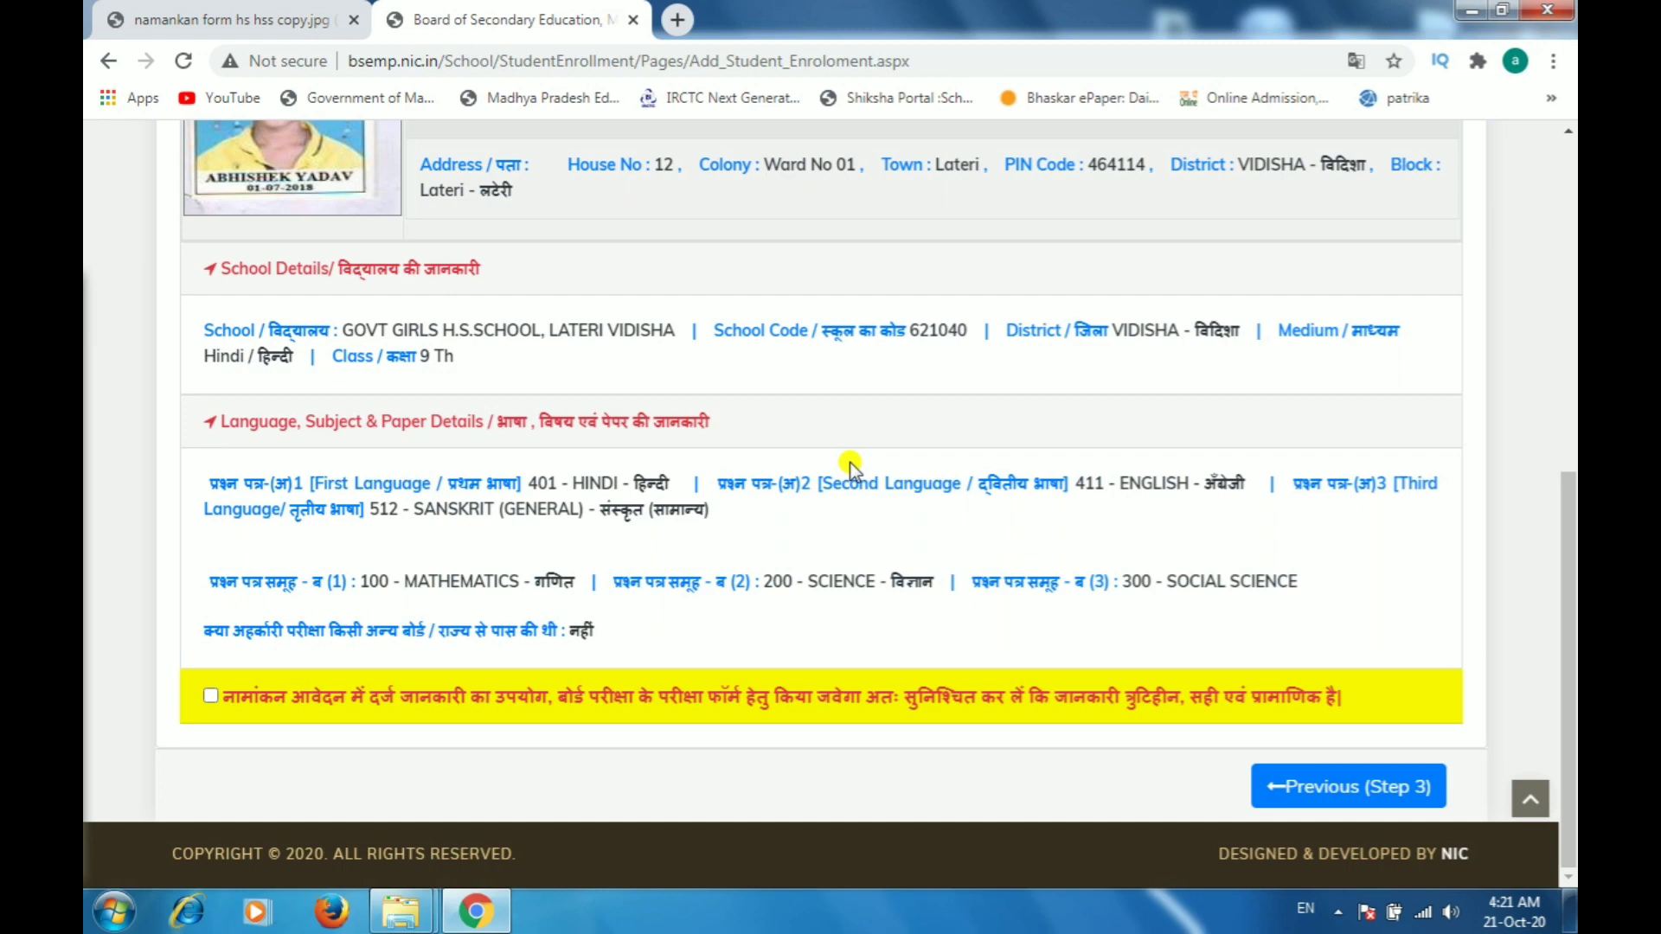
Step: Tick the declaration checkbox and submit the enrollment application
left_click(212, 696)
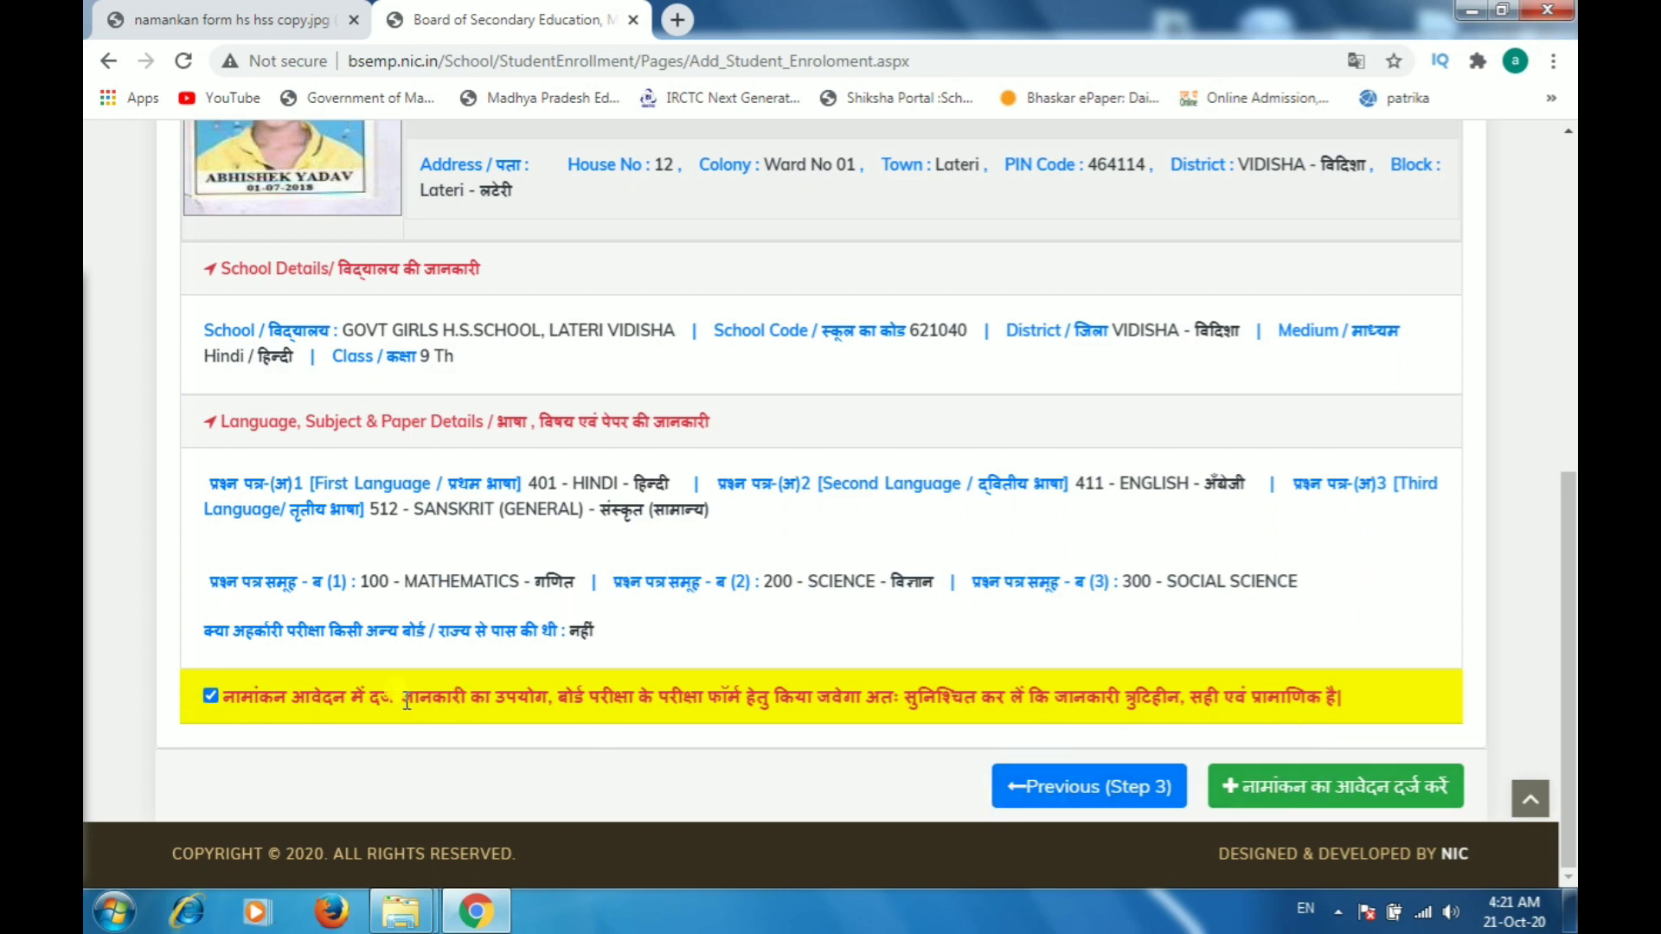
left_click(1339, 804)
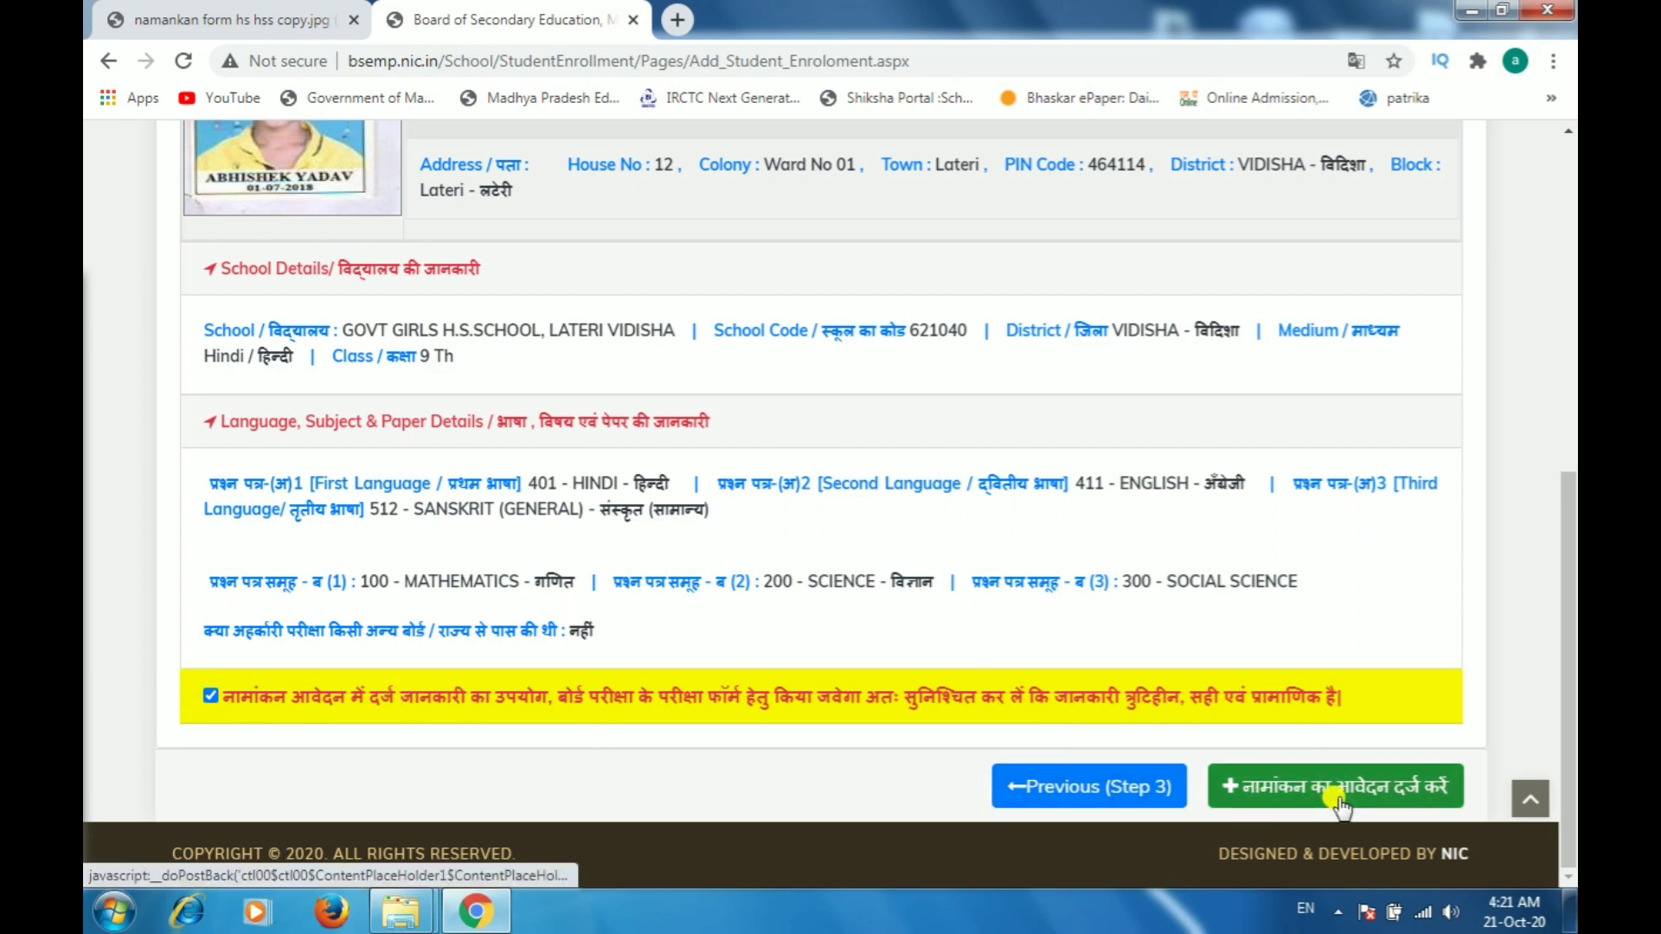